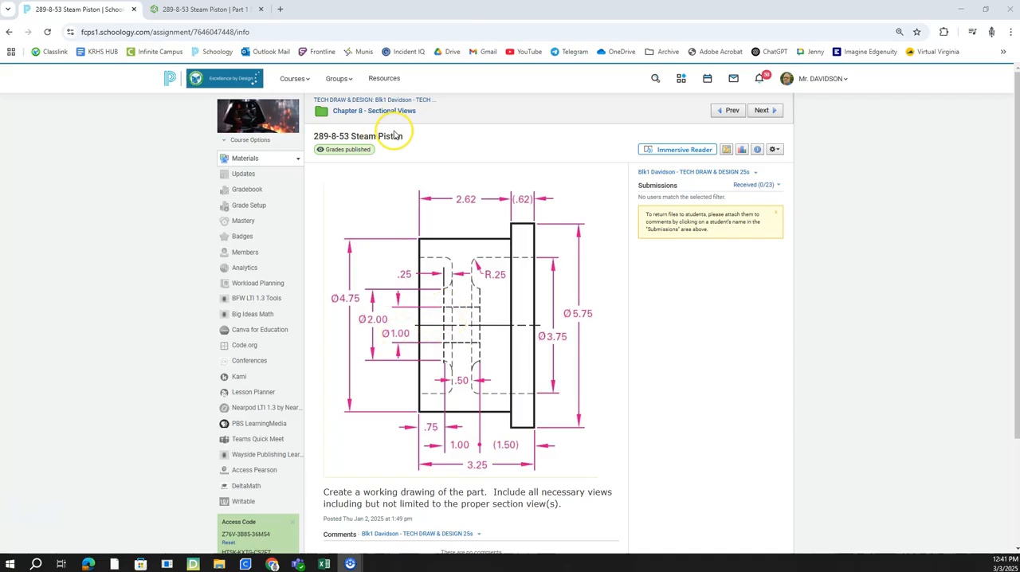
Step: Switch to Onshape, open the Technical Drawing and Design 25s class and find the 289-8-83 Steam Piston assignment
{"action": "left_click", "coordinate": [233, 11]}
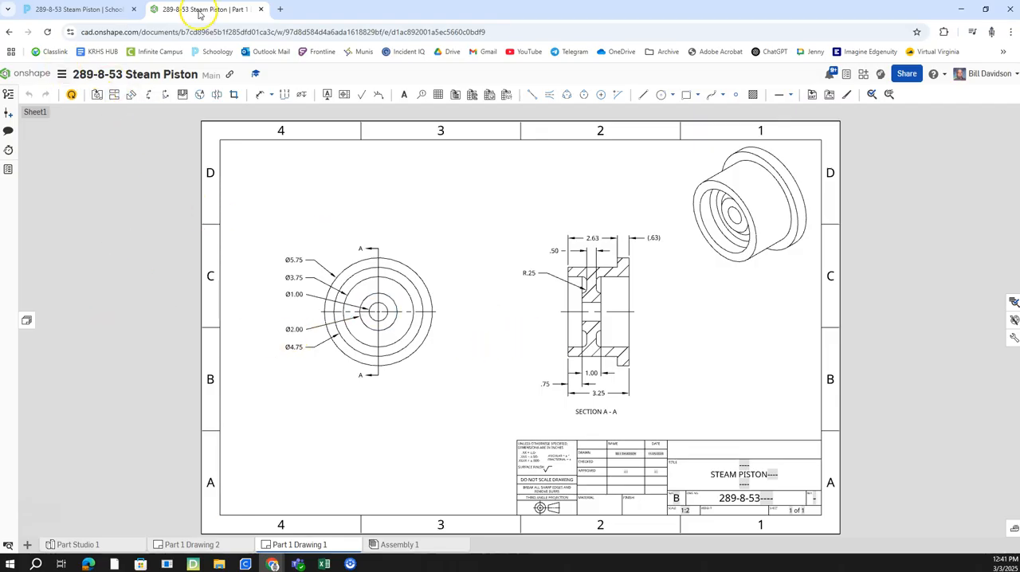
{"action": "left_click", "coordinate": [32, 73]}
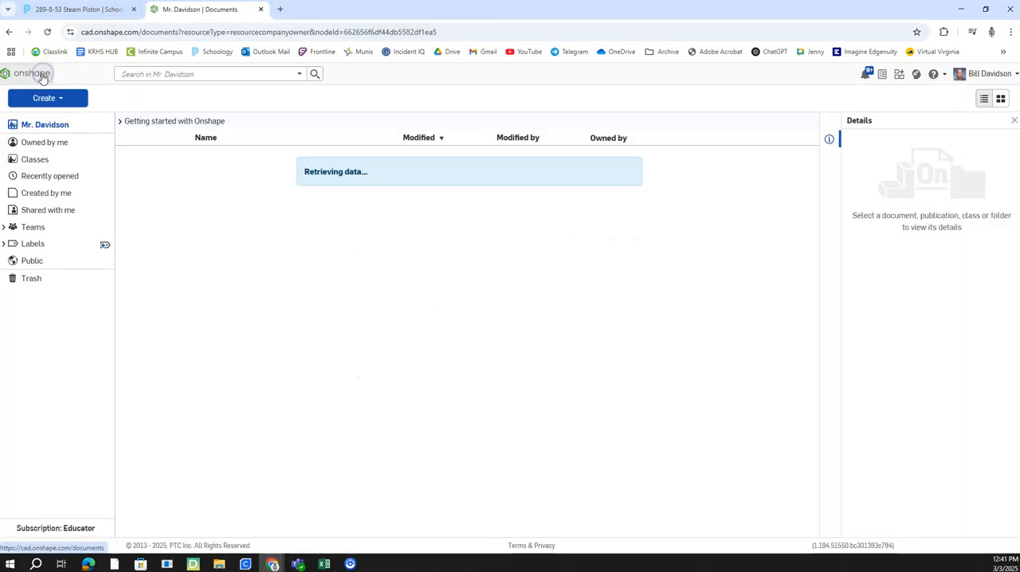
{"action": "left_click", "coordinate": [36, 160]}
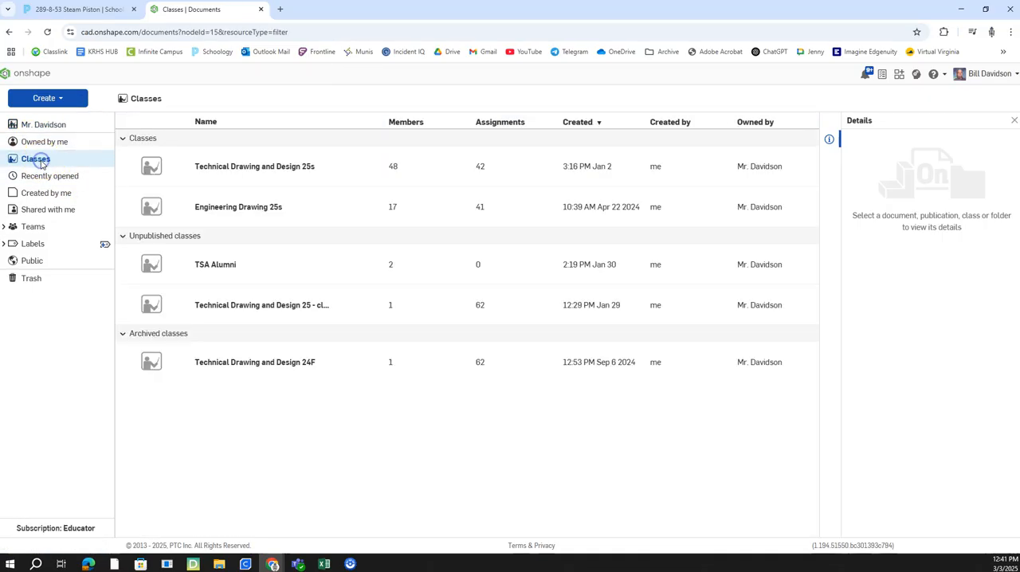
{"action": "left_click", "coordinate": [255, 167]}
{"action": "scroll", "coordinate": [209, 254], "scroll_direction": "down", "scroll_amount": 2}
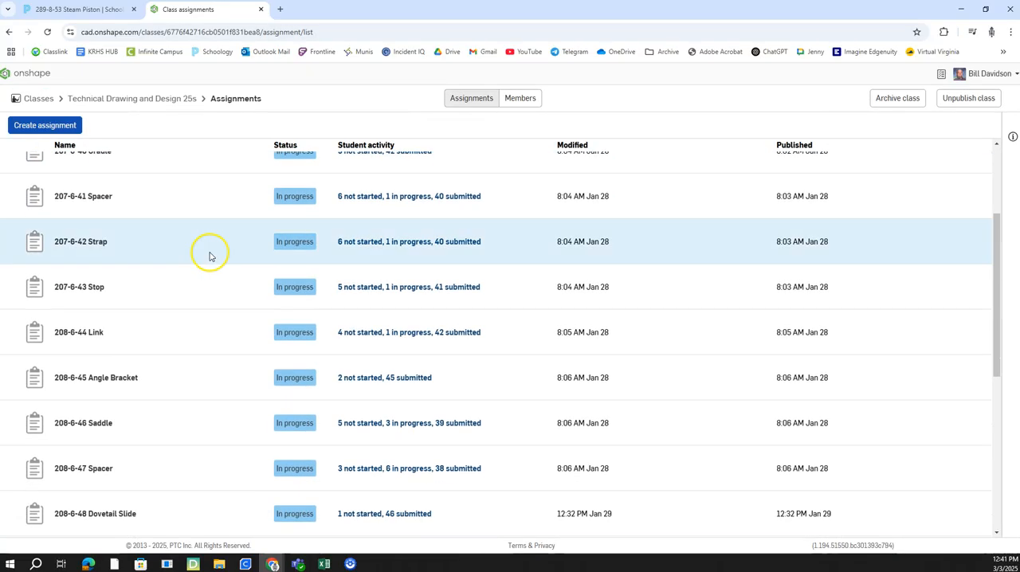
{"action": "scroll", "coordinate": [210, 254], "scroll_direction": "down", "scroll_amount": 15}
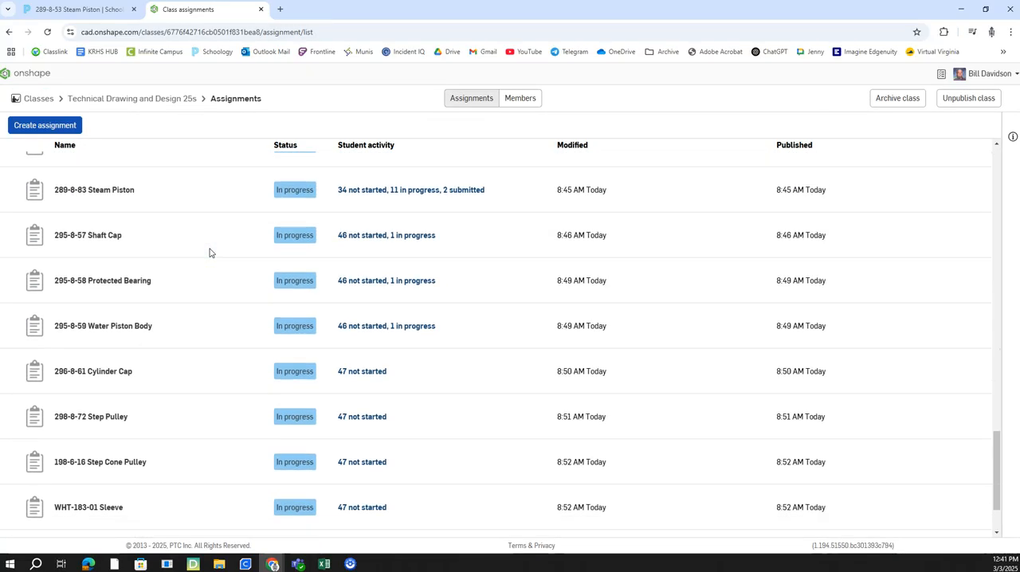
{"action": "scroll", "coordinate": [210, 253], "scroll_direction": "down", "scroll_amount": 2}
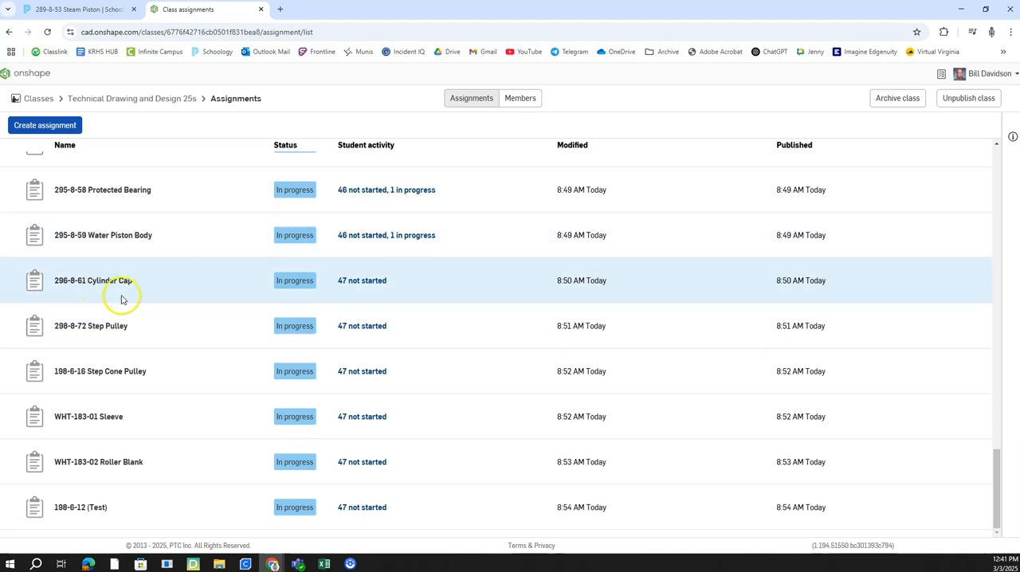
{"action": "scroll", "coordinate": [133, 297], "scroll_direction": "up", "scroll_amount": 3}
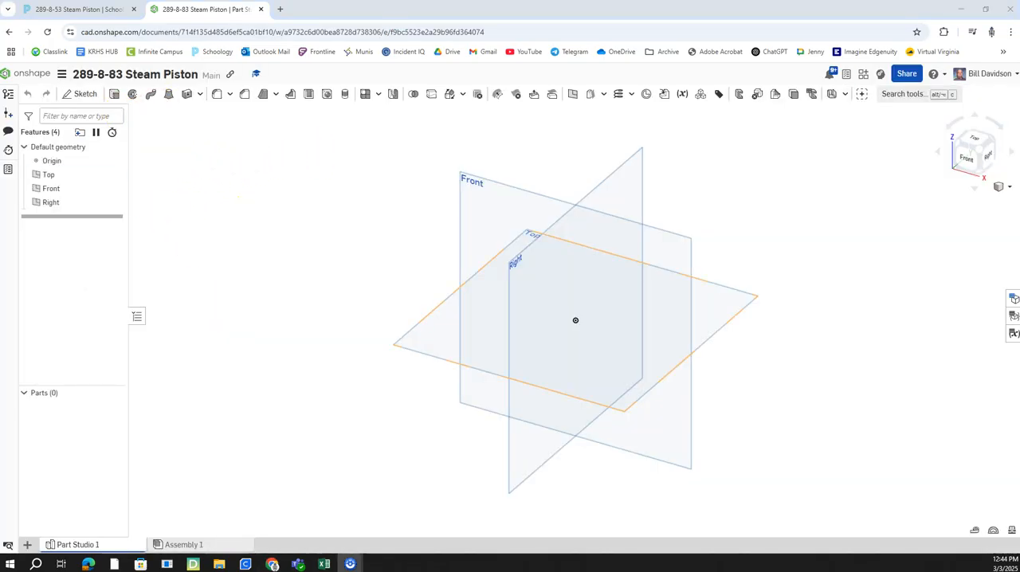
Step: Set the workspace length units to inch with three display decimals (0.123)
{"action": "left_click", "coordinate": [62, 73]}
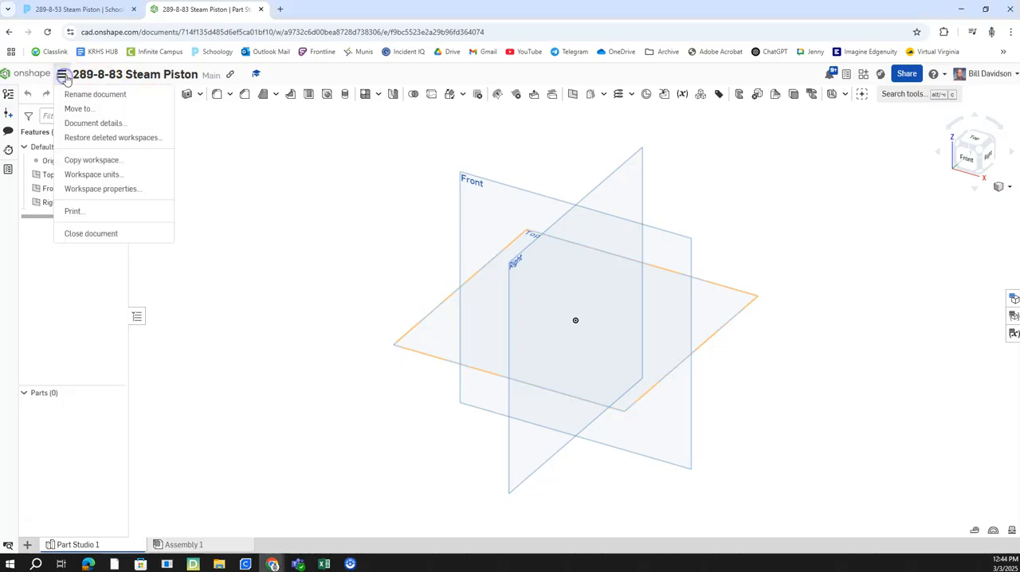
{"action": "left_click", "coordinate": [114, 174]}
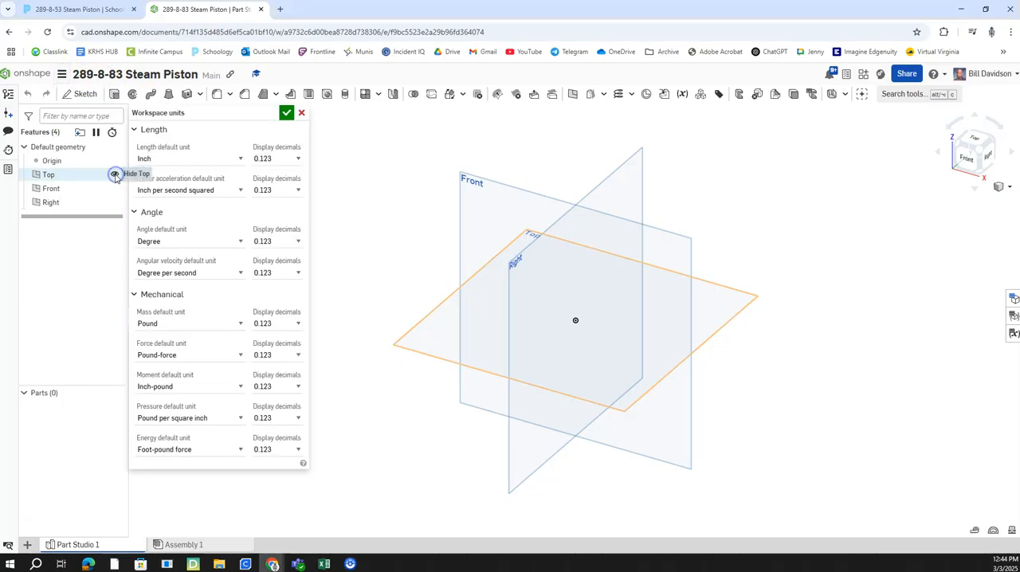
{"action": "left_click", "coordinate": [298, 158]}
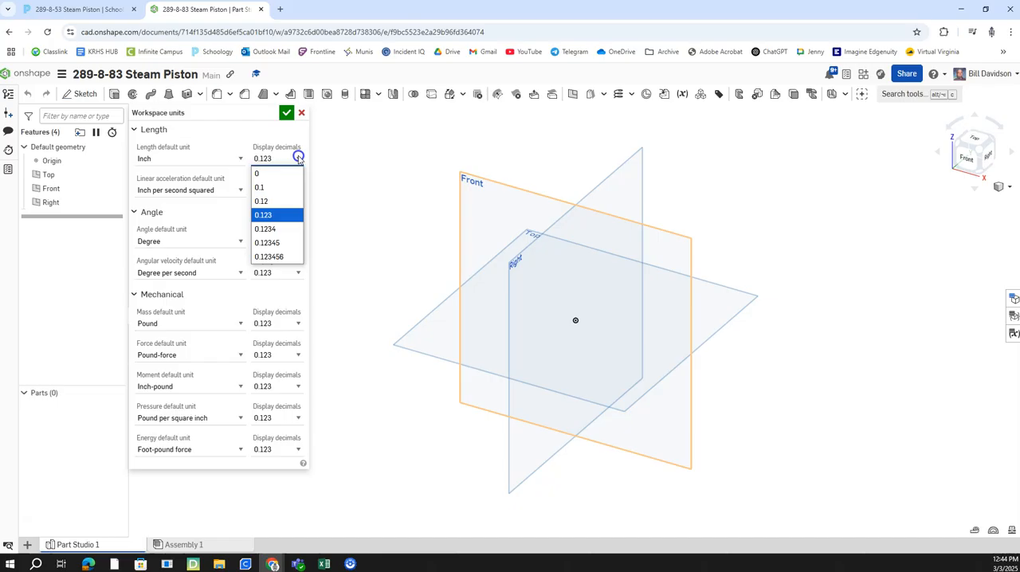
{"action": "left_click", "coordinate": [267, 215]}
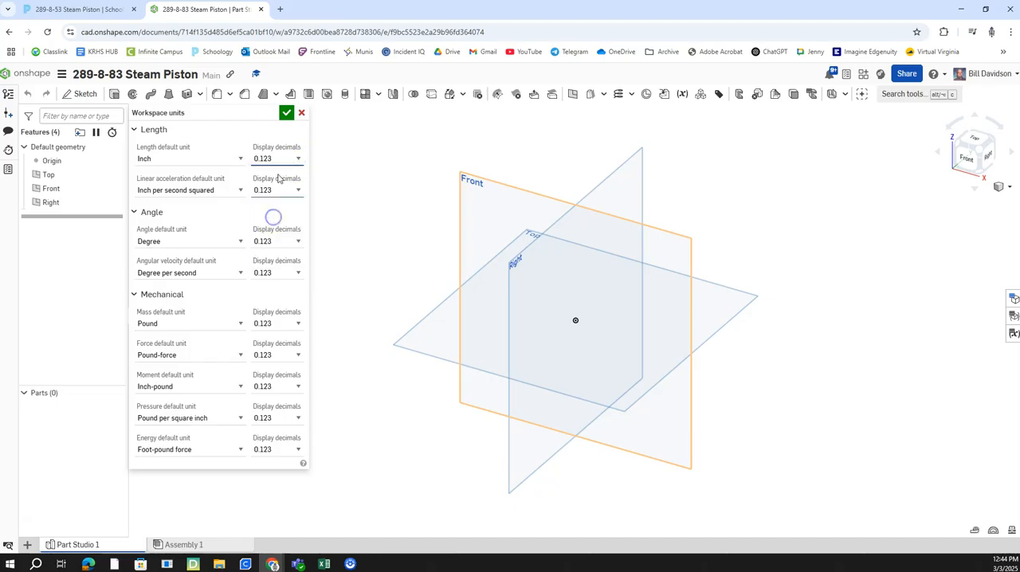
{"action": "left_click", "coordinate": [285, 113]}
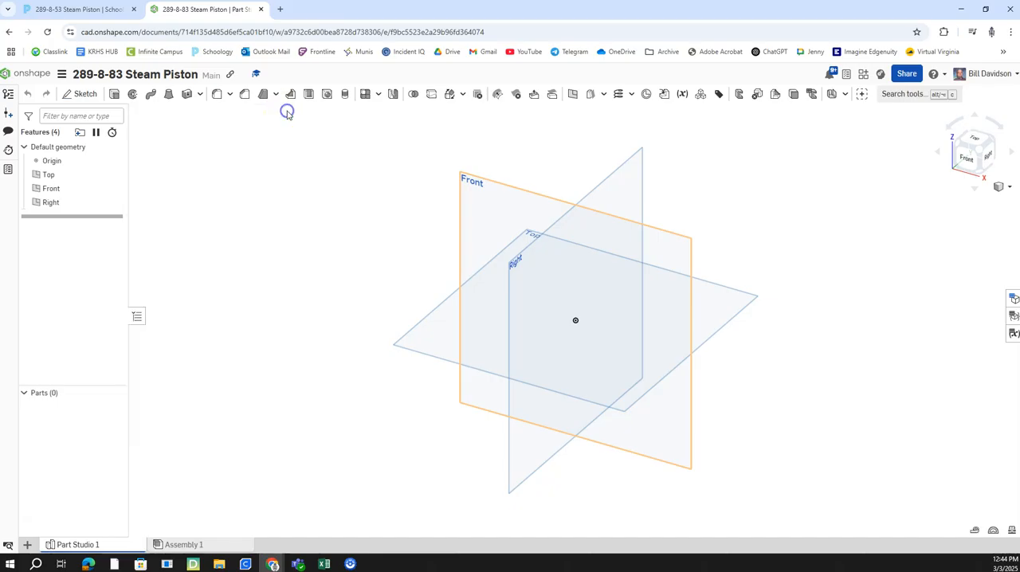
Step: Start a new sketch on the Front plane, check the assignment drawing, and orient the view normal to the sketch plane
{"action": "right_click", "coordinate": [521, 203]}
{"action": "left_click", "coordinate": [554, 207]}
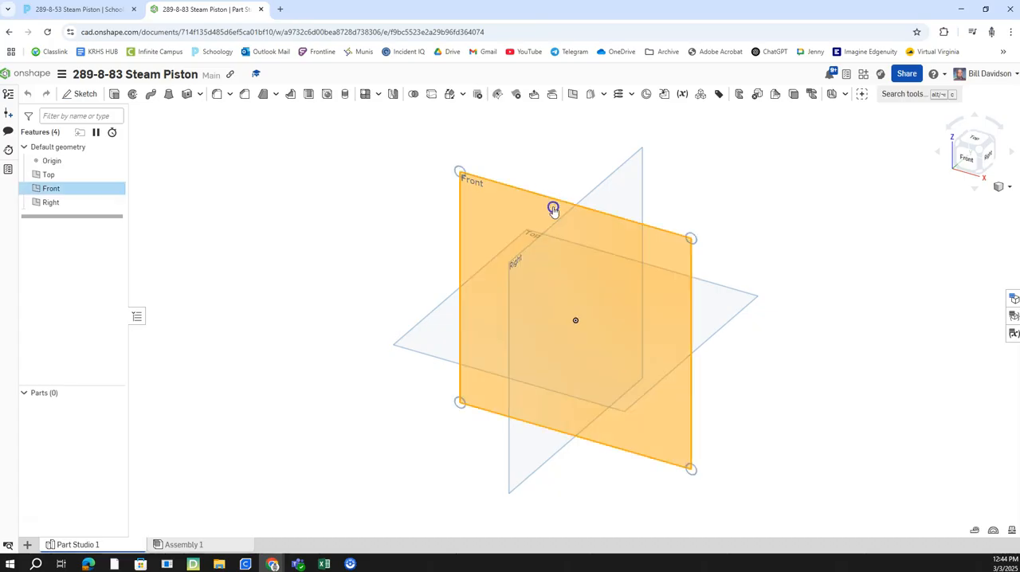
{"action": "left_click", "coordinate": [76, 8]}
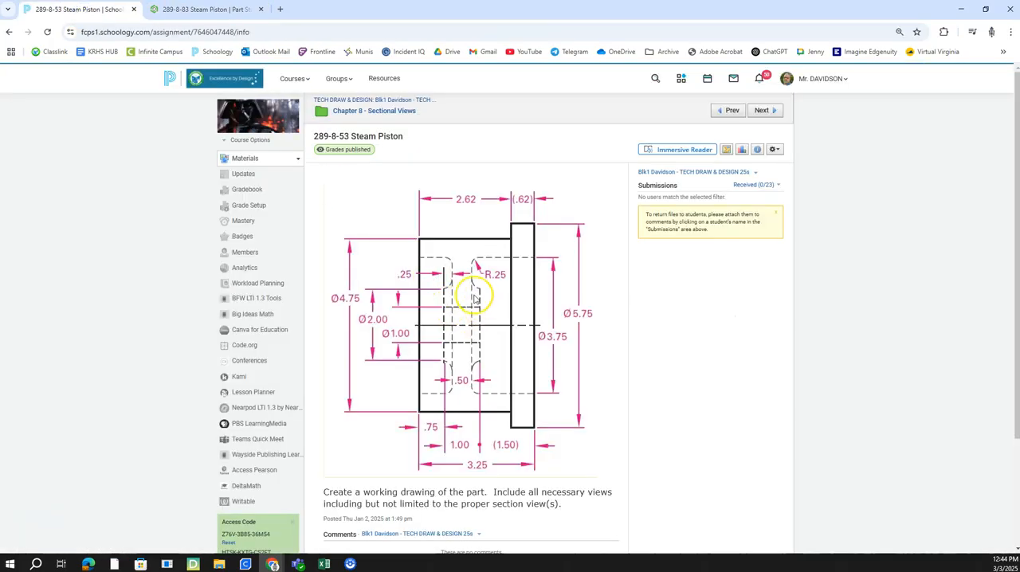
{"action": "left_click", "coordinate": [219, 9]}
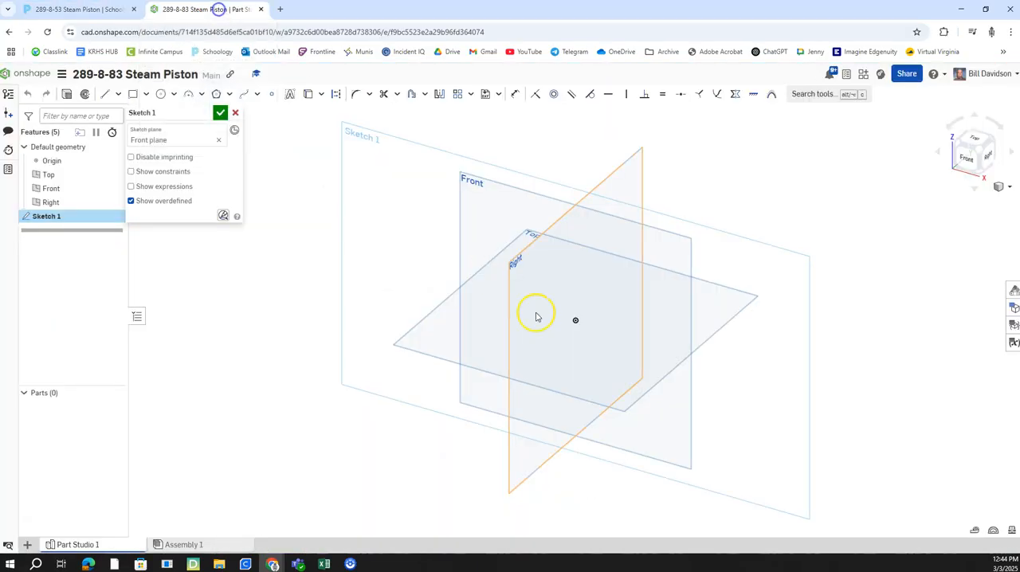
{"action": "right_click", "coordinate": [451, 162]}
{"action": "left_click", "coordinate": [518, 261]}
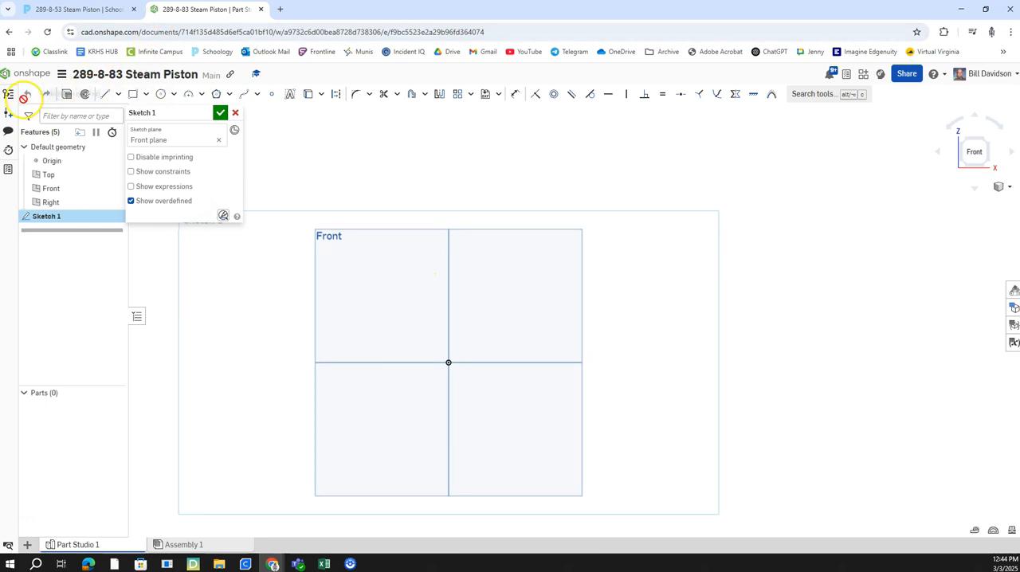
Step: Sketch the hub's left side about 1.38 in tall above the origin, a short shoulder rightward, and the web's left edge about 3.46 in upward
{"action": "left_click", "coordinate": [106, 95]}
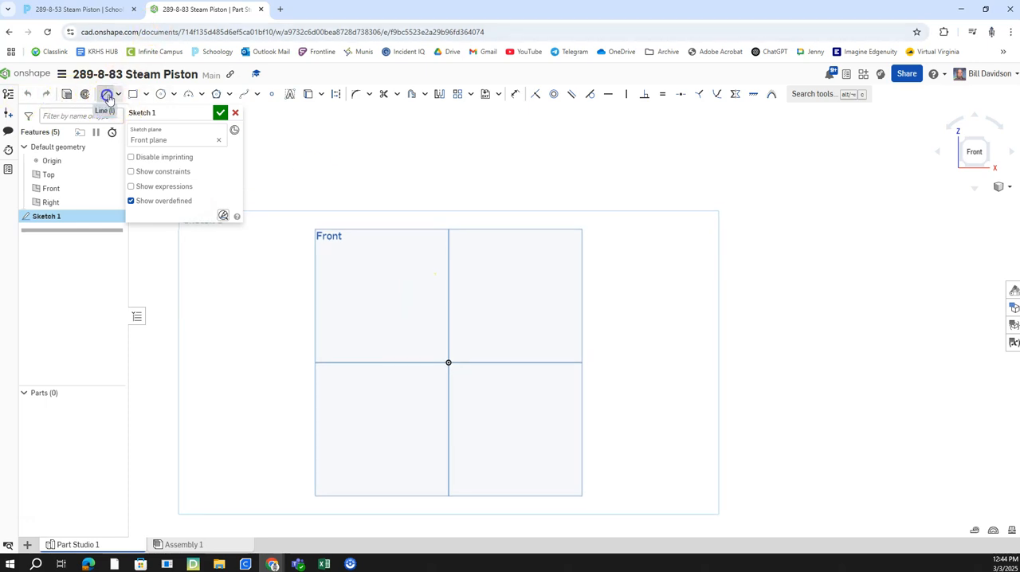
{"action": "left_click", "coordinate": [449, 311]}
{"action": "left_click", "coordinate": [449, 249]}
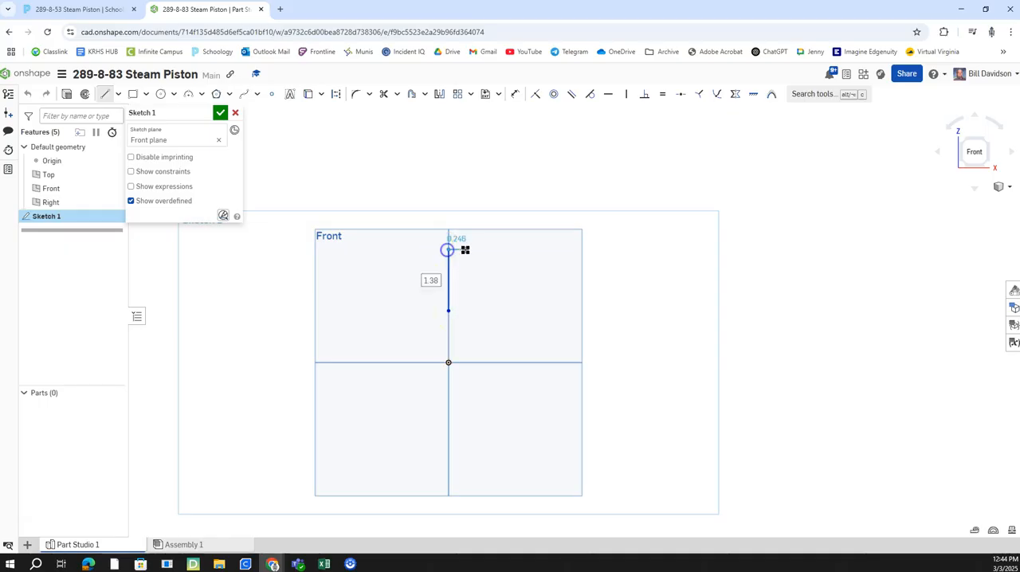
{"action": "left_click", "coordinate": [483, 251]}
{"action": "middle_click_drag", "start_coordinate": [484, 187], "coordinate": [484, 321]}
{"action": "left_click", "coordinate": [483, 231]}
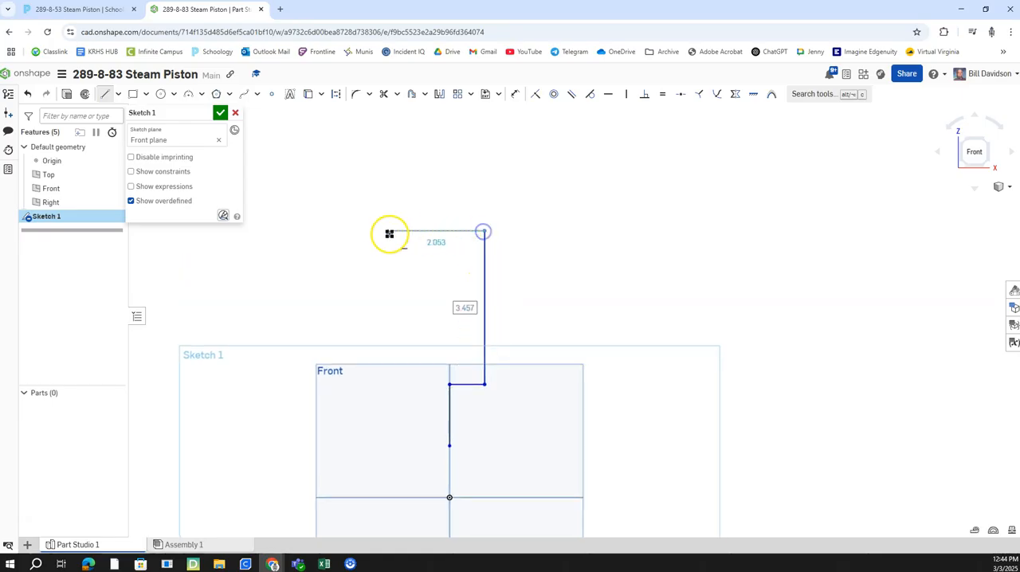
Step: Continue the profile leftward and up about 0.92 in, right about 6.58 in, up about 1.08 in, and right about 0.92 in for the flange
{"action": "left_click", "coordinate": [359, 231]}
{"action": "left_click", "coordinate": [358, 189]}
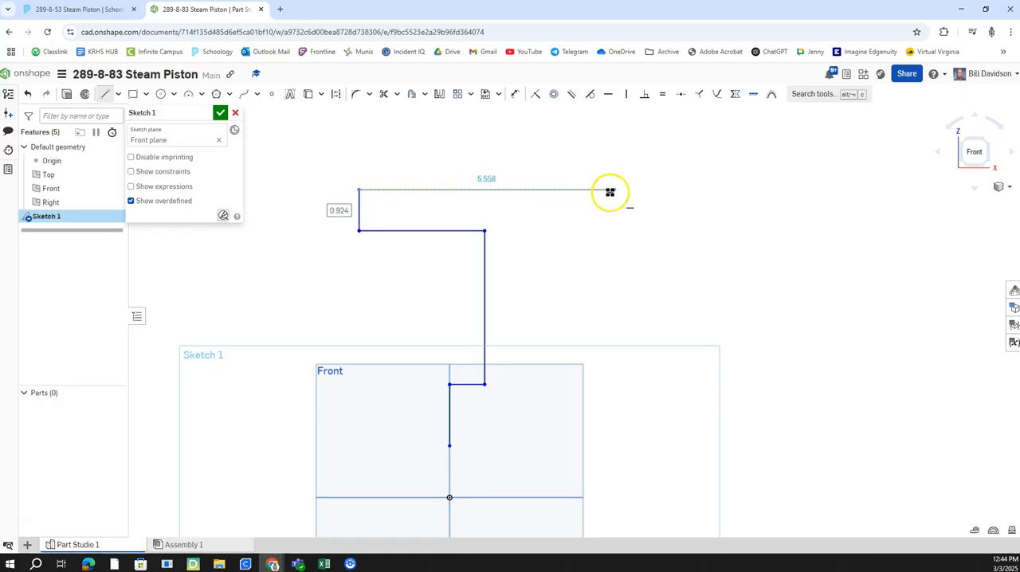
{"action": "left_click", "coordinate": [651, 190]}
{"action": "left_click", "coordinate": [652, 141]}
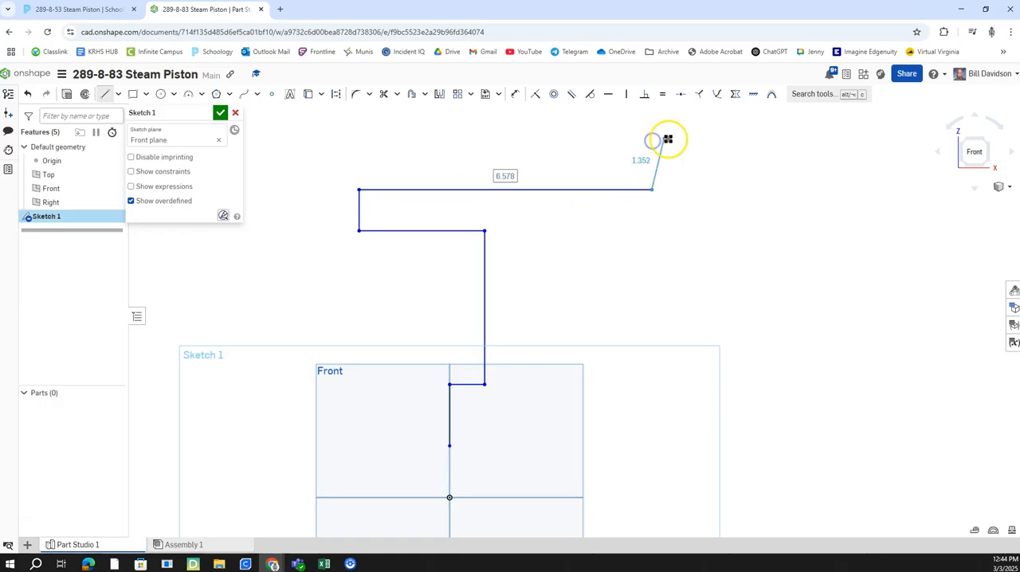
{"action": "left_click", "coordinate": [693, 142]}
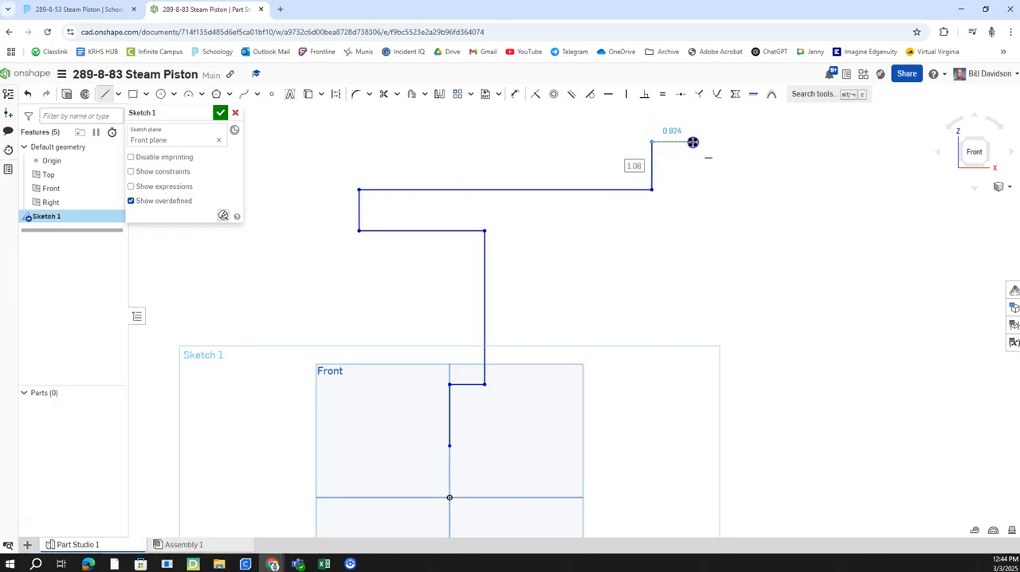
{"action": "left_click", "coordinate": [692, 142]}
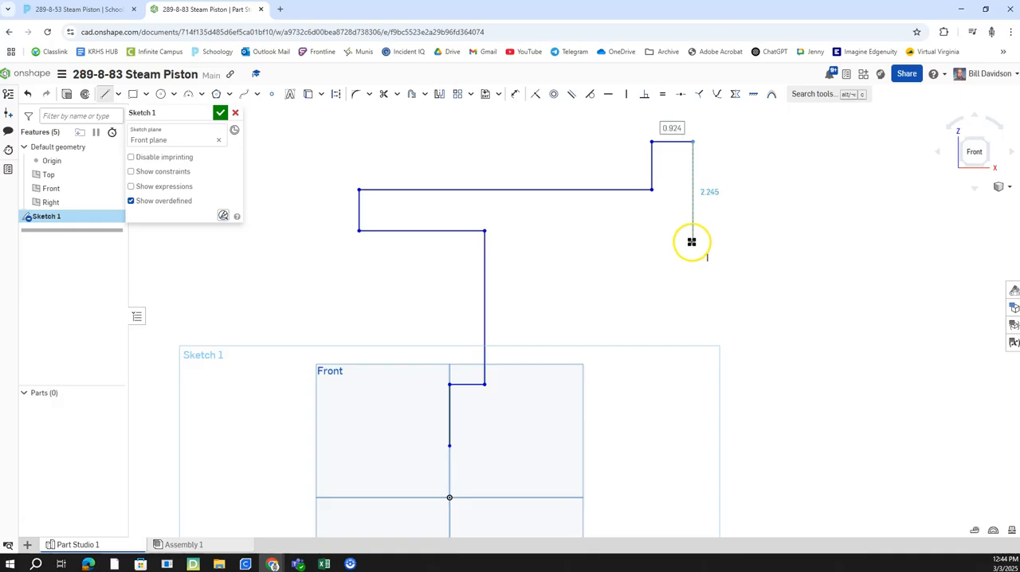
Step: Close the profile with edges about 2.33 in down, 3.87 in left and 3.15 in down, then around the hub's right side to its start
{"action": "left_click", "coordinate": [693, 245]}
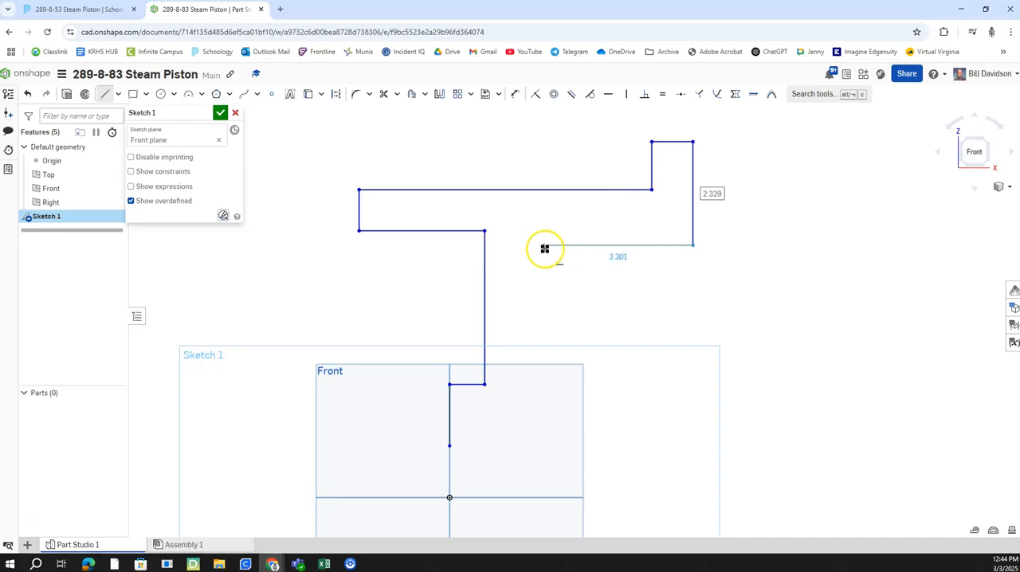
{"action": "left_click", "coordinate": [521, 247]}
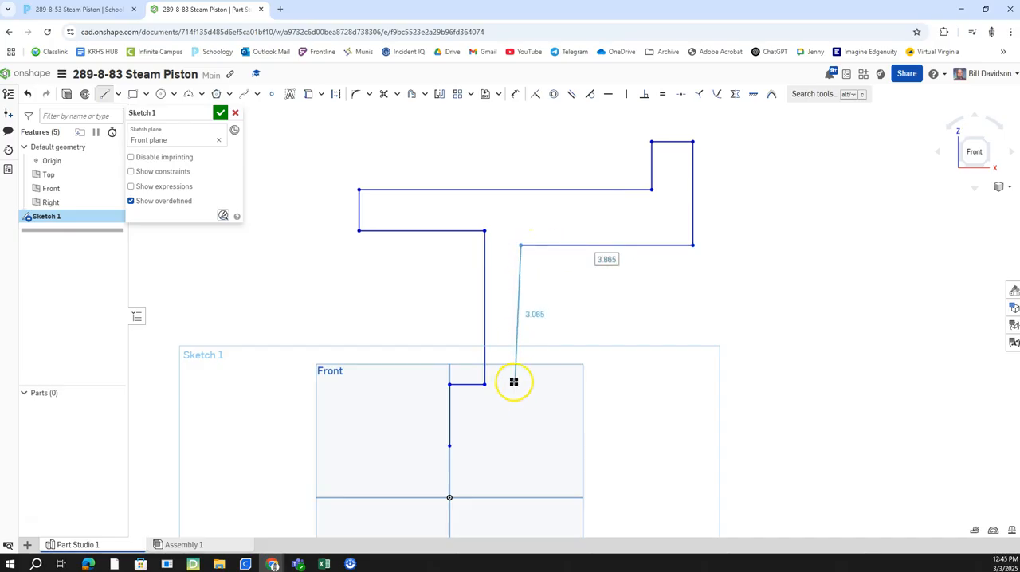
{"action": "left_click", "coordinate": [521, 386]}
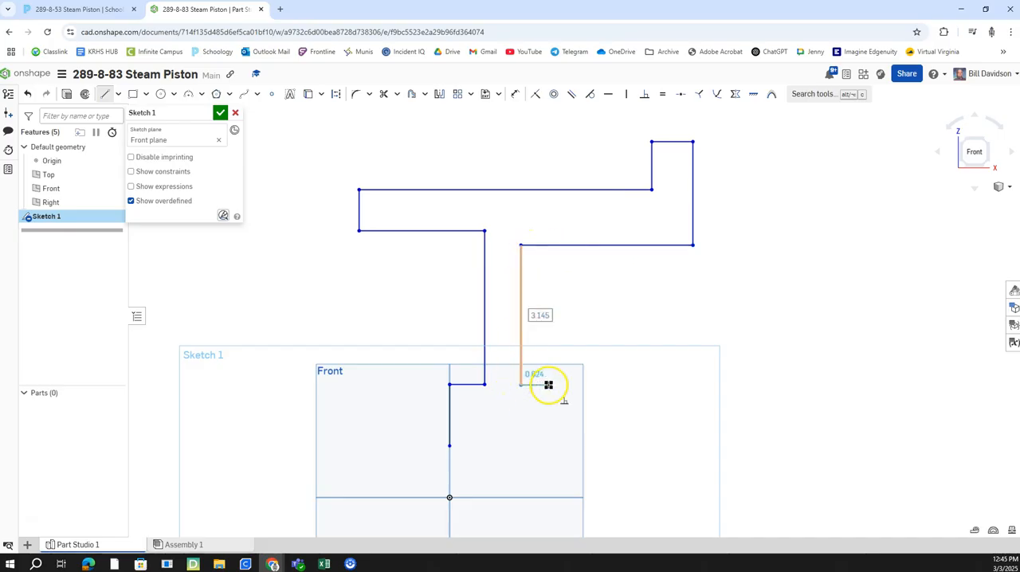
{"action": "left_click", "coordinate": [549, 385]}
{"action": "left_click", "coordinate": [549, 446]}
{"action": "left_click", "coordinate": [450, 446]}
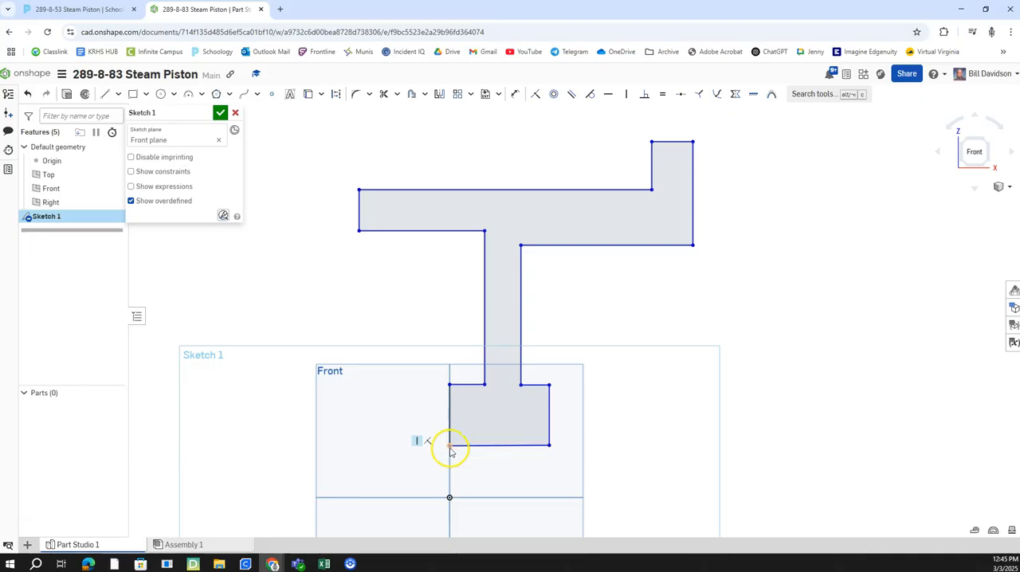
Step: Check the assignment drawing and apply Horizontal constraints aligning the web's two upper corners and its two lower corners at the hub
{"action": "middle_click_drag", "start_coordinate": [480, 462], "coordinate": [535, 438]}
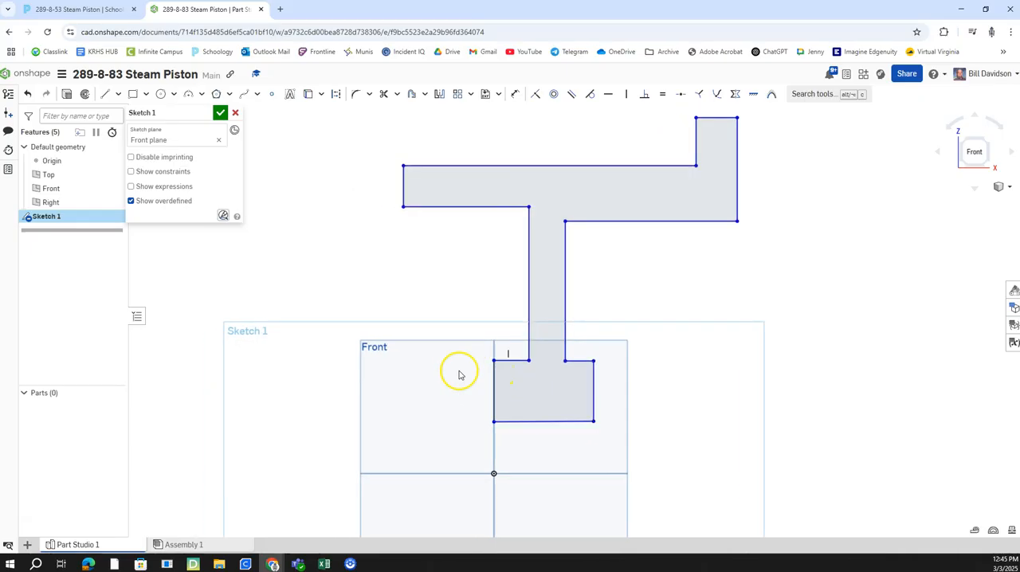
{"action": "left_click", "coordinate": [79, 9]}
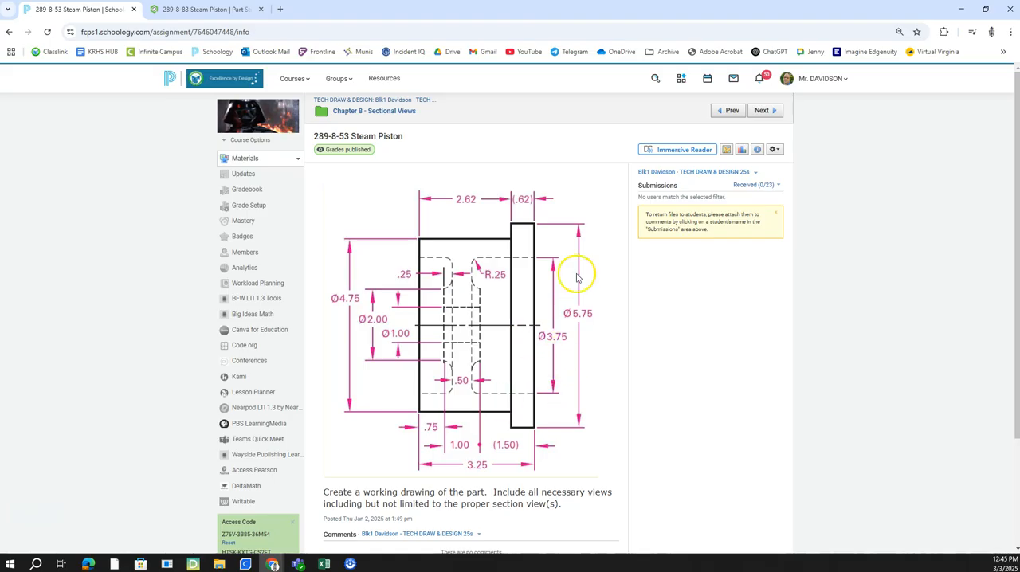
{"action": "left_click", "coordinate": [205, 8]}
{"action": "left_click", "coordinate": [617, 94]}
{"action": "left_click", "coordinate": [565, 224]}
{"action": "left_click", "coordinate": [529, 207]}
{"action": "mouse_move", "coordinate": [748, 280]}
{"action": "middle_mouse_down"}
{"action": "mouse_move", "coordinate": [749, 298]}
{"action": "mouse_move", "coordinate": [753, 290]}
{"action": "middle_mouse_up"}
{"action": "left_click", "coordinate": [565, 356]}
{"action": "mouse_move", "coordinate": [673, 368]}
{"action": "middle_mouse_down"}
{"action": "mouse_move", "coordinate": [713, 364]}
{"action": "mouse_move", "coordinate": [713, 348]}
{"action": "middle_mouse_up"}
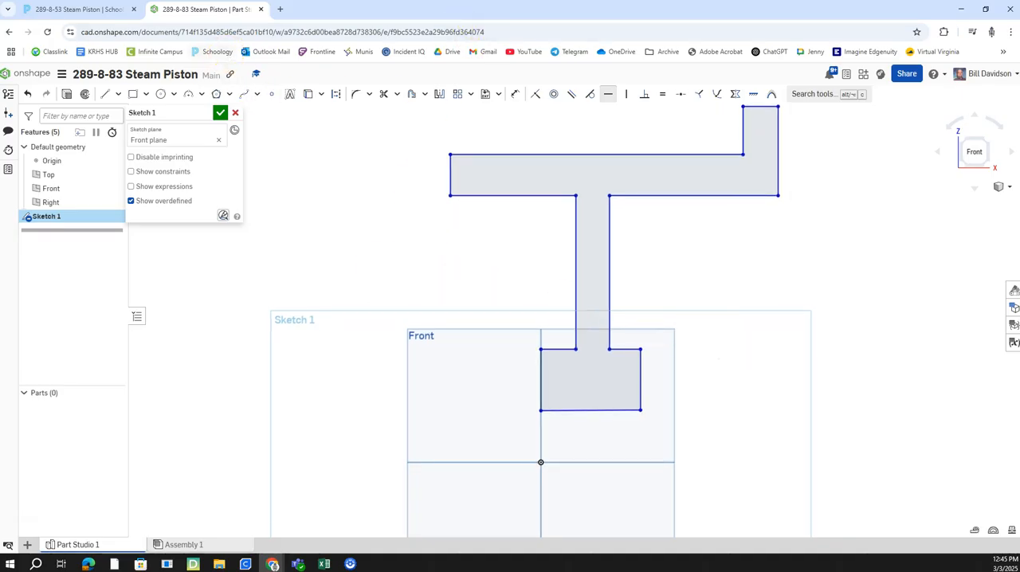
Step: Check the assignment drawing and sketch a horizontal midpoint line about 10.53 in long centred on the origin, below the hub
{"action": "left_click", "coordinate": [103, 9]}
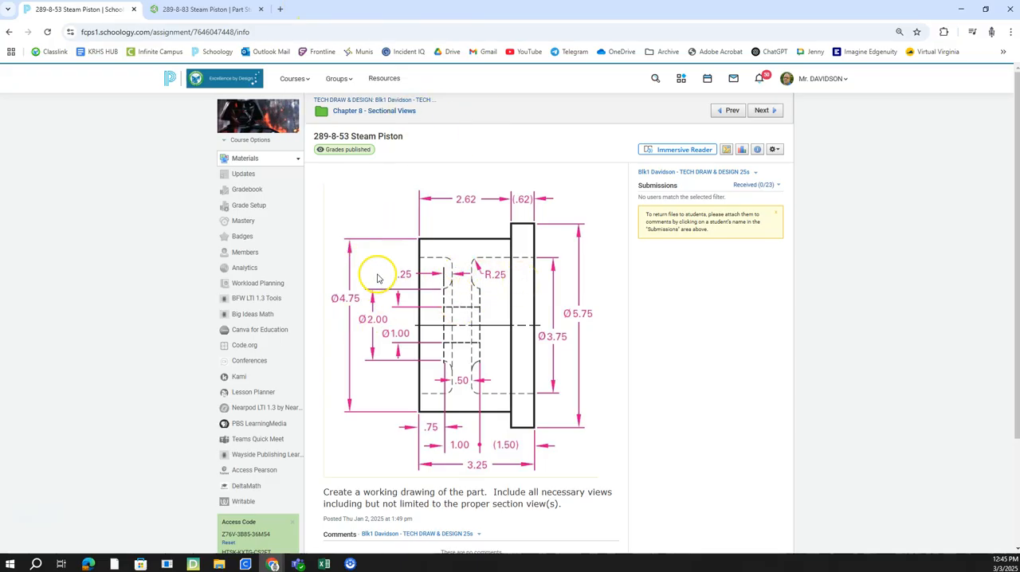
{"action": "left_click", "coordinate": [205, 10]}
{"action": "middle_click_drag", "start_coordinate": [583, 154], "coordinate": [569, 138]}
{"action": "left_click", "coordinate": [511, 90]}
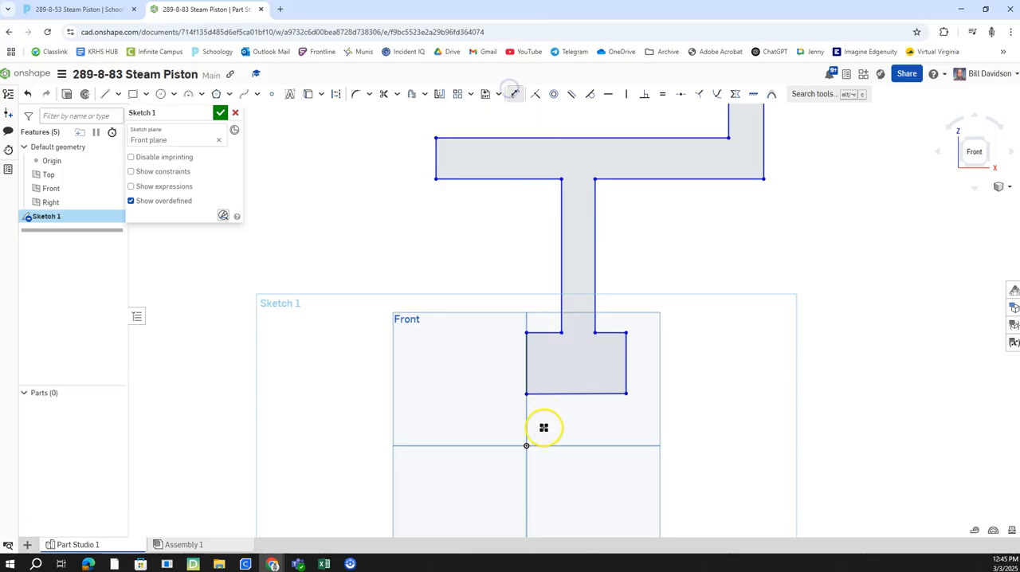
{"action": "left_click", "coordinate": [109, 95]}
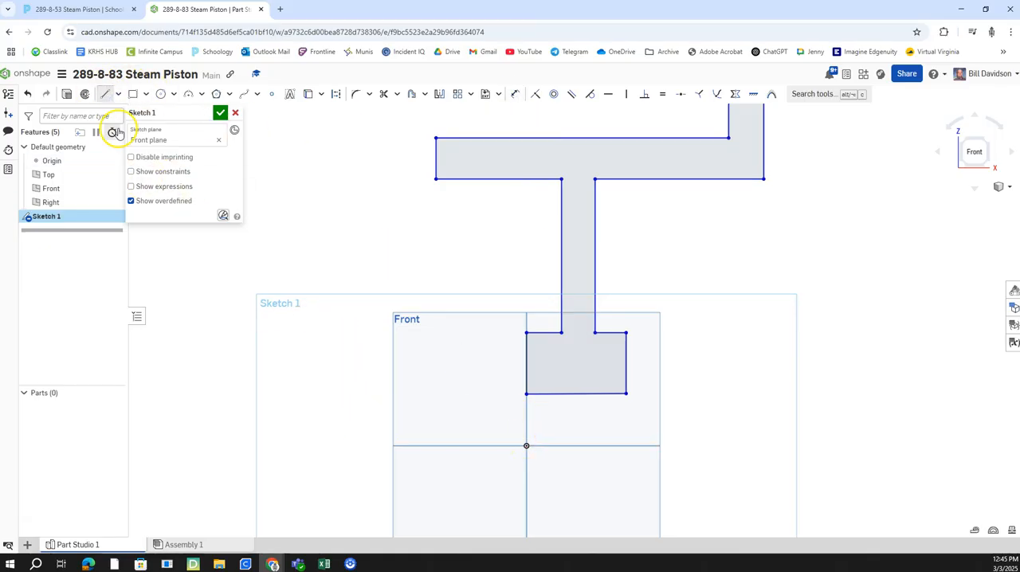
{"action": "left_click", "coordinate": [117, 95]}
{"action": "left_click", "coordinate": [128, 132]}
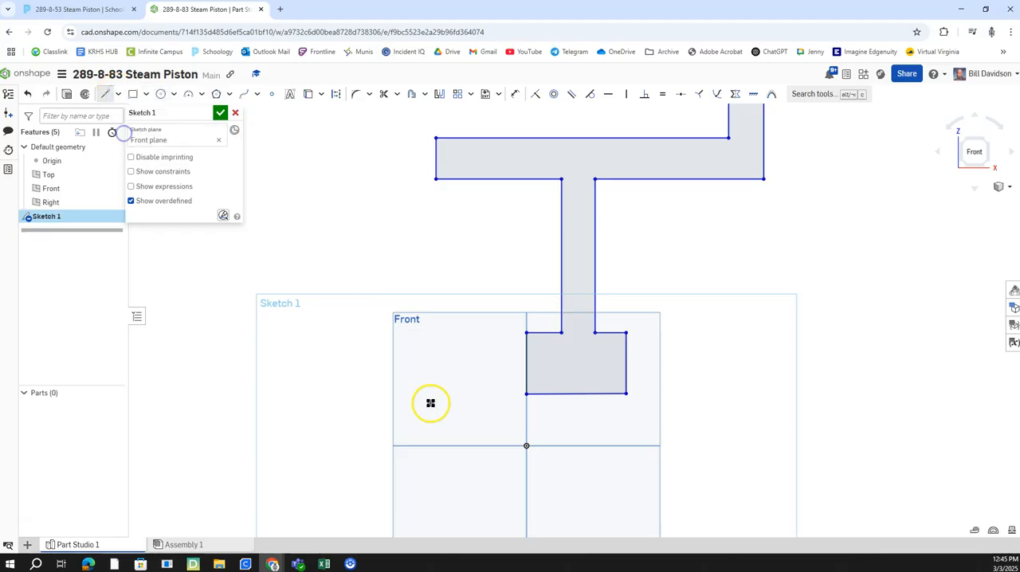
{"action": "left_click", "coordinate": [527, 446]}
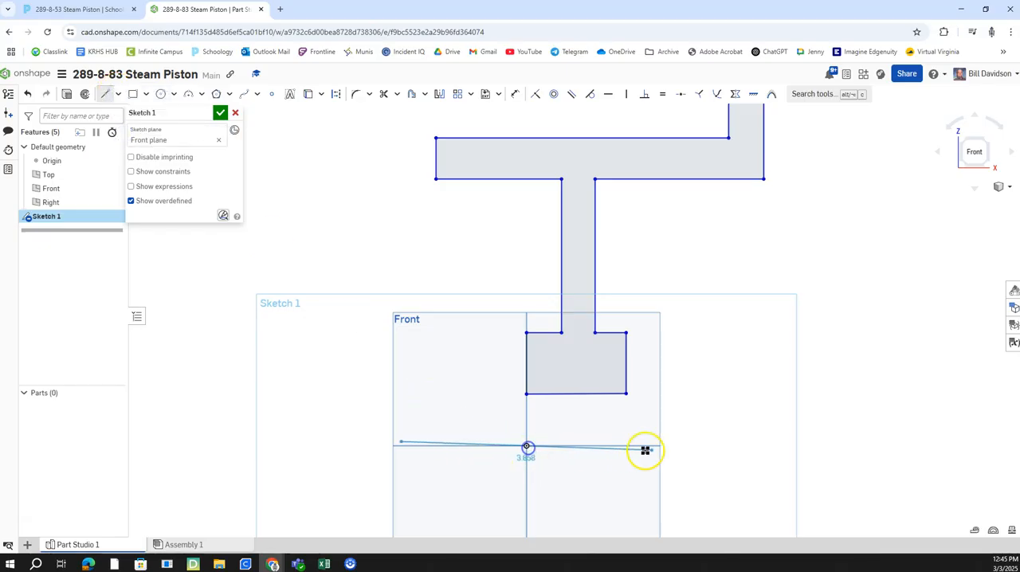
{"action": "left_click", "coordinate": [762, 446]}
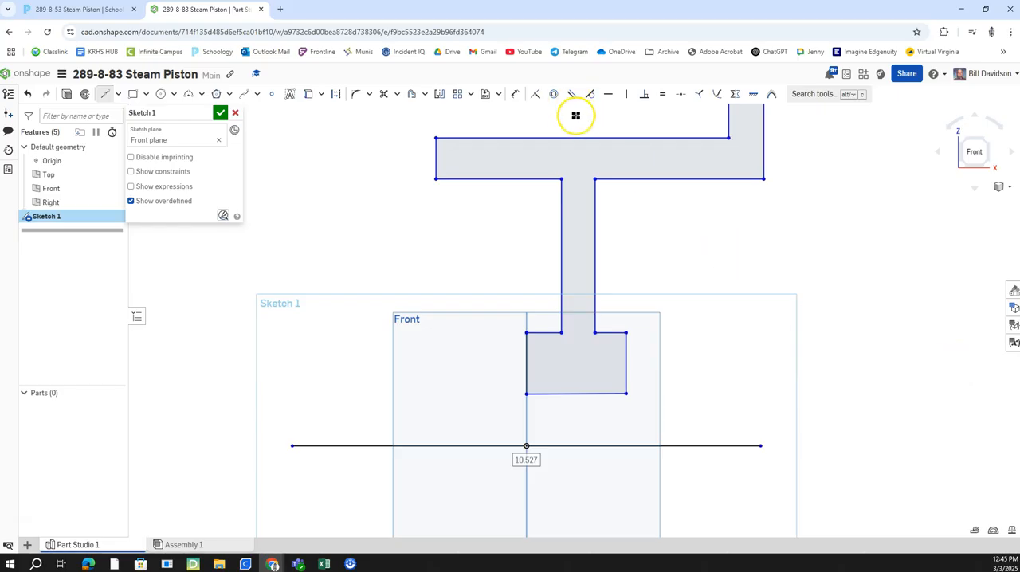
Step: Convert the horizontal line through the origin to construction geometry
{"action": "left_click", "coordinate": [623, 447]}
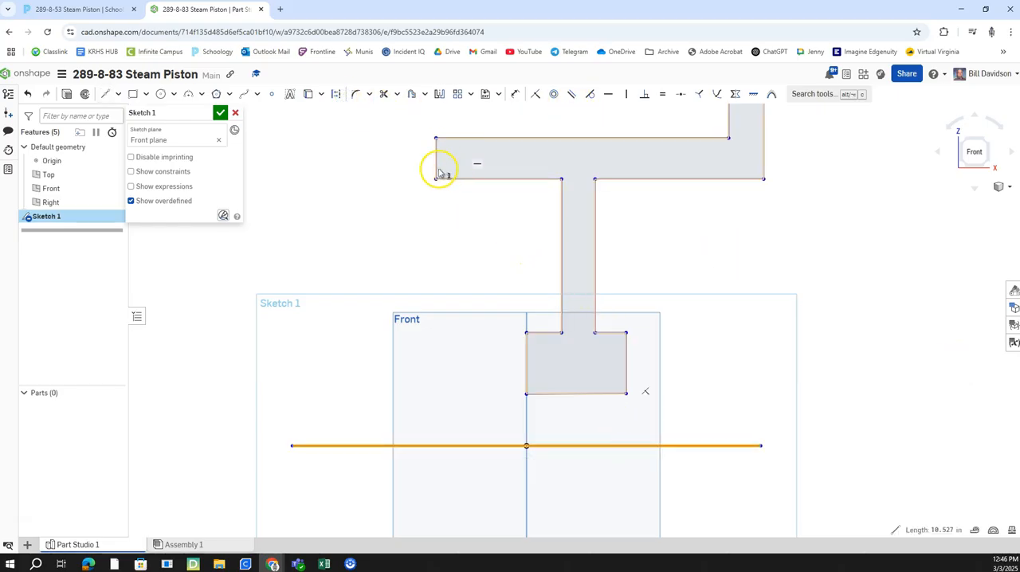
{"action": "left_click", "coordinate": [336, 96]}
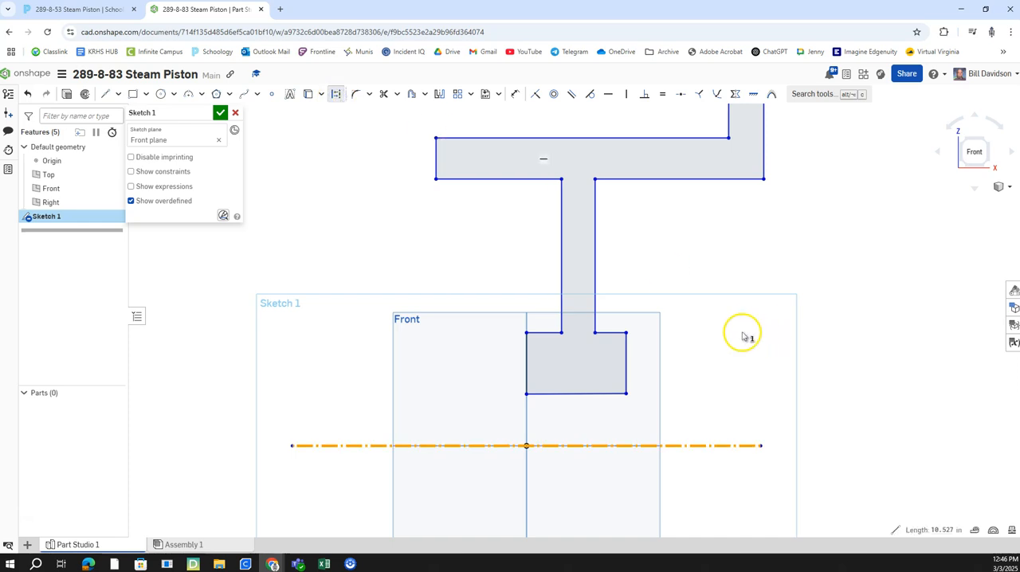
{"action": "left_click", "coordinate": [668, 280]}
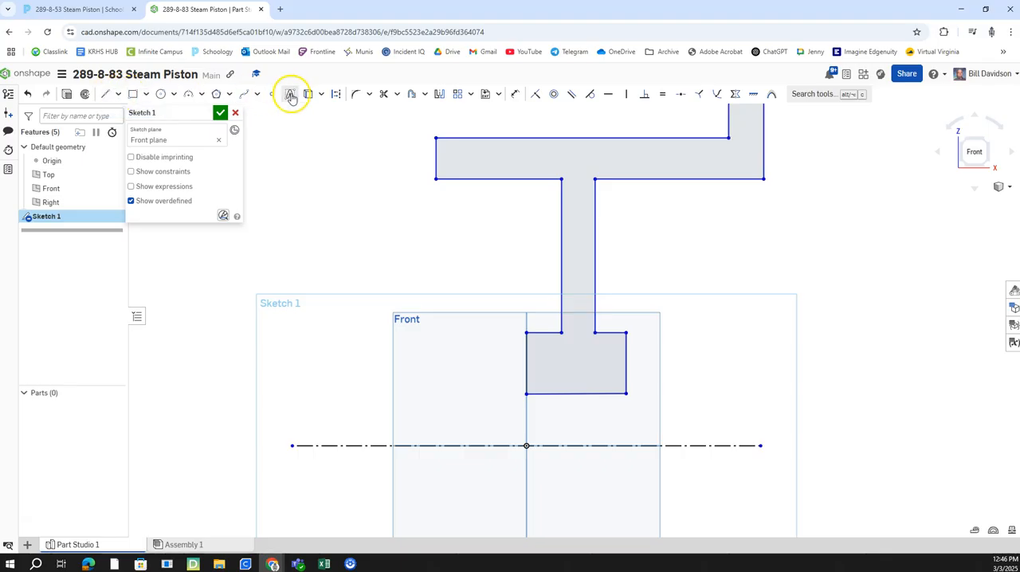
Step: Dimension the piston body's long upper edge 4.75/2 in from the horizontal construction centerline
{"action": "left_click", "coordinate": [518, 94]}
{"action": "key", "text": "d"}
{"action": "left_click", "coordinate": [467, 446]}
{"action": "left_click", "coordinate": [468, 137]}
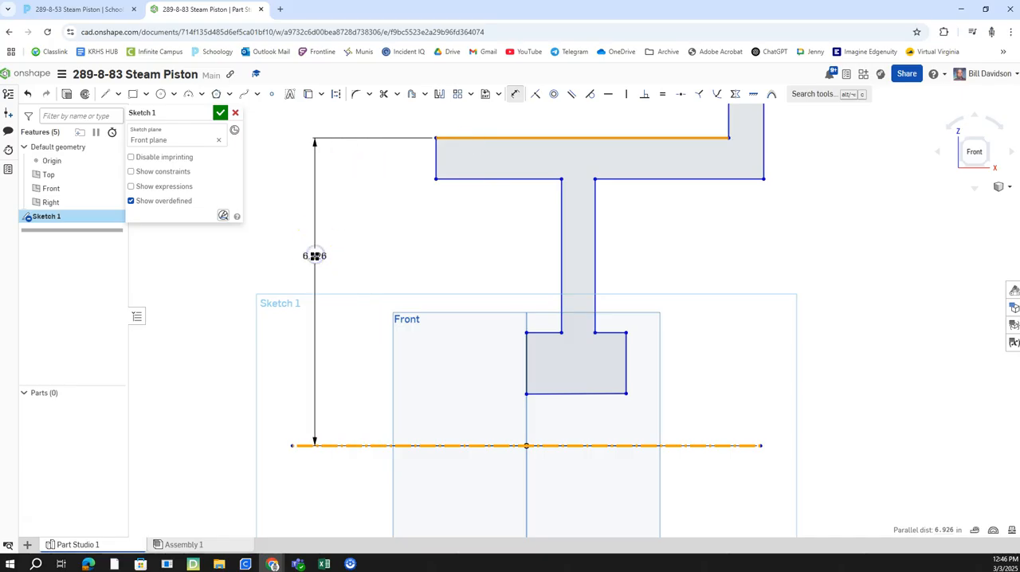
{"action": "left_click", "coordinate": [325, 271]}
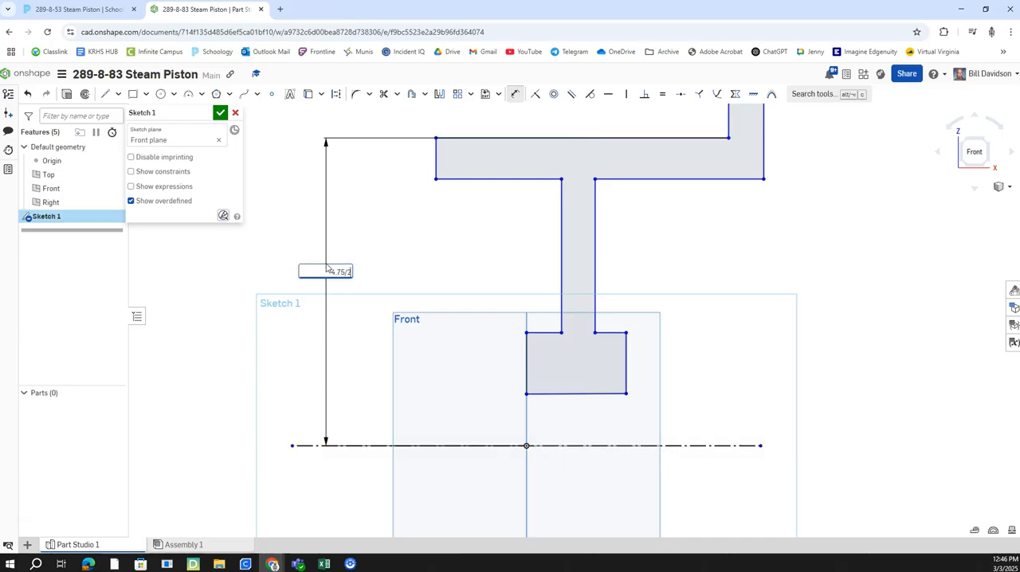
{"action": "key", "text": "Return"}
Step: Check the flange diameter on the assignment drawing and dimension the flange's top edge 5.75/2 in from the centerline
{"action": "scroll", "coordinate": [484, 376], "scroll_direction": "up", "scroll_amount": 2}
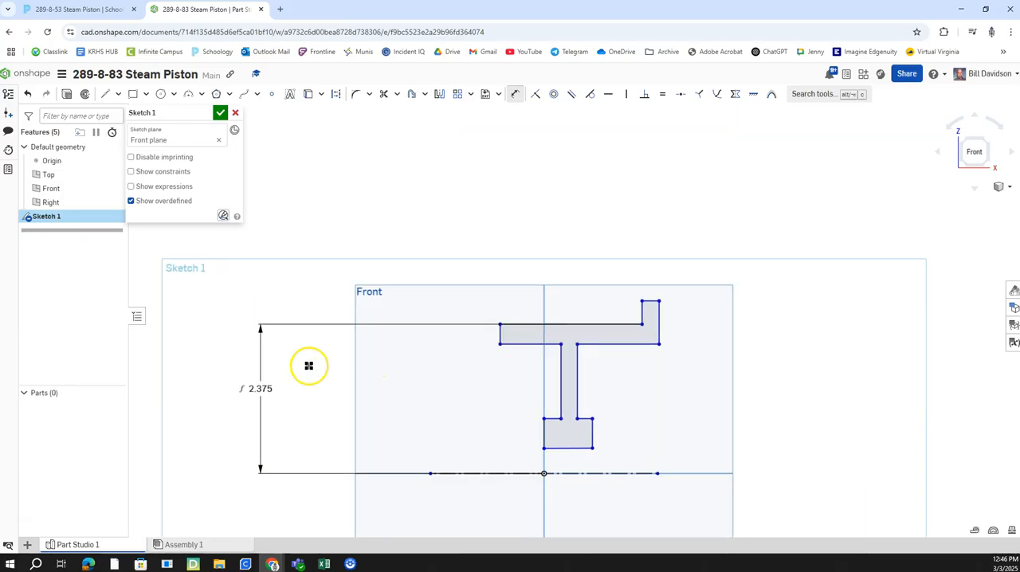
{"action": "scroll", "coordinate": [279, 386], "scroll_direction": "up", "scroll_amount": 2}
{"action": "right_click_drag", "start_coordinate": [485, 369], "coordinate": [351, 333]}
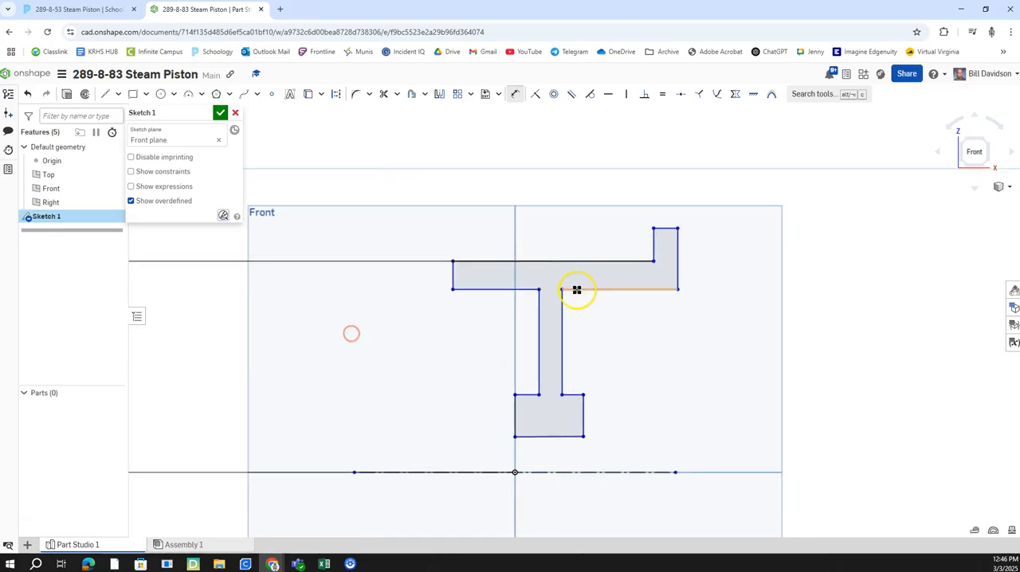
{"action": "left_click", "coordinate": [94, 8]}
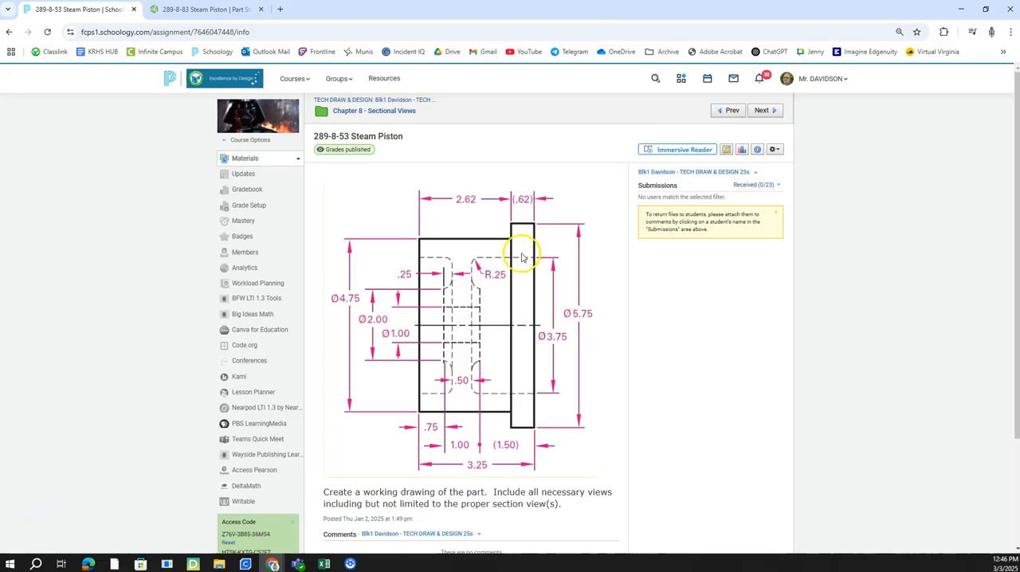
{"action": "left_click", "coordinate": [209, 9]}
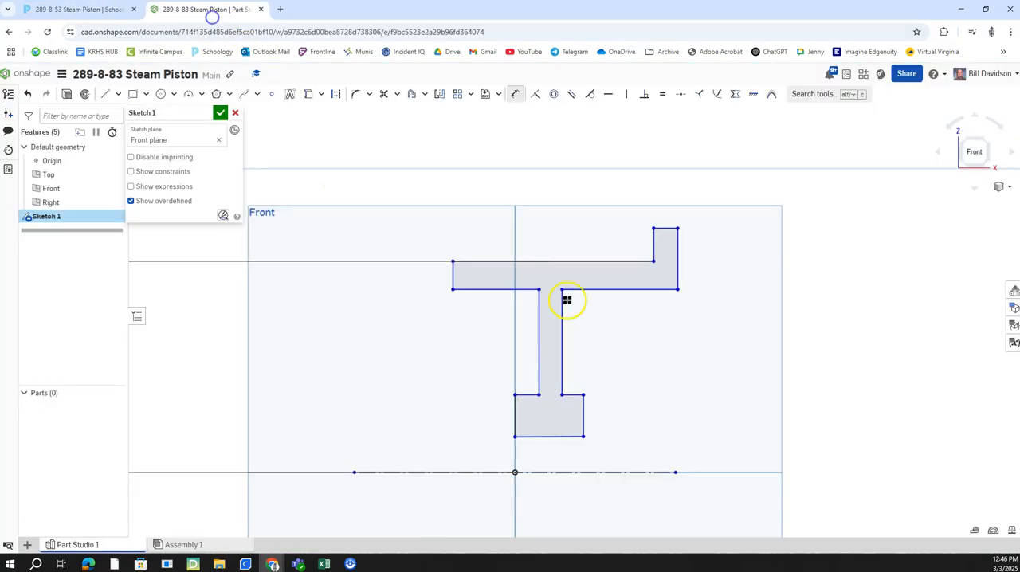
{"action": "left_click", "coordinate": [668, 229]}
{"action": "left_click", "coordinate": [660, 472]}
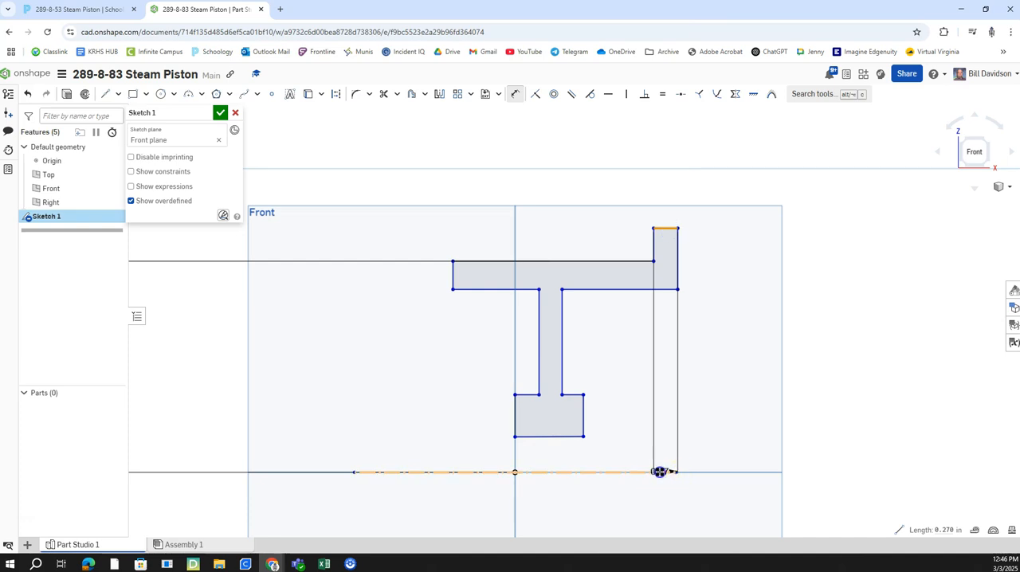
{"action": "left_click", "coordinate": [783, 339]}
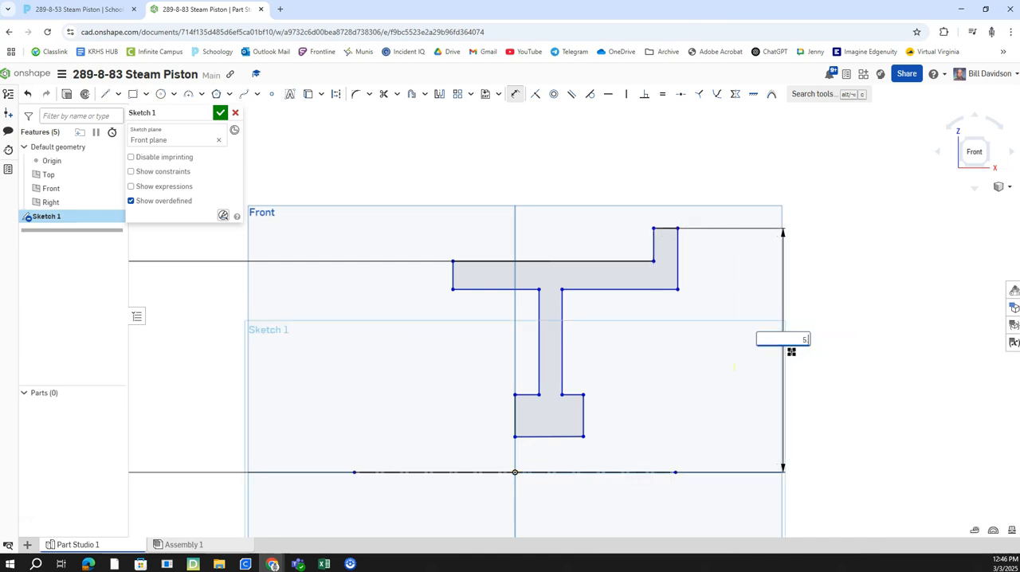
{"action": "key", "text": "Return"}
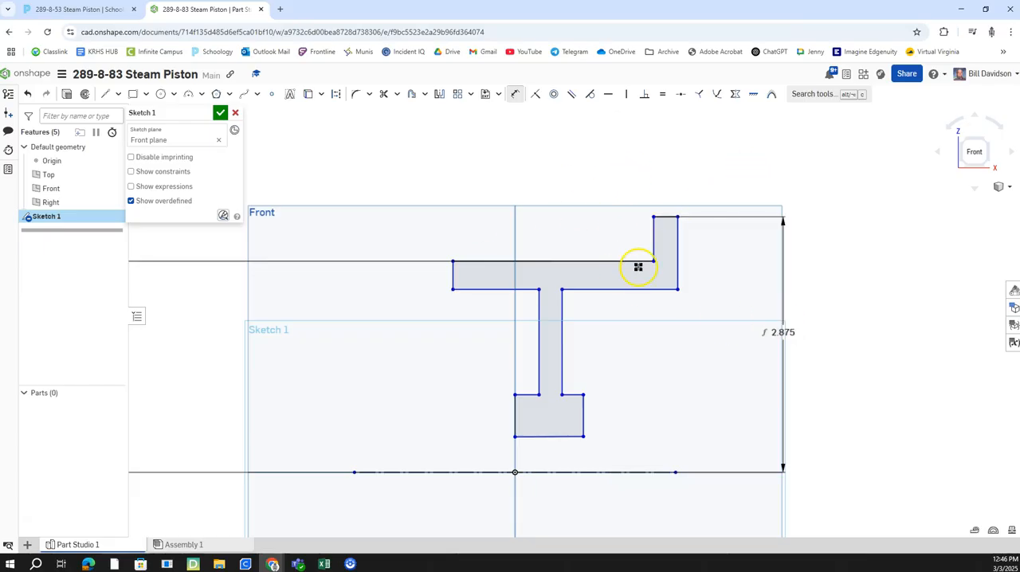
Step: Check the assignment drawing, try to dimension the hub's bottom edge from the centerline, and delete that dimension
{"action": "middle_click_drag", "start_coordinate": [576, 283], "coordinate": [605, 234]}
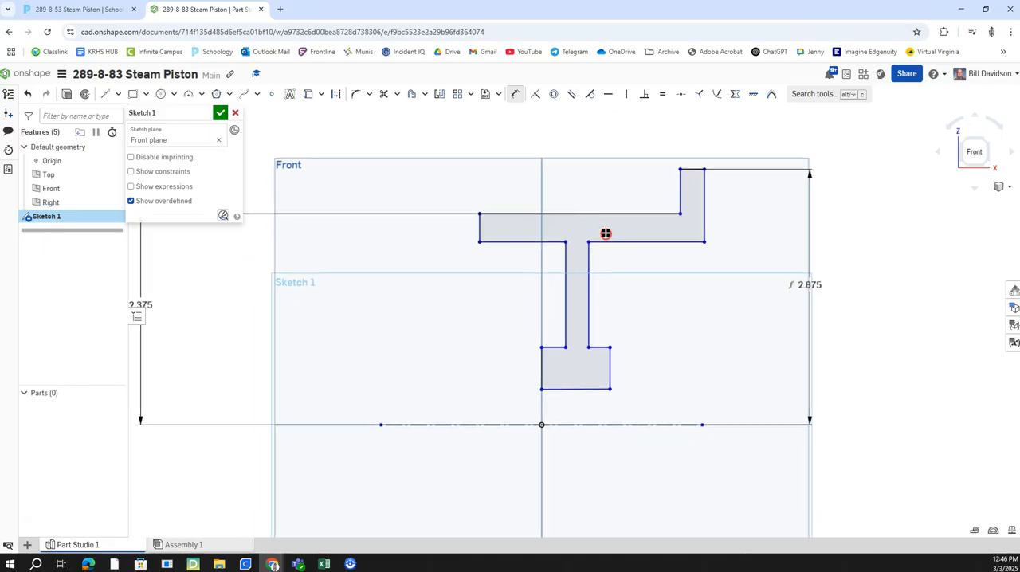
{"action": "left_click", "coordinate": [88, 9]}
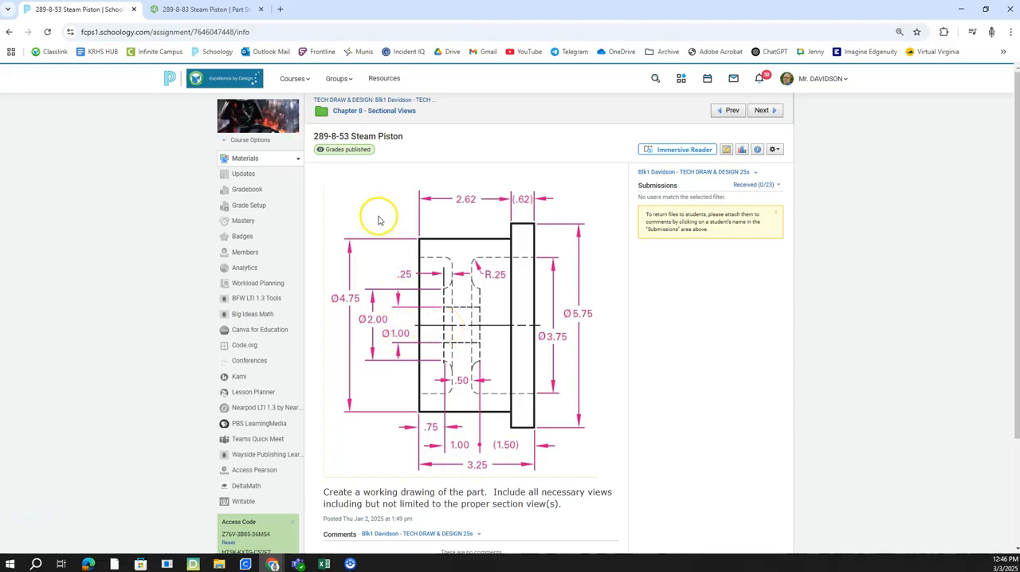
{"action": "left_click", "coordinate": [223, 9]}
{"action": "middle_click_drag", "start_coordinate": [531, 381], "coordinate": [533, 336]}
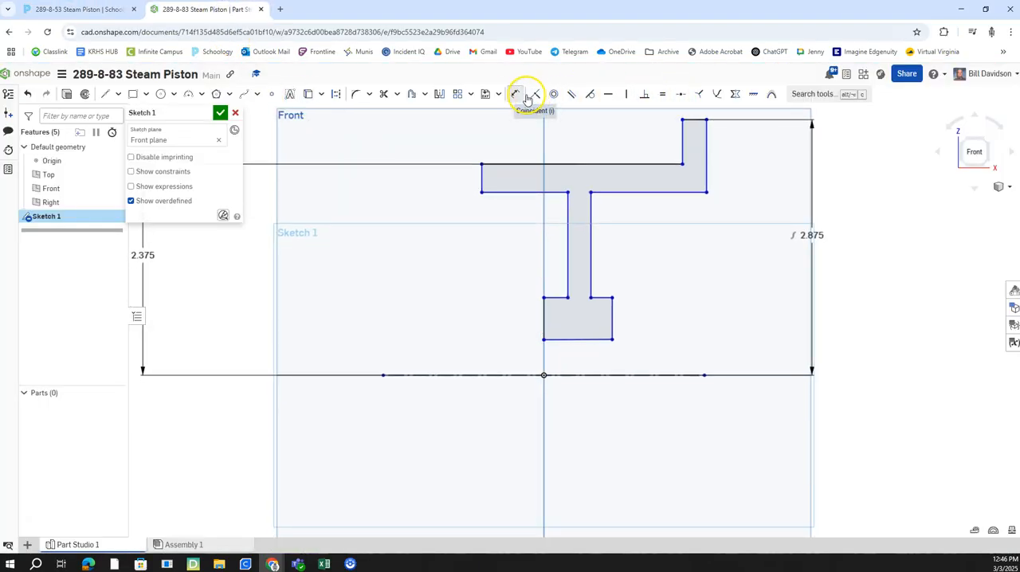
{"action": "left_click", "coordinate": [566, 374]}
{"action": "left_click", "coordinate": [566, 339]}
{"action": "left_click", "coordinate": [491, 355]}
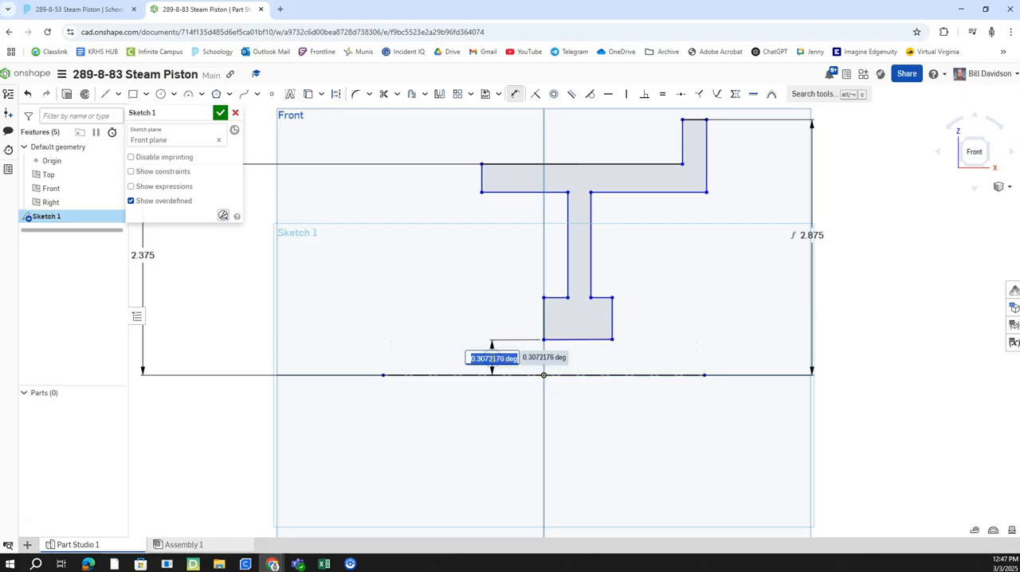
{"action": "key", "text": "Return"}
{"action": "right_click", "coordinate": [499, 362]}
{"action": "left_click", "coordinate": [501, 363]}
{"action": "right_click", "coordinate": [500, 364]}
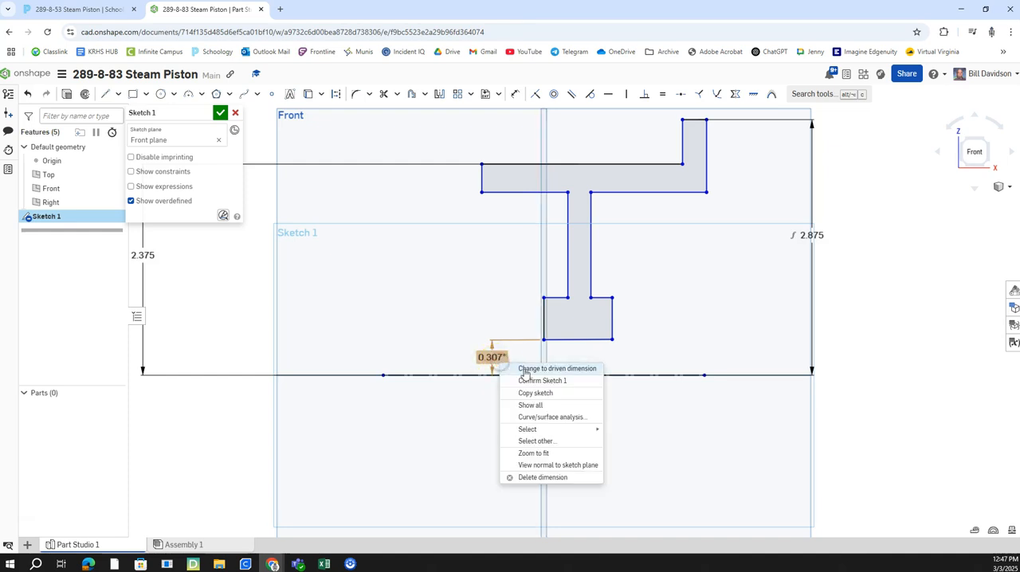
{"action": "left_click", "coordinate": [549, 476]}
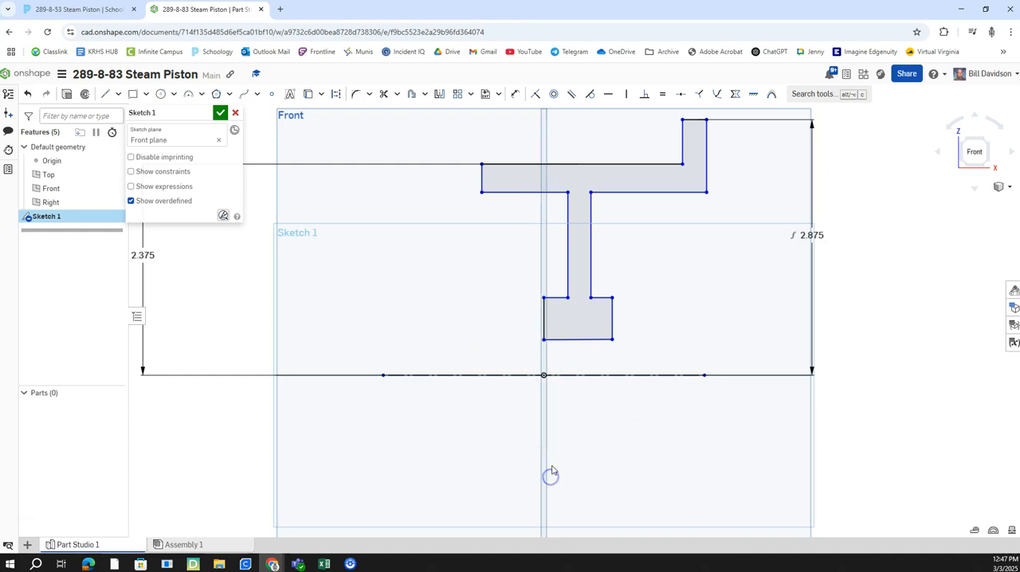
Step: Constrain the hub's bottom edge to horizontal and dimension it 1/2 in from the centerline
{"action": "left_click", "coordinate": [609, 94]}
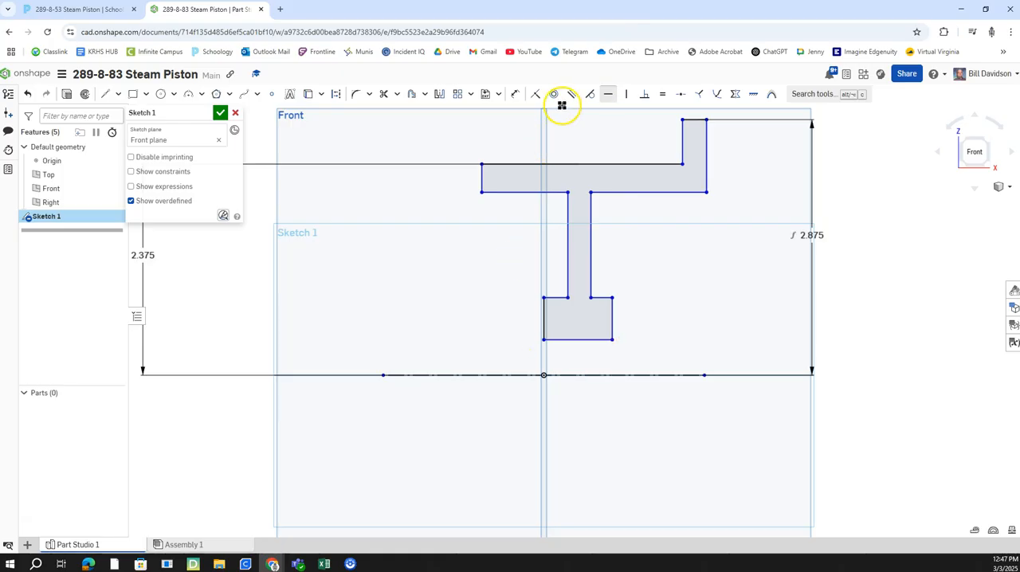
{"action": "left_click", "coordinate": [515, 94]}
{"action": "left_click", "coordinate": [554, 341]}
{"action": "left_click", "coordinate": [560, 373]}
{"action": "left_click", "coordinate": [497, 357]}
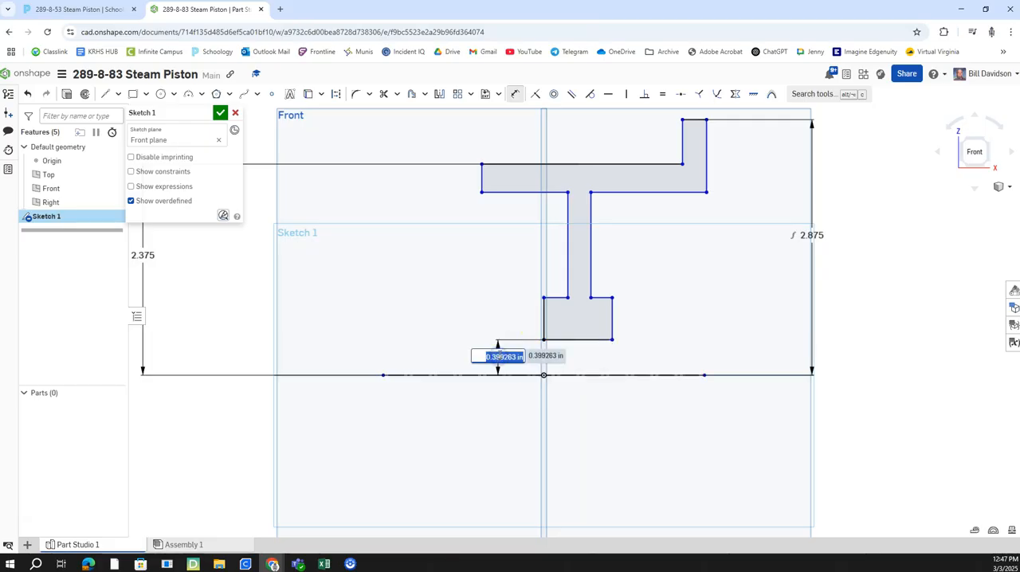
{"action": "type", "text": "1/2"}
{"action": "key", "text": "Return"}
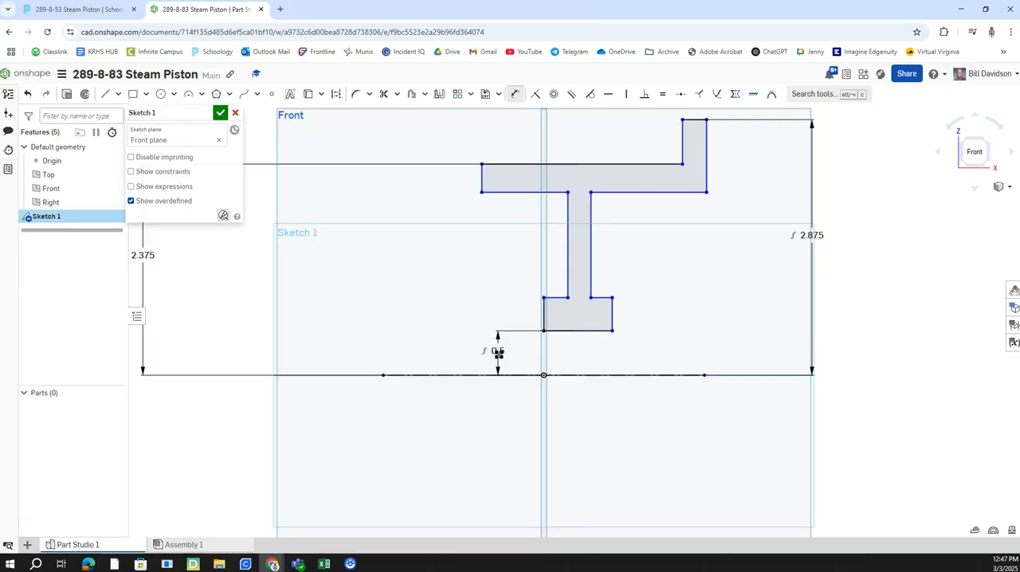
Step: Dimension the hub's upper left shoulder edge 2/2 in from the centerline
{"action": "left_click", "coordinate": [558, 297]}
{"action": "left_click", "coordinate": [569, 376]}
{"action": "left_click", "coordinate": [451, 337]}
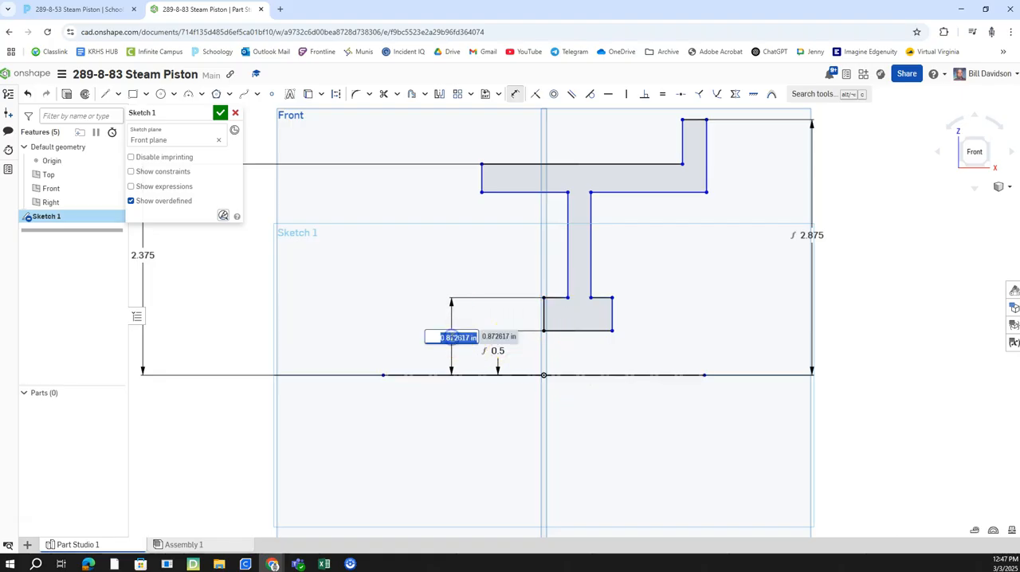
{"action": "type", "text": "2/2"}
{"action": "key", "text": "Return"}
Step: Check the assignment drawing and dimension the piston body's lower left edge 3.75/2 in from the centerline
{"action": "middle_click_drag", "start_coordinate": [726, 340], "coordinate": [721, 350]}
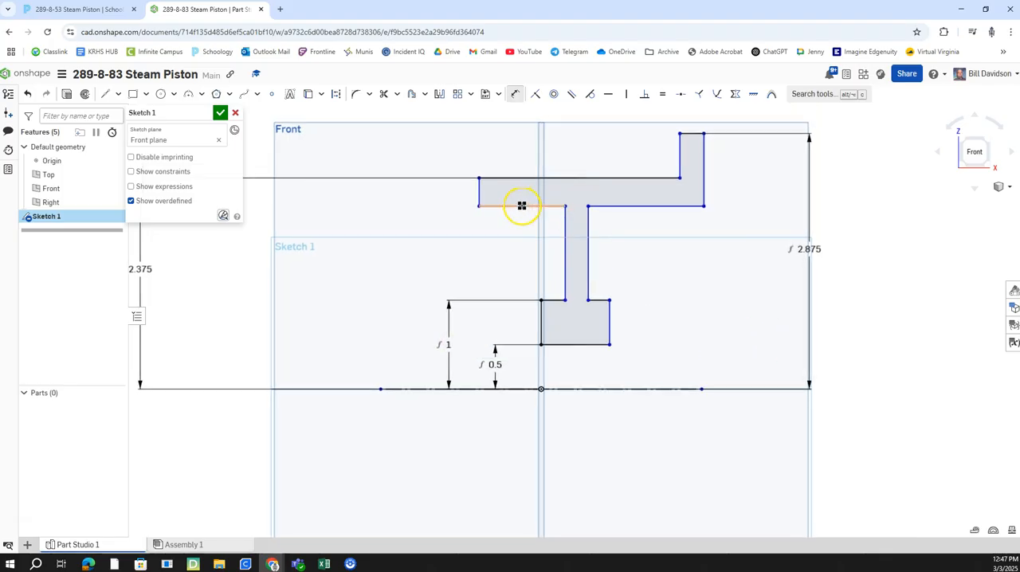
{"action": "left_click", "coordinate": [104, 10]}
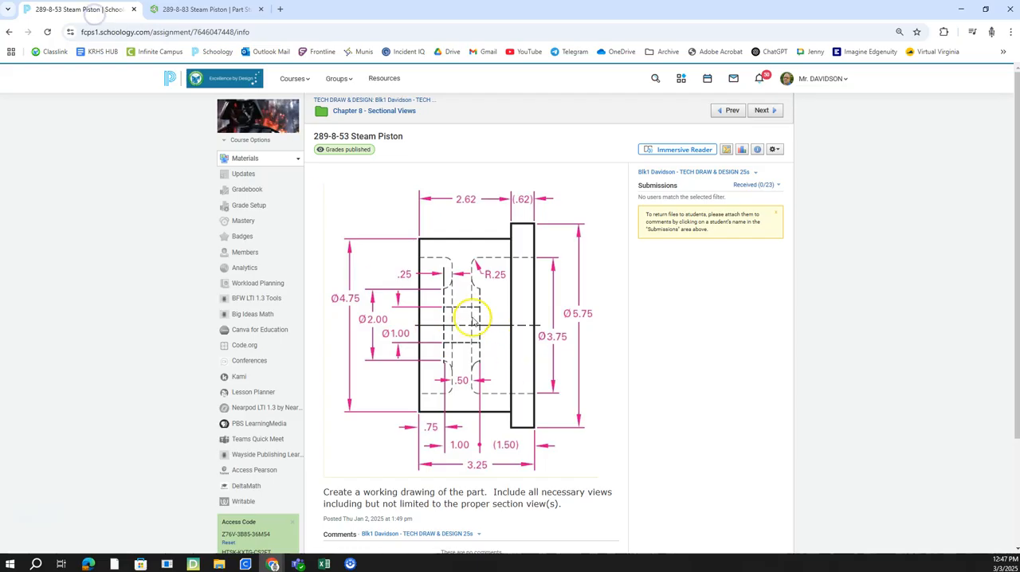
{"action": "left_click", "coordinate": [232, 9]}
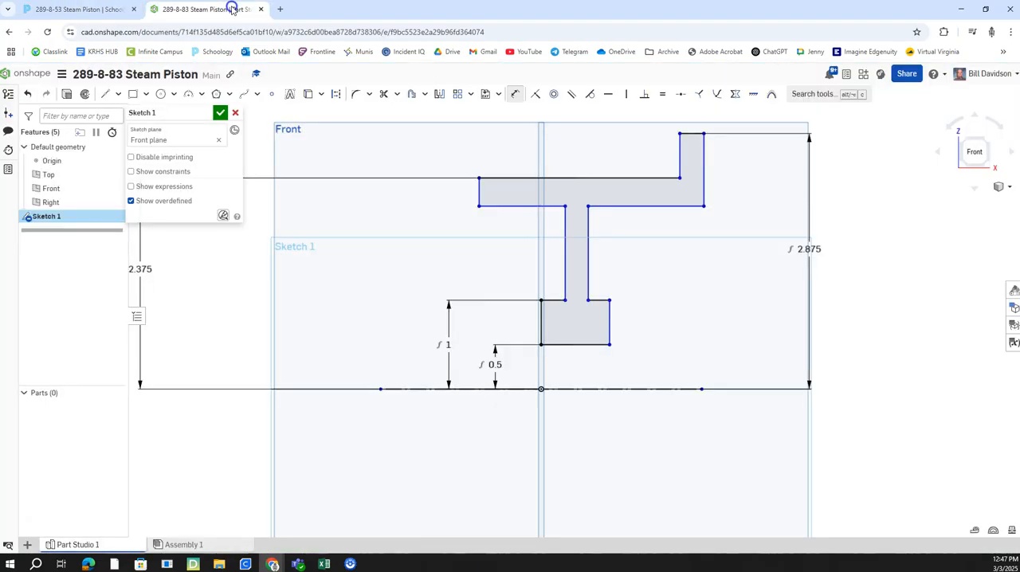
{"action": "left_click", "coordinate": [516, 205]}
{"action": "left_click", "coordinate": [516, 389]}
{"action": "left_click", "coordinate": [412, 294]}
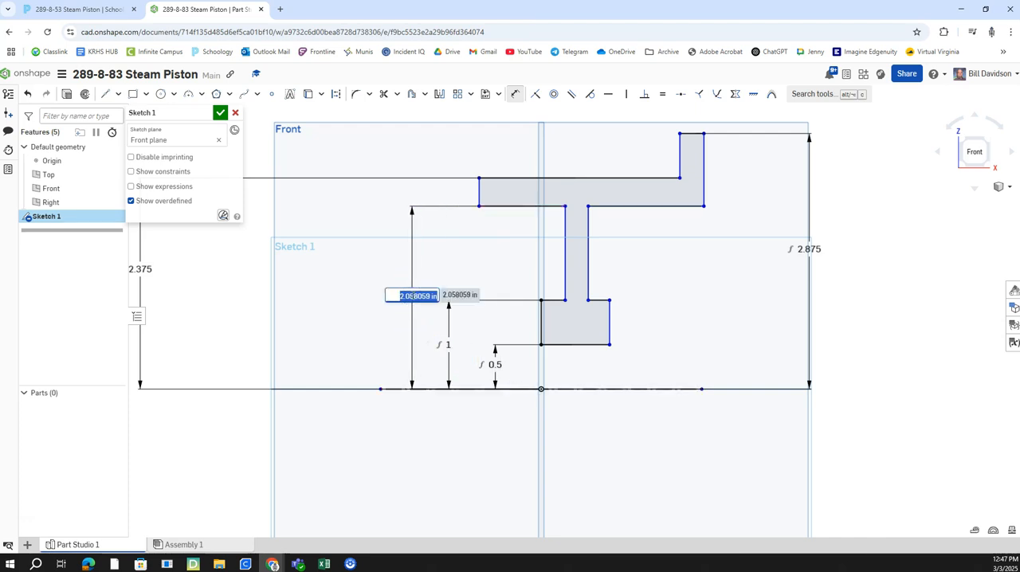
{"action": "type", "text": "3.75/2"}
{"action": "key", "text": "Return"}
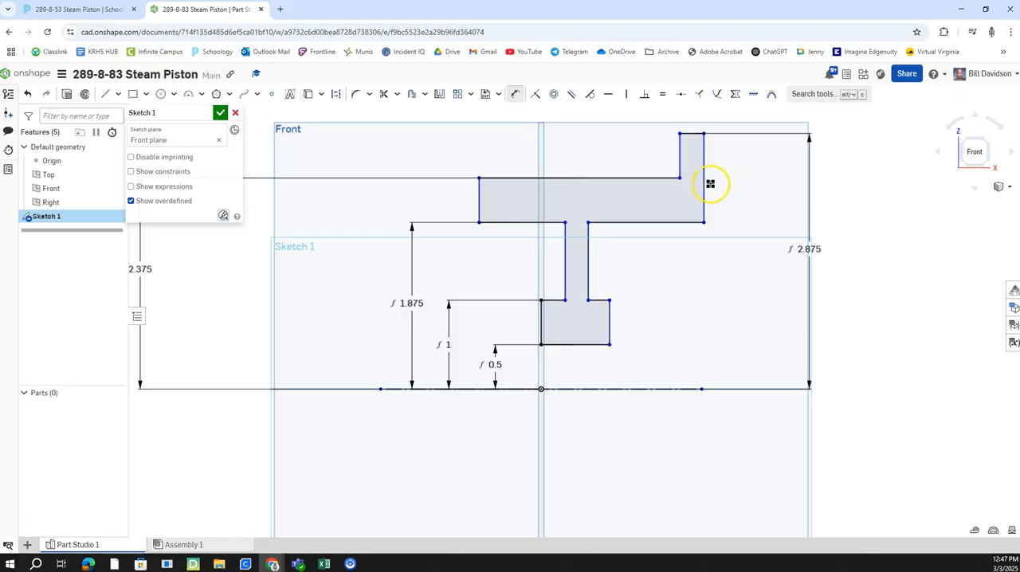
Step: Check the assignment drawing and dimension the piston body's left edge 0.75 in horizontally from the origin
{"action": "middle_click_drag", "start_coordinate": [736, 304], "coordinate": [655, 283]}
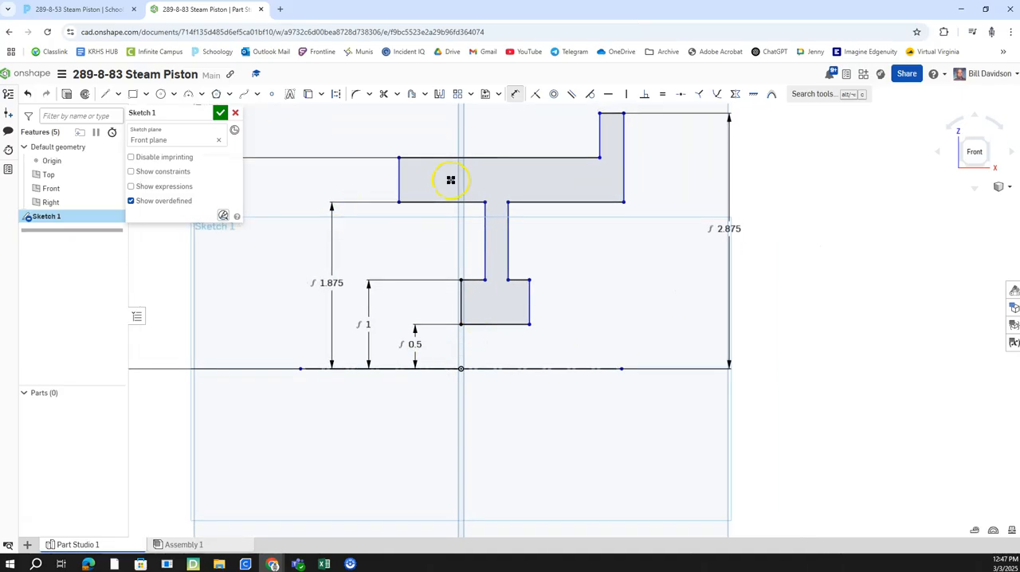
{"action": "left_click", "coordinate": [75, 9]}
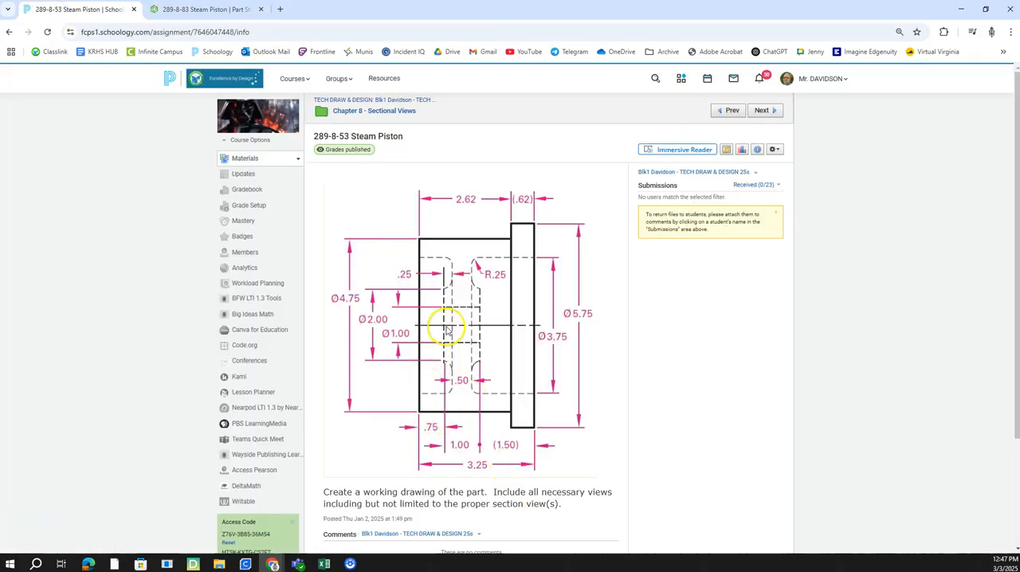
{"action": "left_click", "coordinate": [226, 9]}
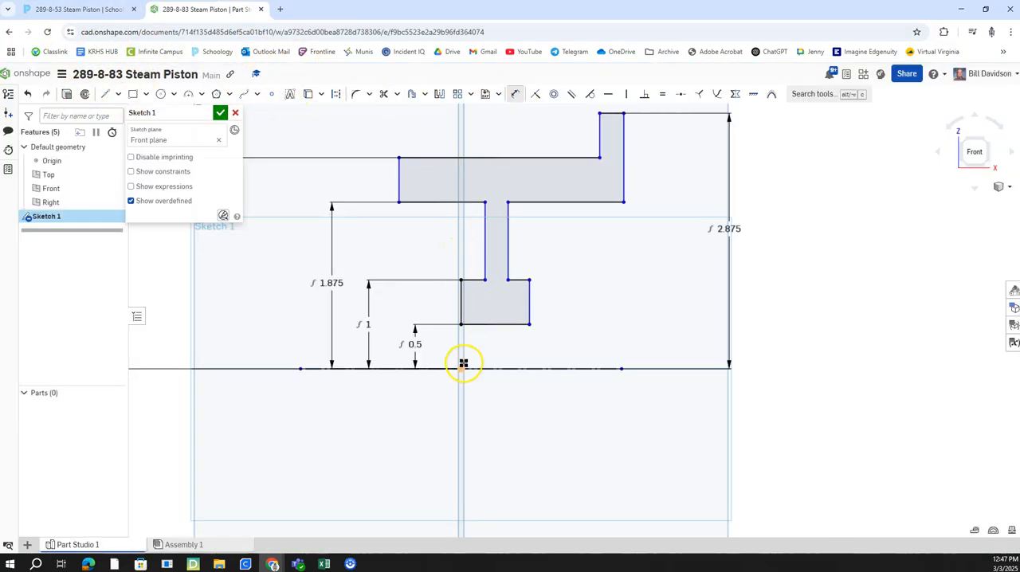
{"action": "left_click", "coordinate": [400, 189]}
{"action": "left_click", "coordinate": [463, 368]}
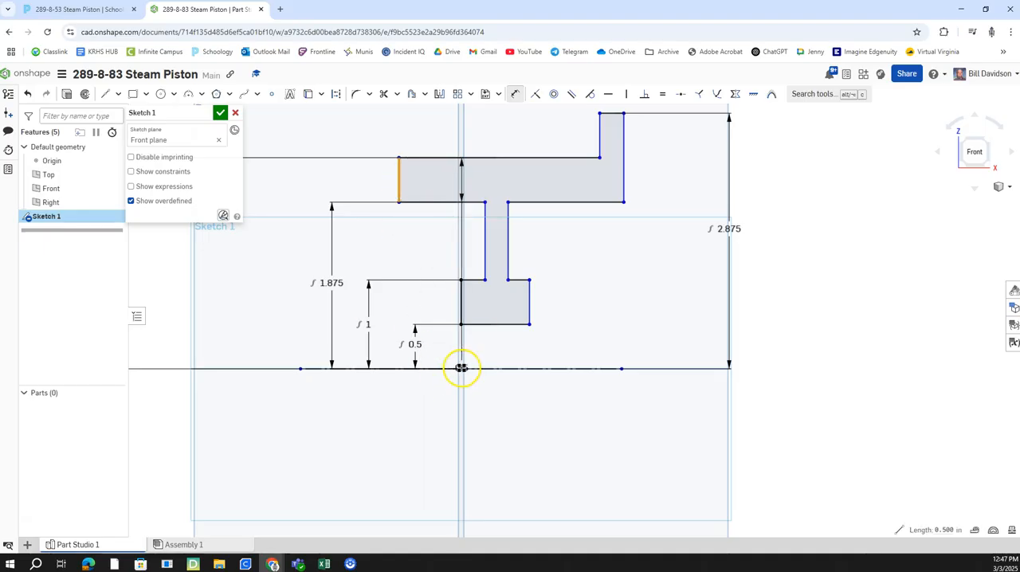
{"action": "scroll", "coordinate": [461, 369], "scroll_direction": "up", "scroll_amount": 5}
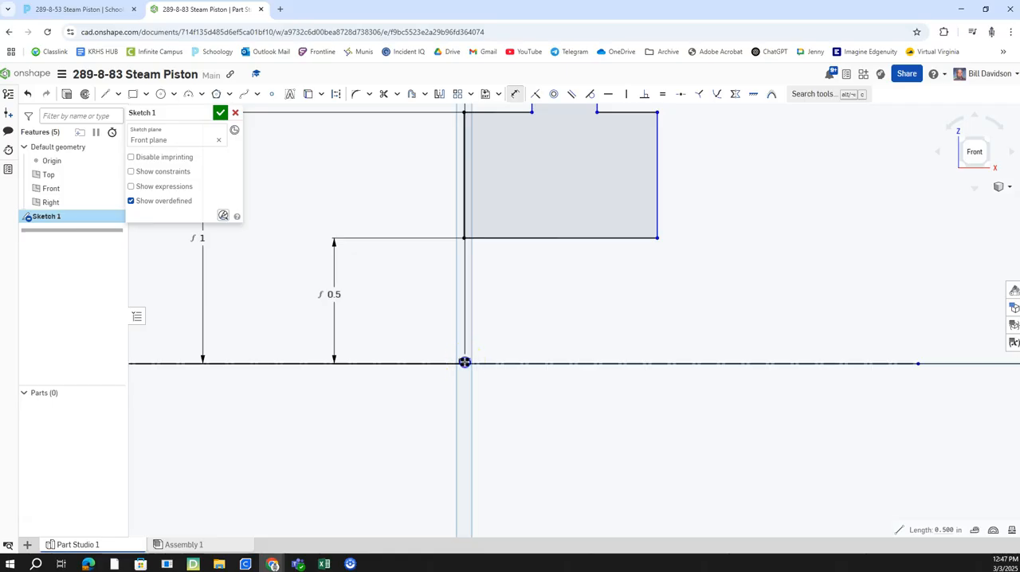
{"action": "left_click", "coordinate": [364, 199]}
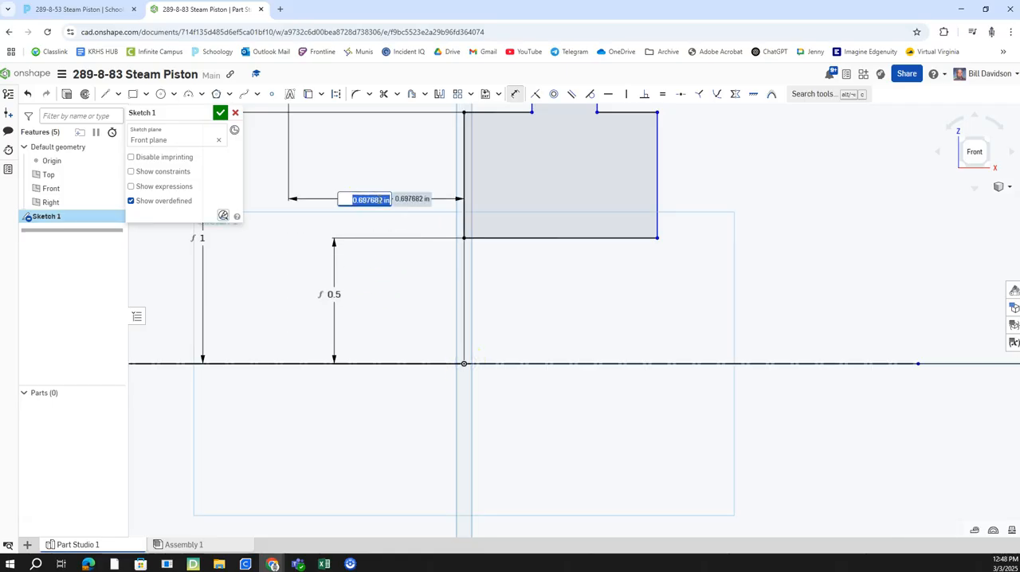
{"action": "key", "text": "Return"}
{"action": "scroll", "coordinate": [392, 189], "scroll_direction": "down", "scroll_amount": 5}
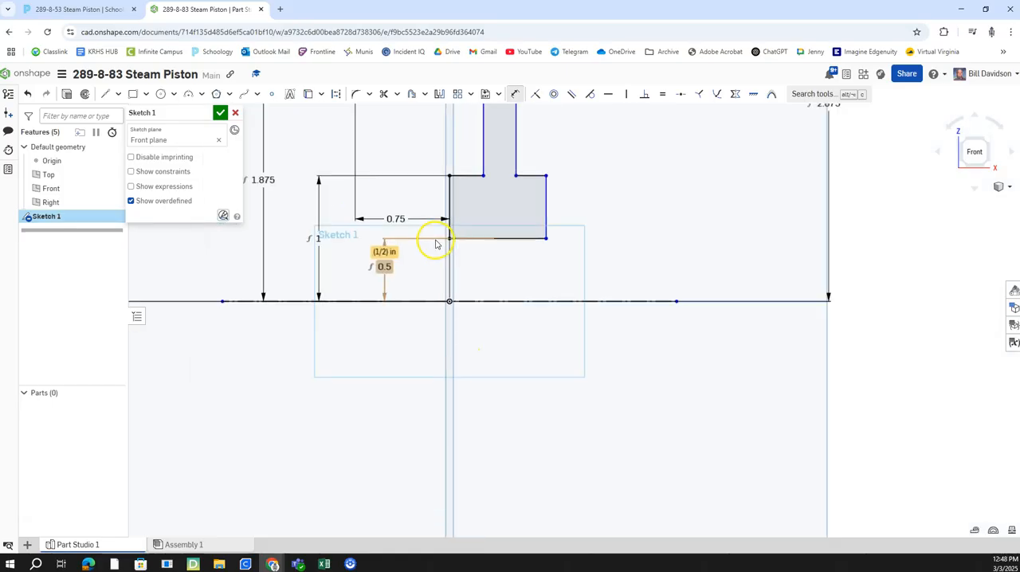
Step: Check the assignment drawing and dimension the hub's upper left shoulder edge to a length of 0.25 in
{"action": "scroll", "coordinate": [433, 301], "scroll_direction": "up", "scroll_amount": 1}
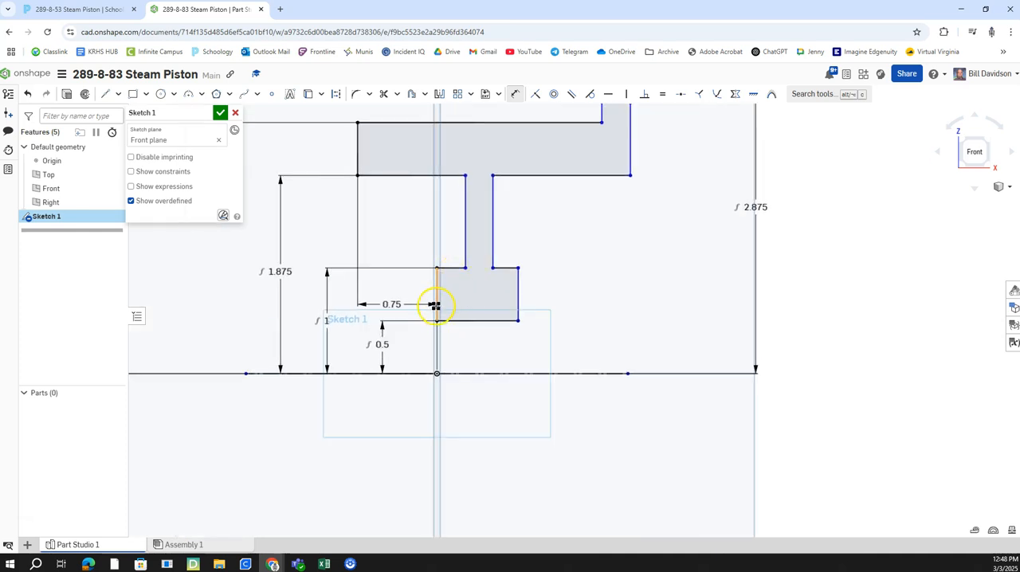
{"action": "left_click", "coordinate": [136, 17]}
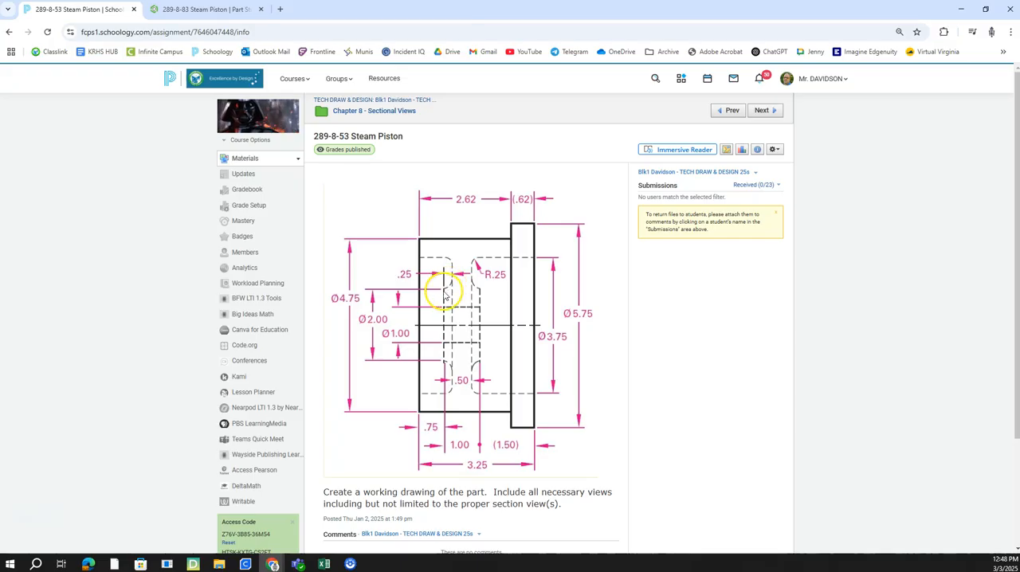
{"action": "left_click", "coordinate": [197, 11]}
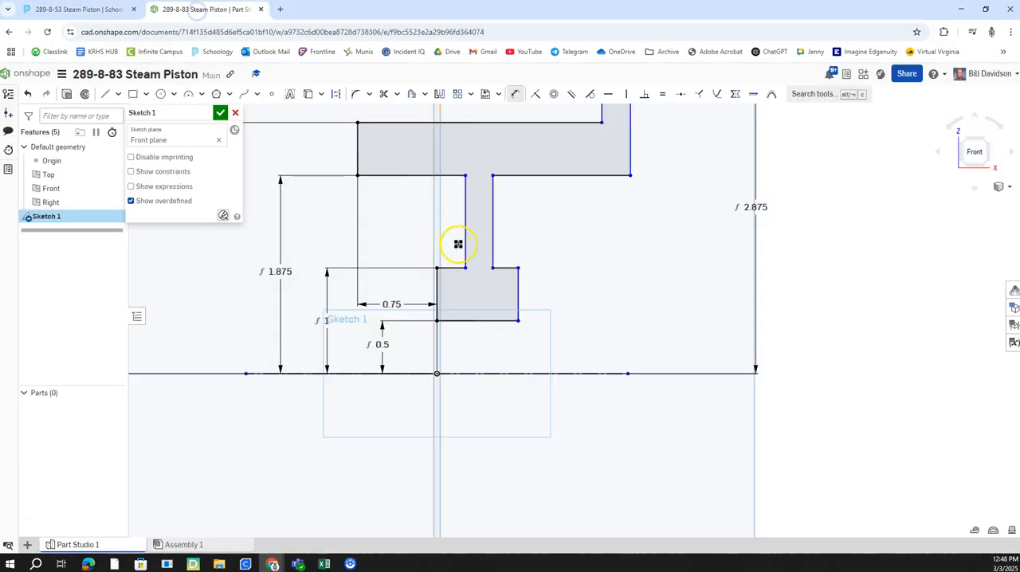
{"action": "scroll", "coordinate": [459, 244], "scroll_direction": "up", "scroll_amount": 2}
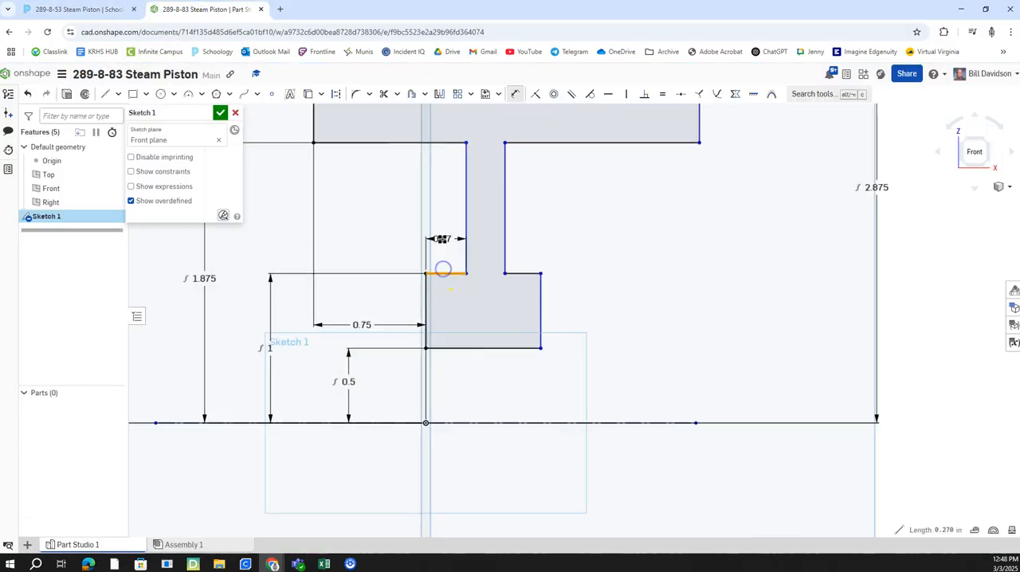
{"action": "left_click", "coordinate": [388, 212]}
{"action": "type", "text": ".25"}
{"action": "key", "text": "Return"}
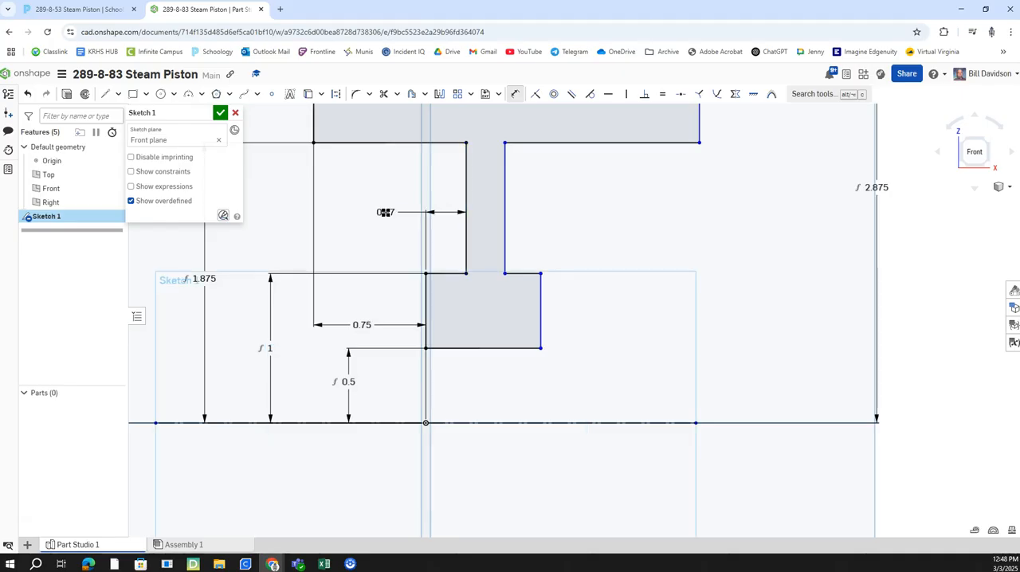
Step: Check the assignment drawing and dimension the hub's width between its left and right edges as 0.5 in
{"action": "left_click", "coordinate": [72, 10]}
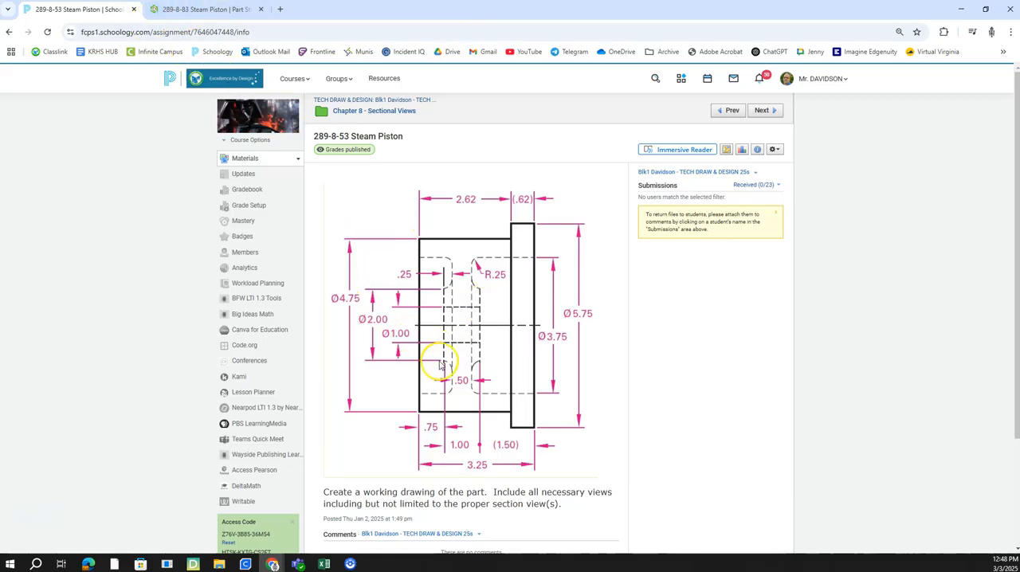
{"action": "left_click", "coordinate": [206, 11]}
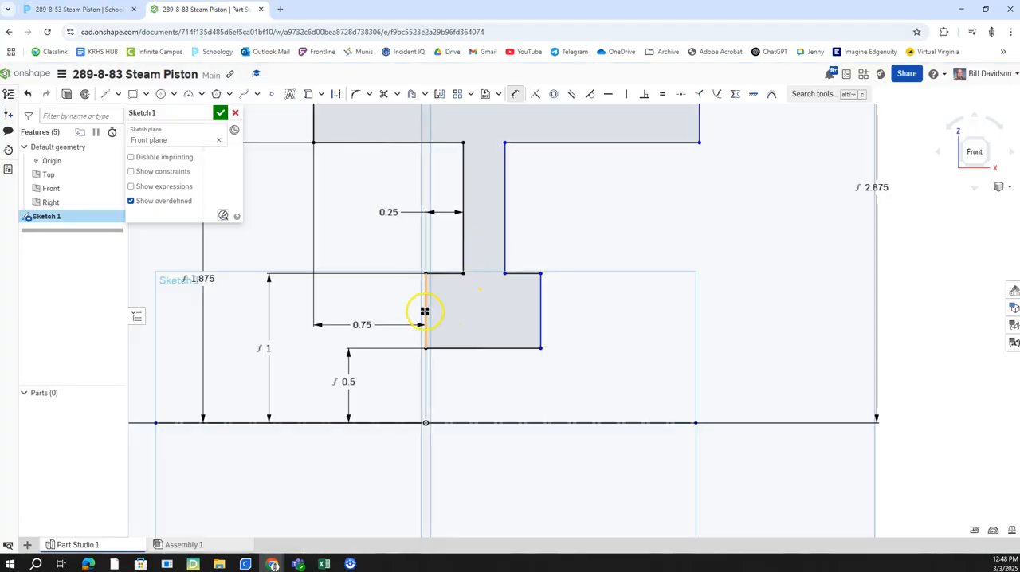
{"action": "left_click", "coordinate": [542, 308]}
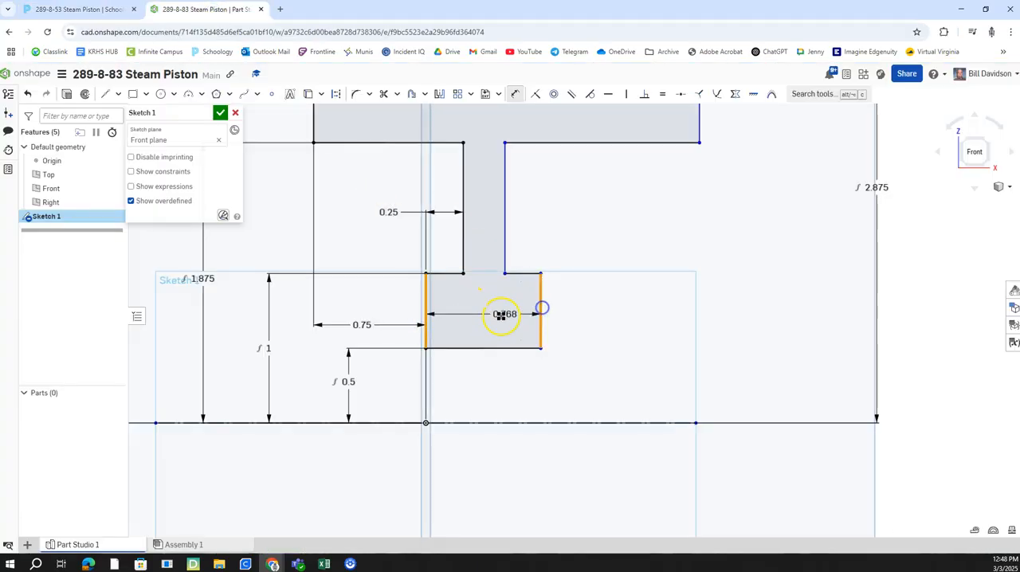
{"action": "left_click", "coordinate": [494, 319]}
{"action": "type", "text": "0.5"}
{"action": "key", "text": "Return"}
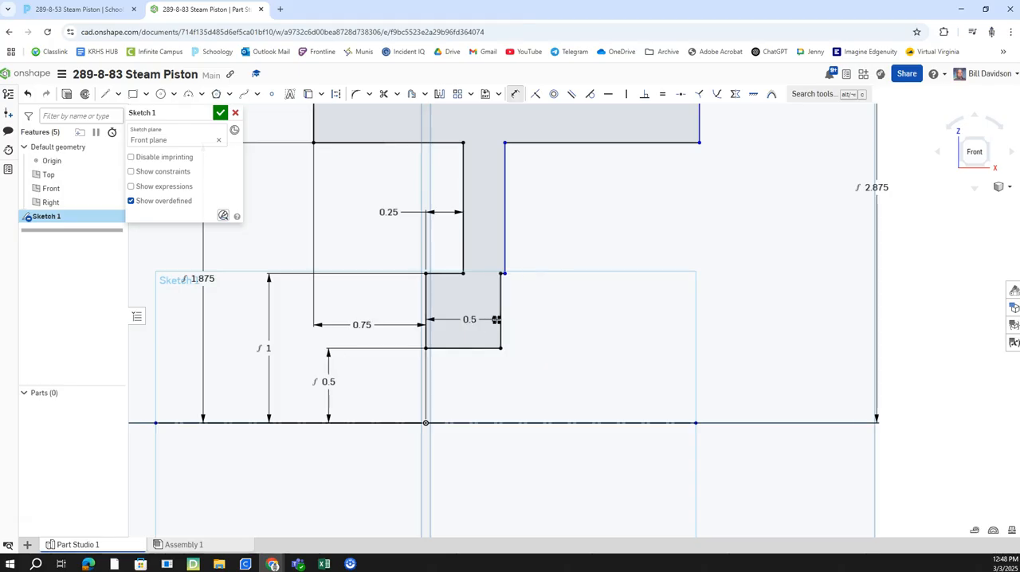
Step: Recheck the hub's width on the assignment drawing and set its dimension to 1 in
{"action": "left_click", "coordinate": [80, 8]}
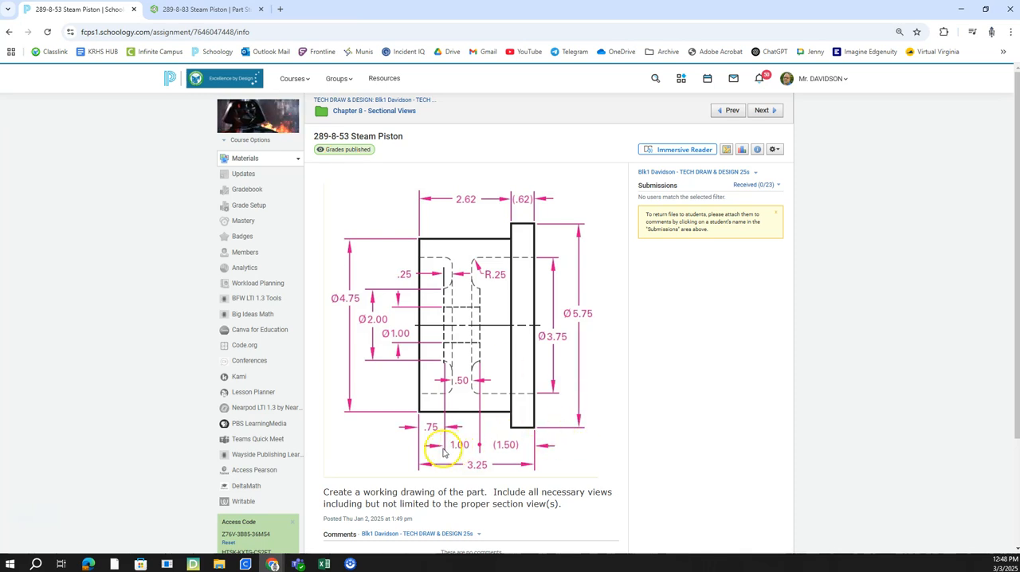
{"action": "left_click", "coordinate": [211, 10]}
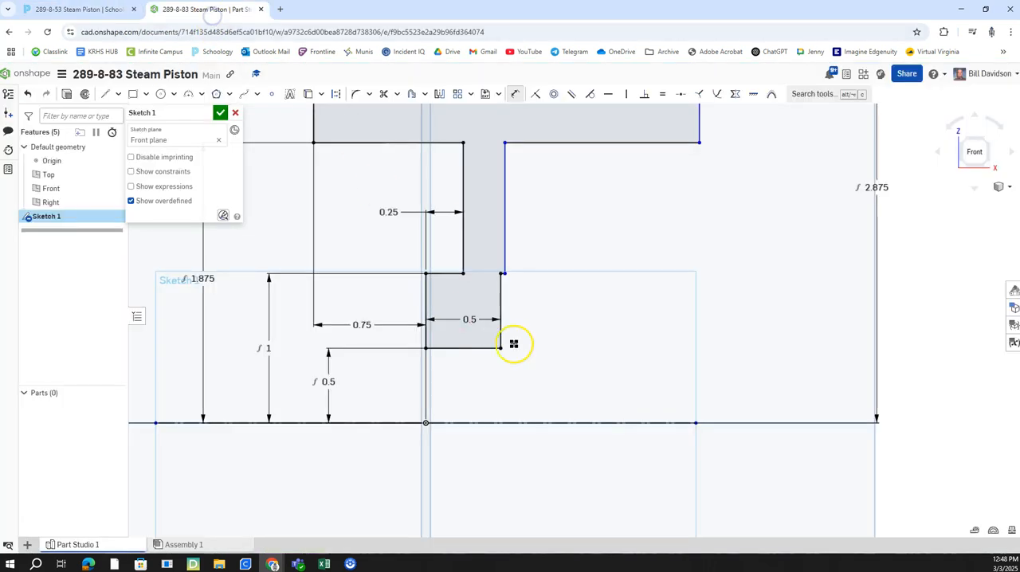
{"action": "double_click", "coordinate": [474, 322]}
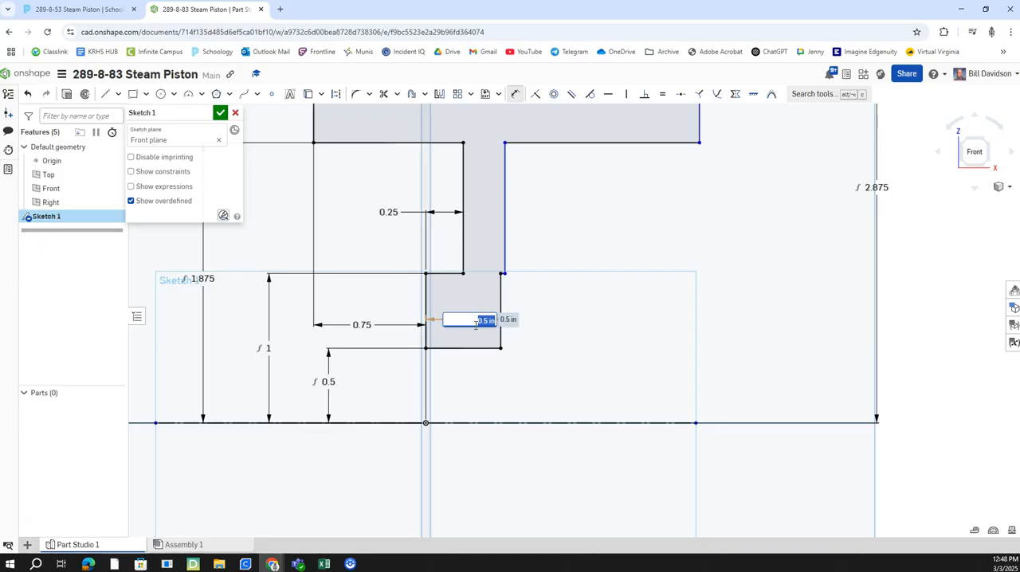
{"action": "type", "text": "1"}
{"action": "key", "text": "Return"}
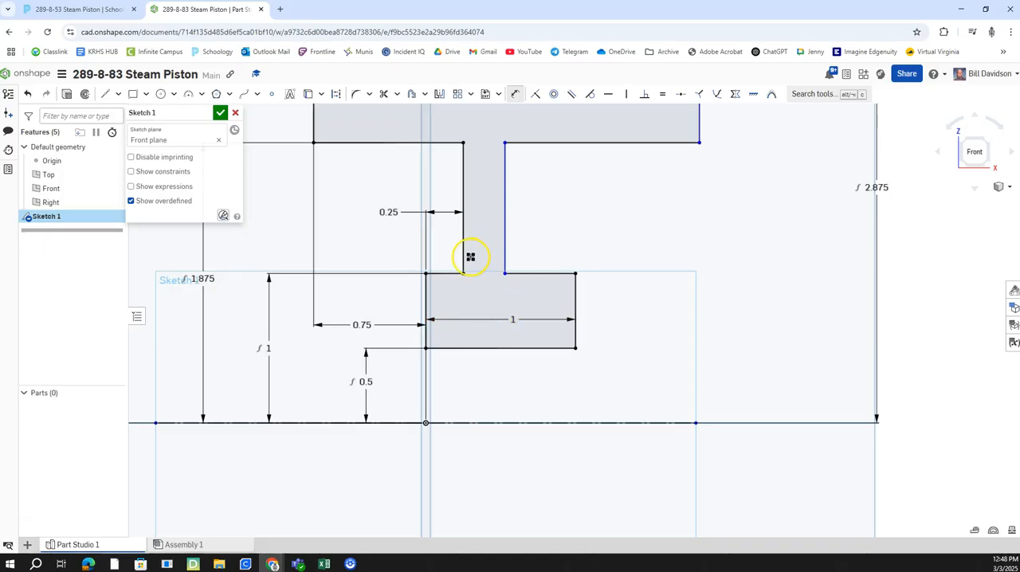
Step: Dimension the web's thickness between its two vertical edges as 0.5 in
{"action": "left_click", "coordinate": [464, 256]}
{"action": "left_click", "coordinate": [506, 251]}
{"action": "left_click", "coordinate": [488, 294]}
{"action": "key", "text": "Return"}
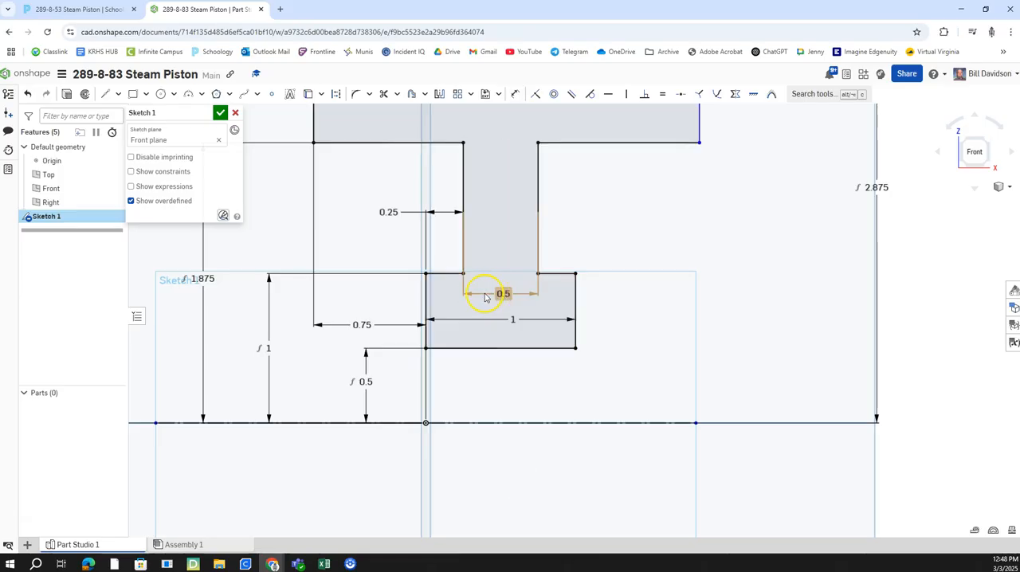
Step: Check the assignment drawing and dimension the distance from the body's left edge to the flange's left edge as 2.62 in
{"action": "scroll", "coordinate": [587, 276], "scroll_direction": "down", "scroll_amount": 4}
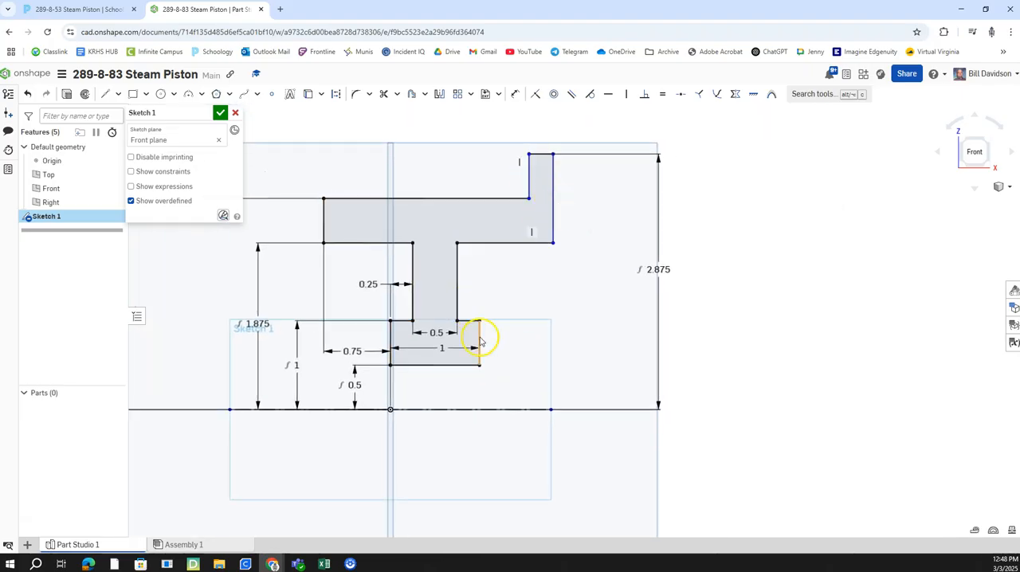
{"action": "left_click", "coordinate": [125, 9]}
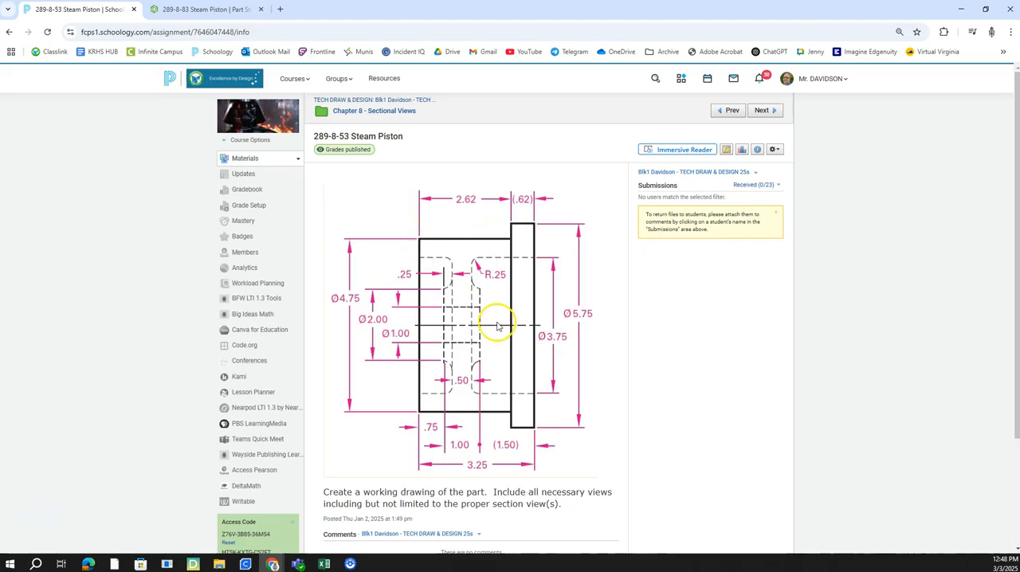
{"action": "left_click", "coordinate": [209, 9]}
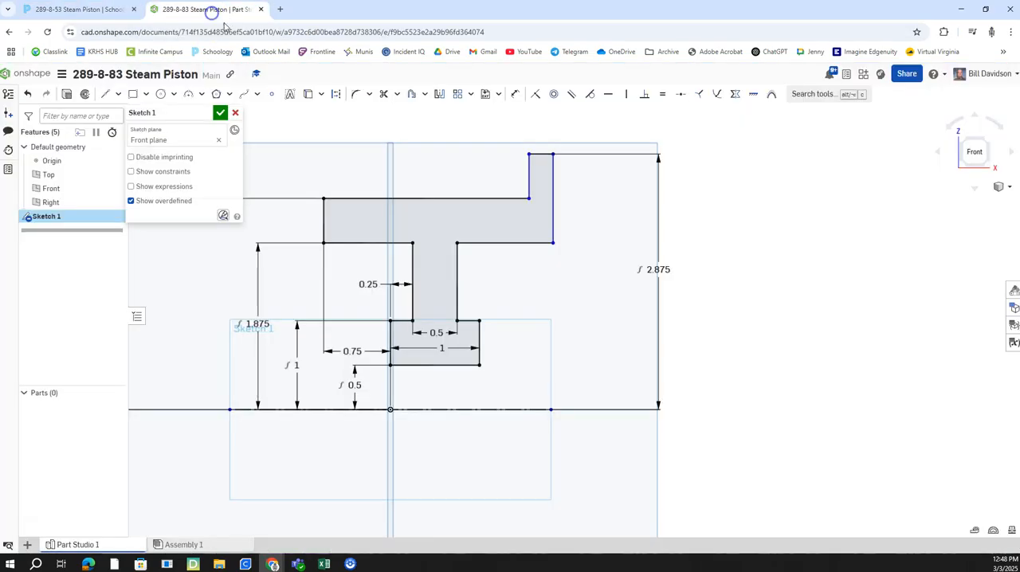
{"action": "left_click", "coordinate": [104, 9]}
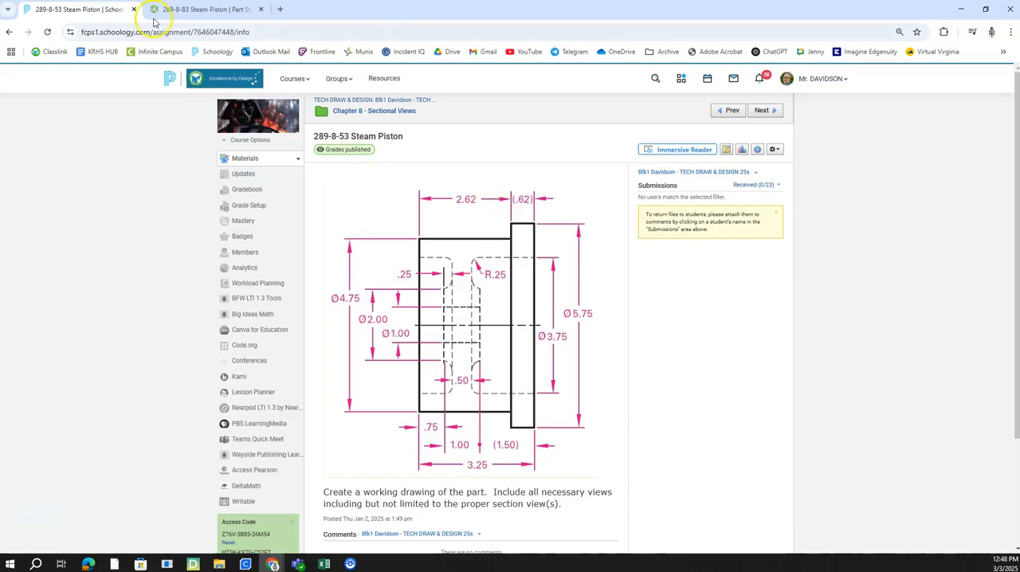
{"action": "left_click", "coordinate": [212, 10]}
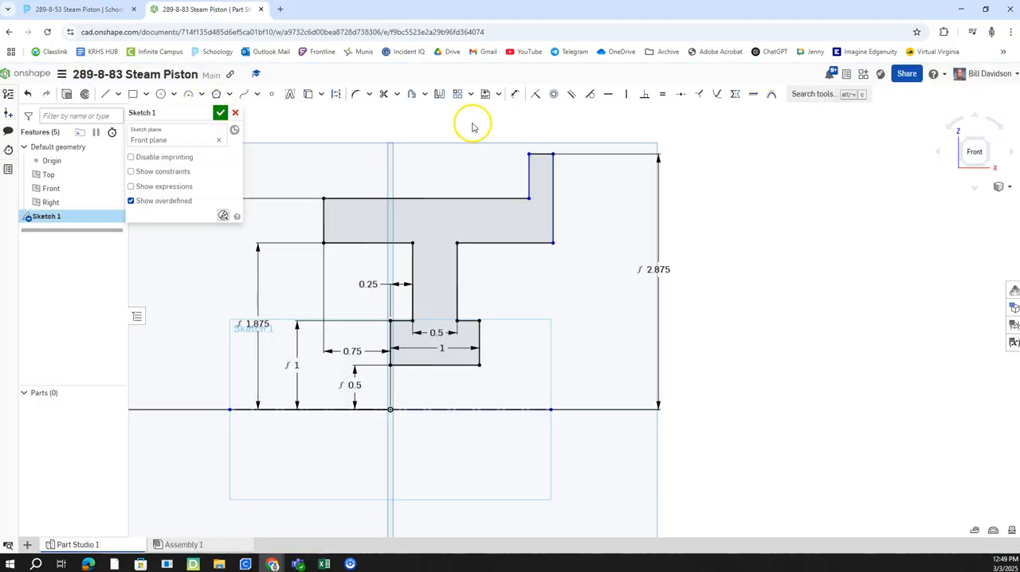
{"action": "left_click", "coordinate": [516, 94]}
{"action": "left_click", "coordinate": [325, 214]}
{"action": "left_click", "coordinate": [527, 176]}
{"action": "left_click", "coordinate": [400, 161]}
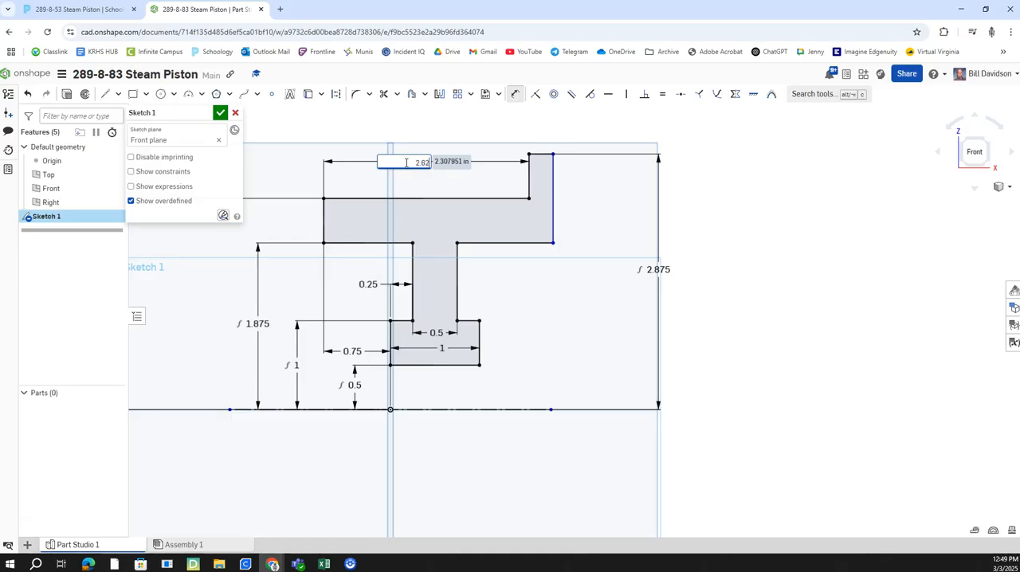
{"action": "key", "text": "Return"}
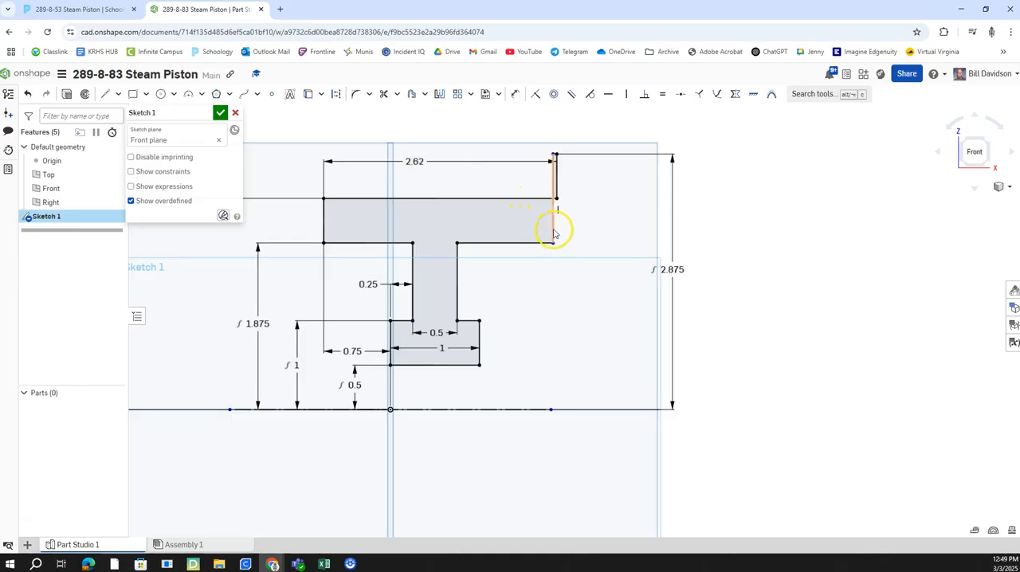
Step: Move the flange's right edge outward past its left edge and dimension the piston's overall length as 3.25 in
{"action": "left_click_drag", "start_coordinate": [556, 233], "coordinate": [590, 231]}
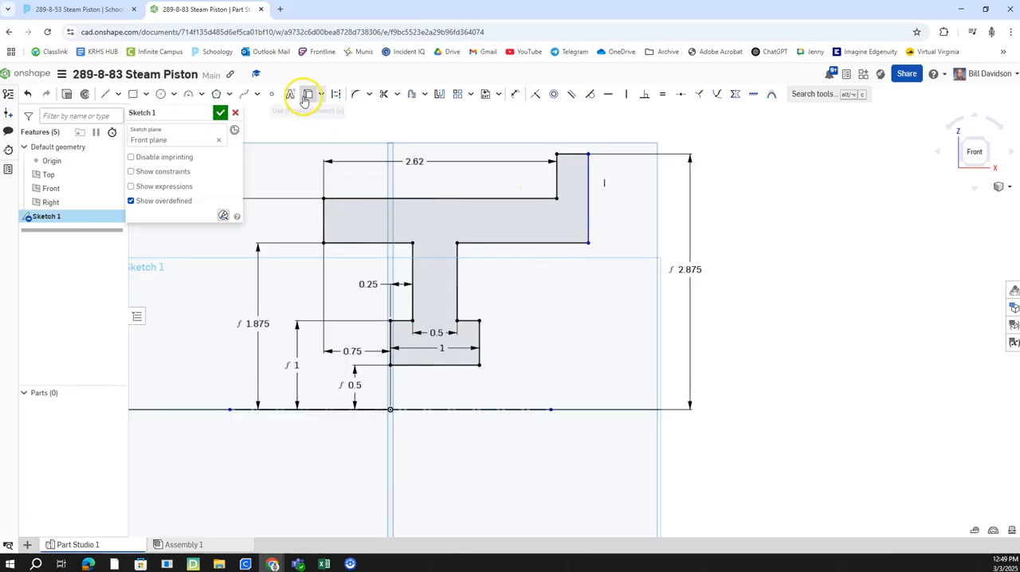
{"action": "left_click", "coordinate": [516, 94]}
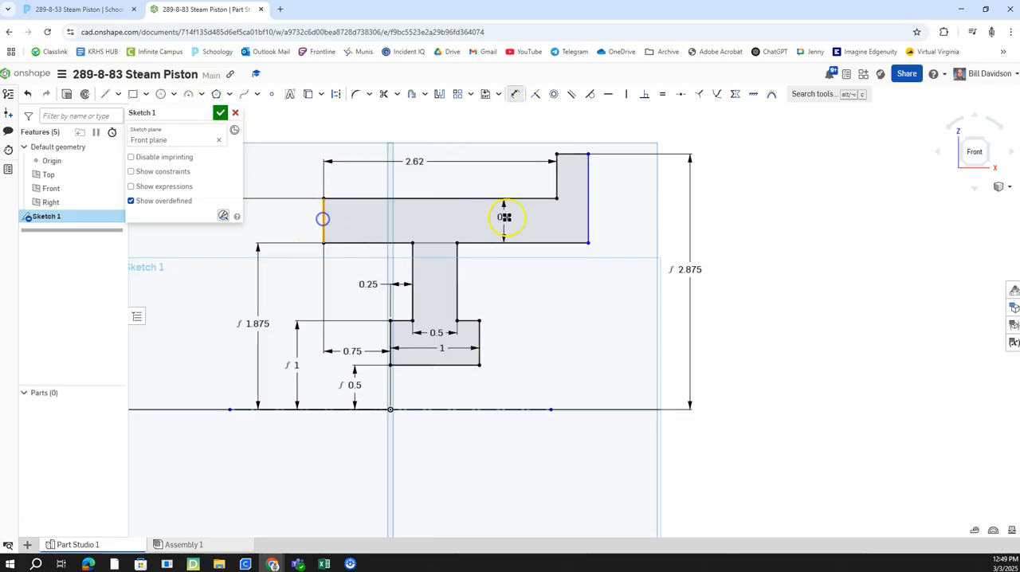
{"action": "left_click", "coordinate": [589, 213]}
{"action": "right_click_drag", "start_coordinate": [587, 214], "coordinate": [586, 287]}
{"action": "left_click", "coordinate": [473, 184]}
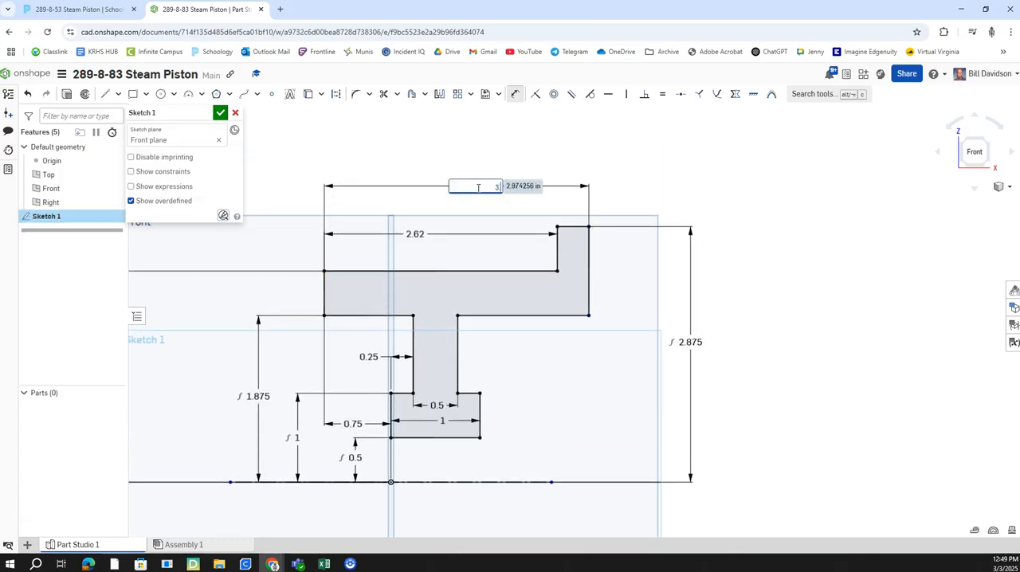
{"action": "key", "text": "Return"}
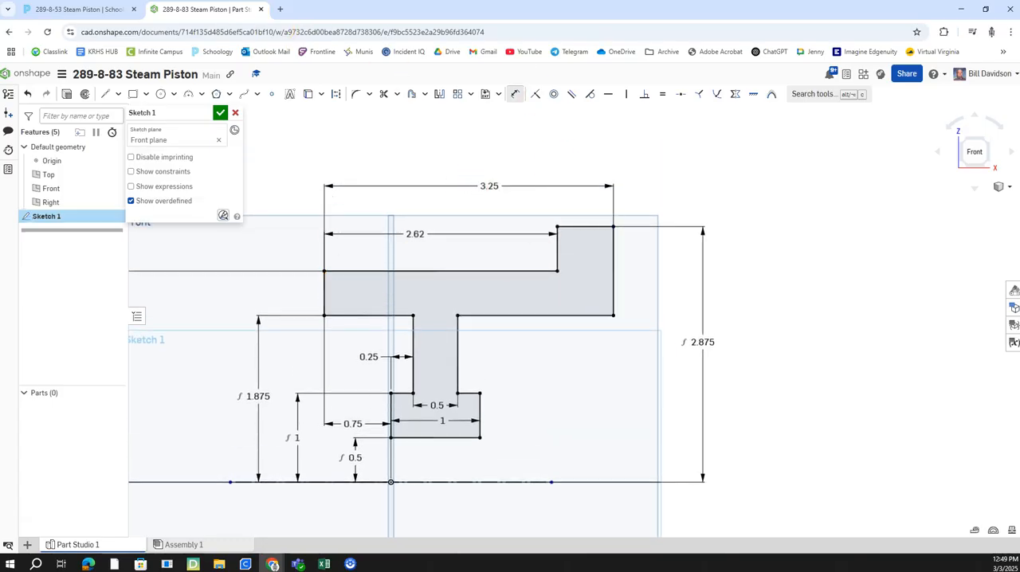
Step: Compare the dimensioned half-section profile with the assignment drawing
{"action": "left_click", "coordinate": [111, 11]}
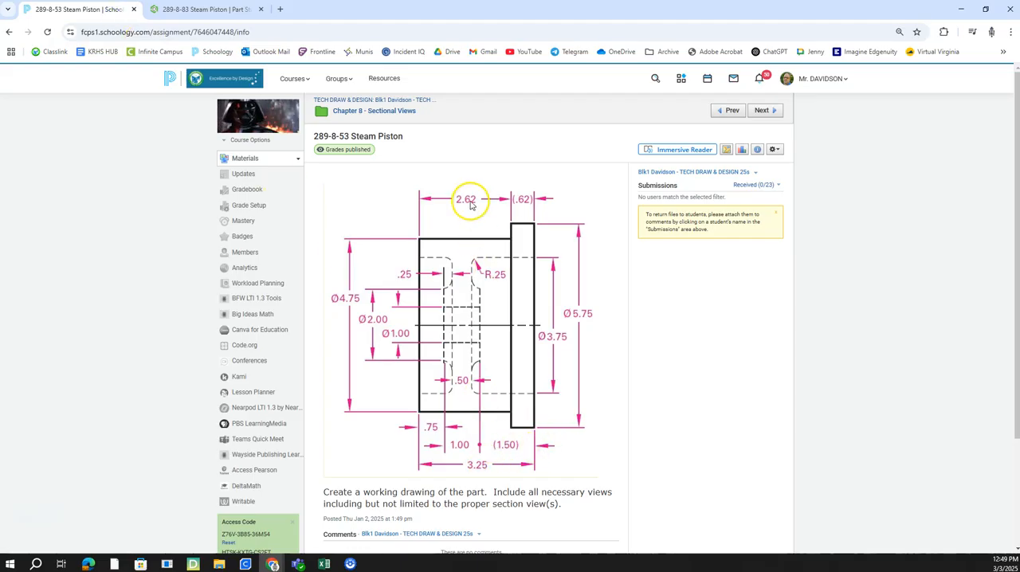
{"action": "left_click", "coordinate": [190, 9]}
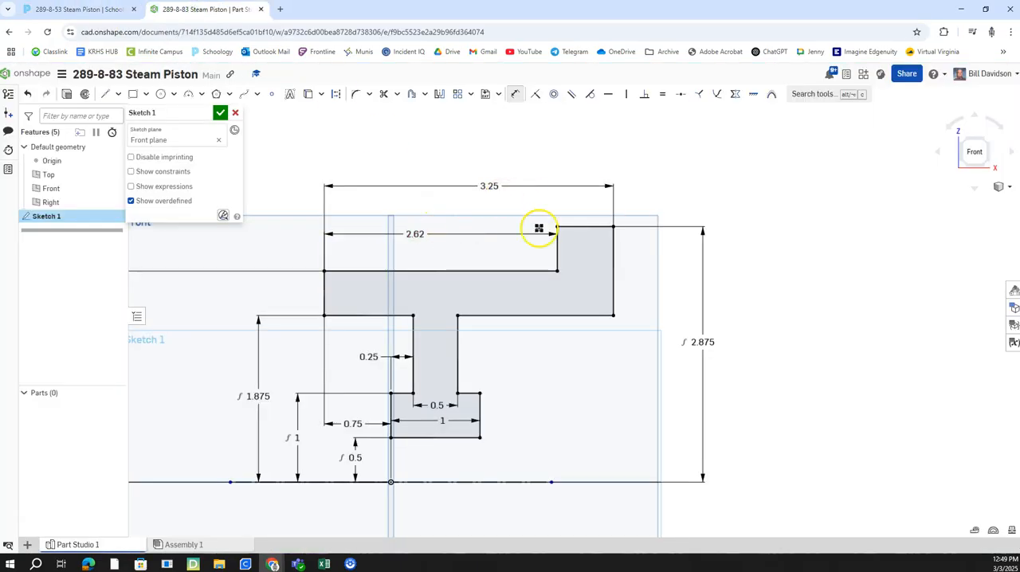
{"action": "middle_click_drag", "start_coordinate": [651, 336], "coordinate": [647, 335]}
{"action": "middle_click_drag", "start_coordinate": [432, 267], "coordinate": [478, 224]}
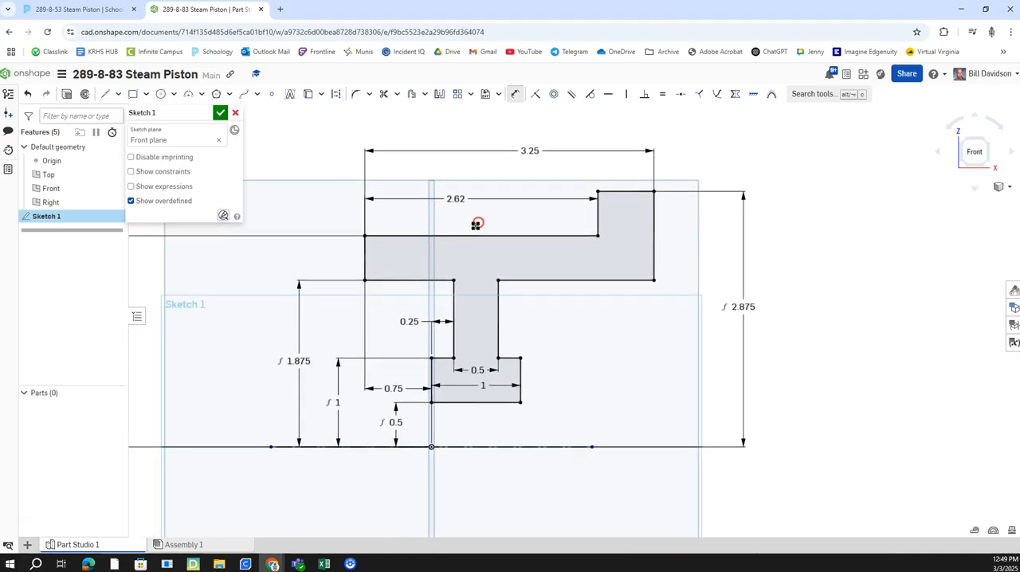
Step: Finish the sketch and revolve the half-section profile a full turn about the horizontal centerline as a new solid
{"action": "left_click", "coordinate": [221, 114]}
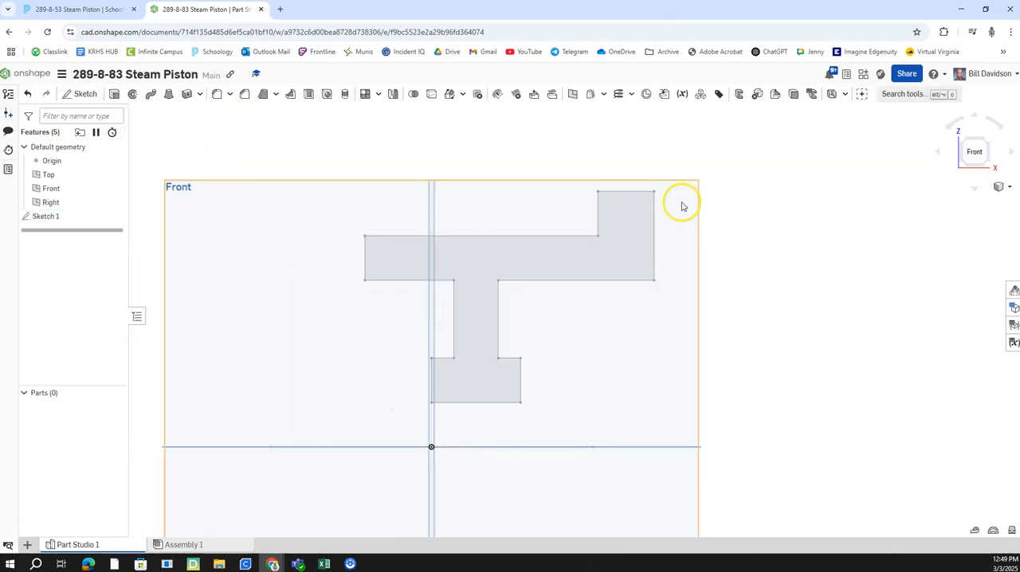
{"action": "left_click", "coordinate": [132, 94]}
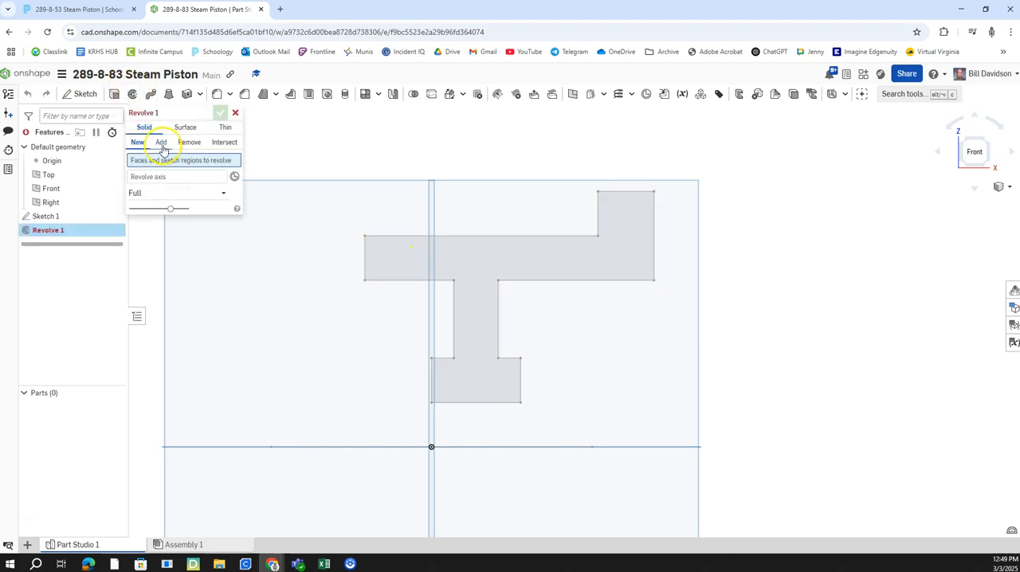
{"action": "left_click", "coordinate": [475, 266]}
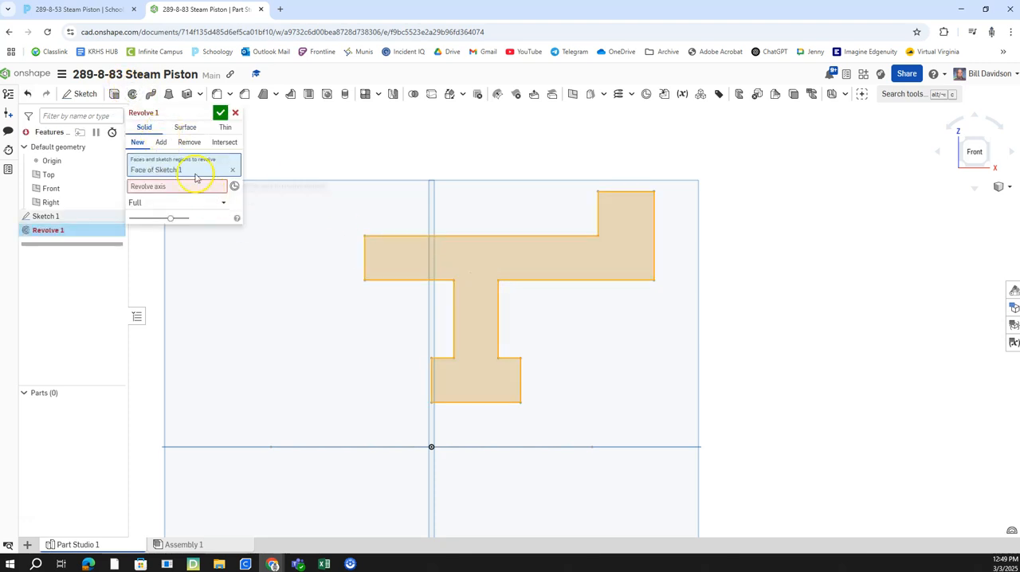
{"action": "left_click", "coordinate": [170, 187]}
{"action": "left_click", "coordinate": [379, 447]}
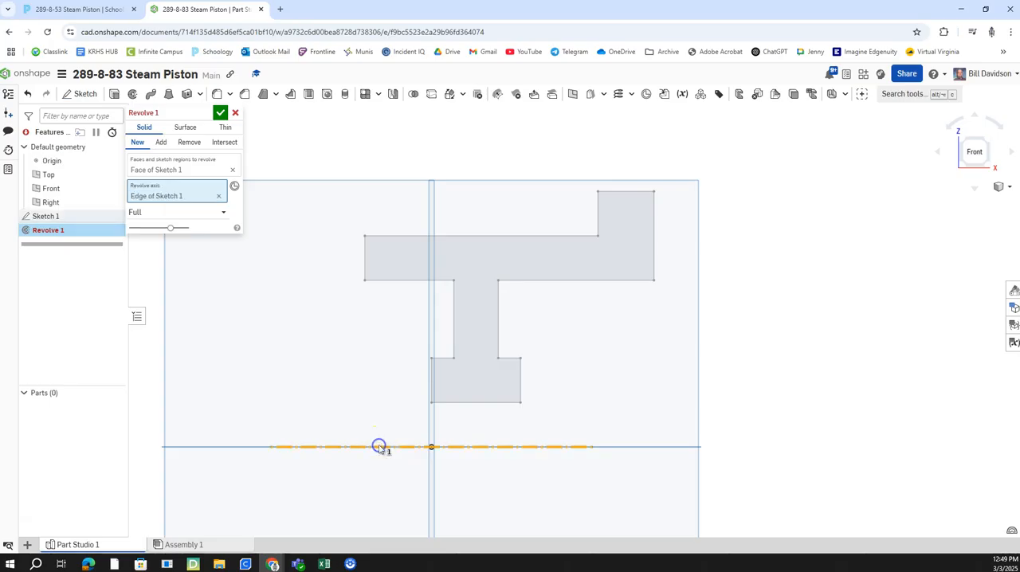
{"action": "left_click", "coordinate": [220, 112]}
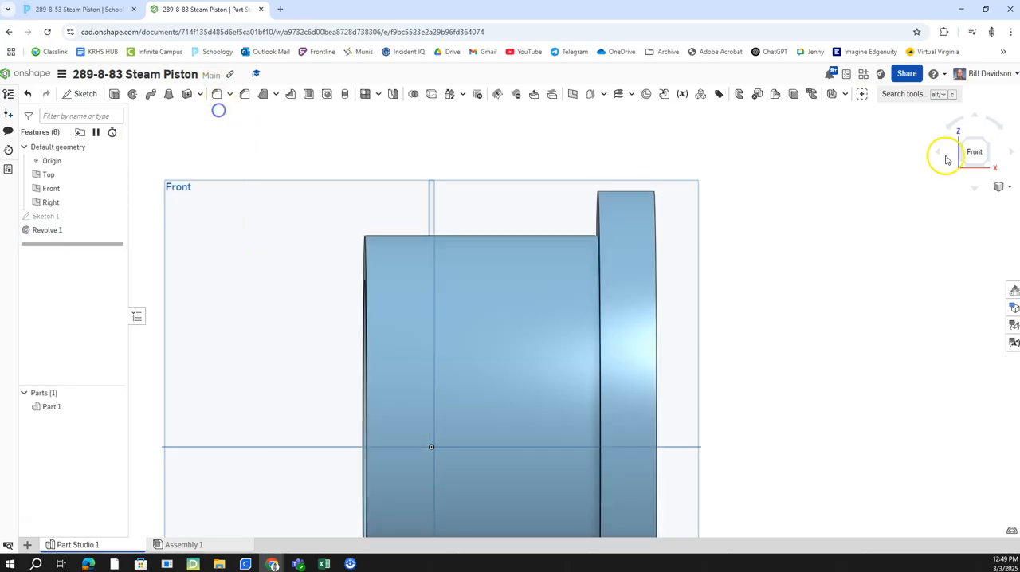
Step: Inspect the revolved piston from both ends and check the fillet radius on the assignment drawing
{"action": "left_click", "coordinate": [967, 144]}
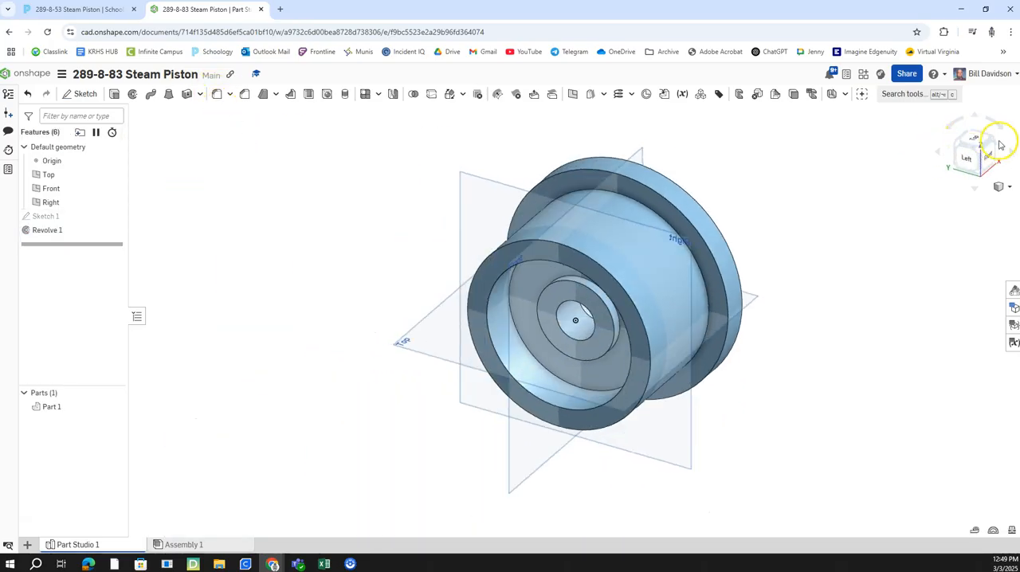
{"action": "left_click", "coordinate": [996, 144]}
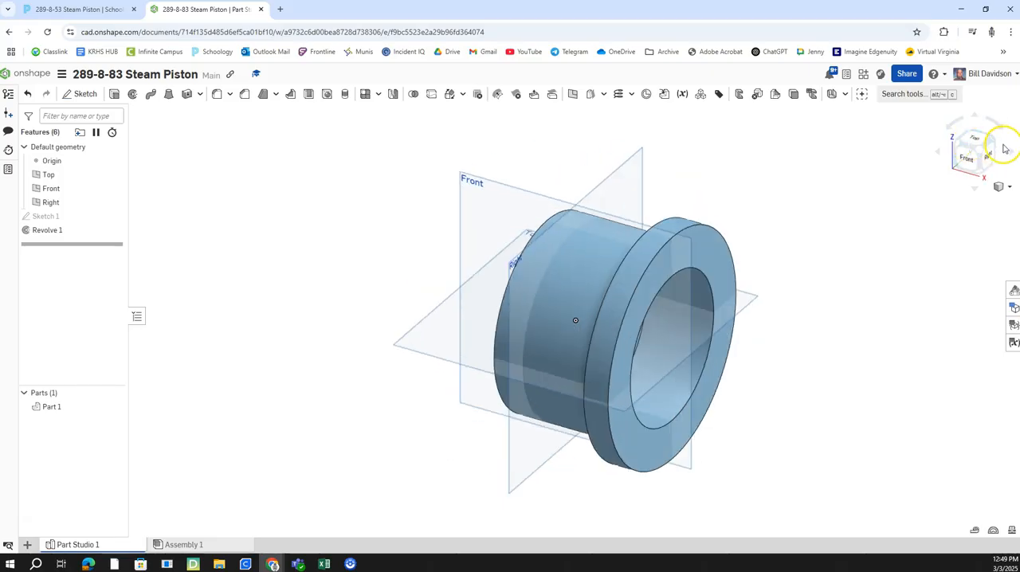
{"action": "left_click", "coordinate": [986, 157]}
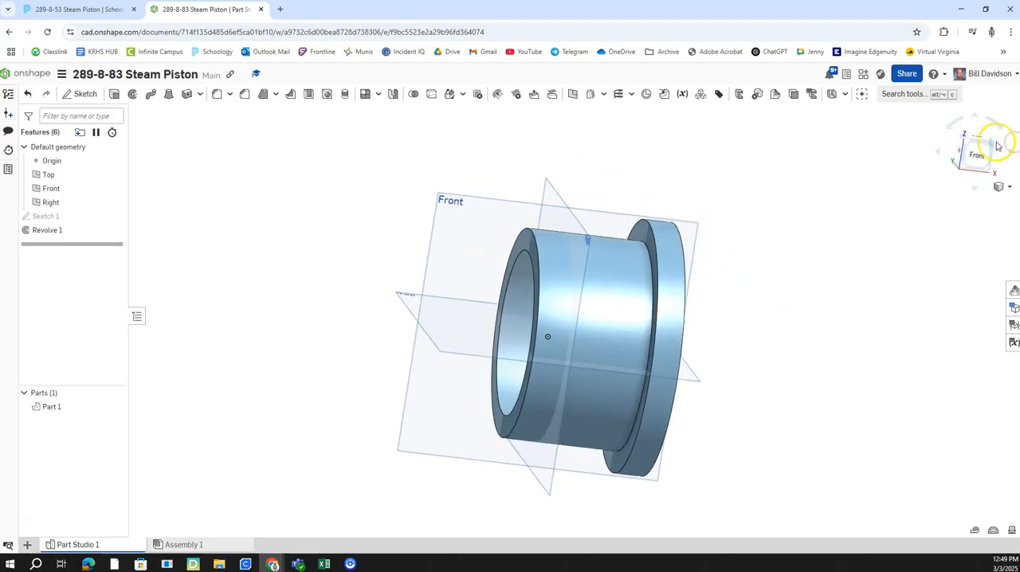
{"action": "left_click", "coordinate": [970, 144]}
{"action": "scroll", "coordinate": [627, 284], "scroll_direction": "up", "scroll_amount": 5}
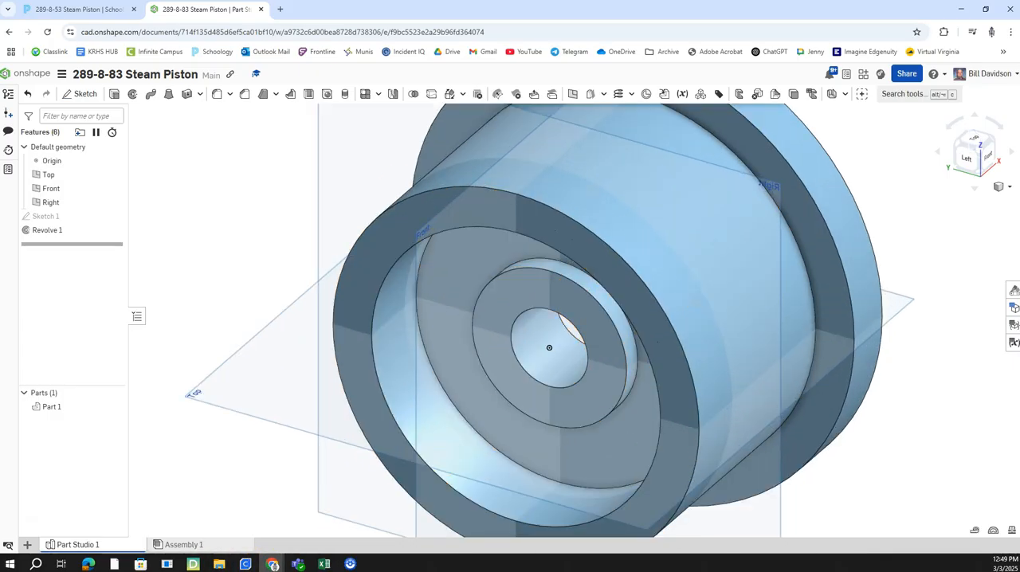
{"action": "left_click", "coordinate": [103, 11]}
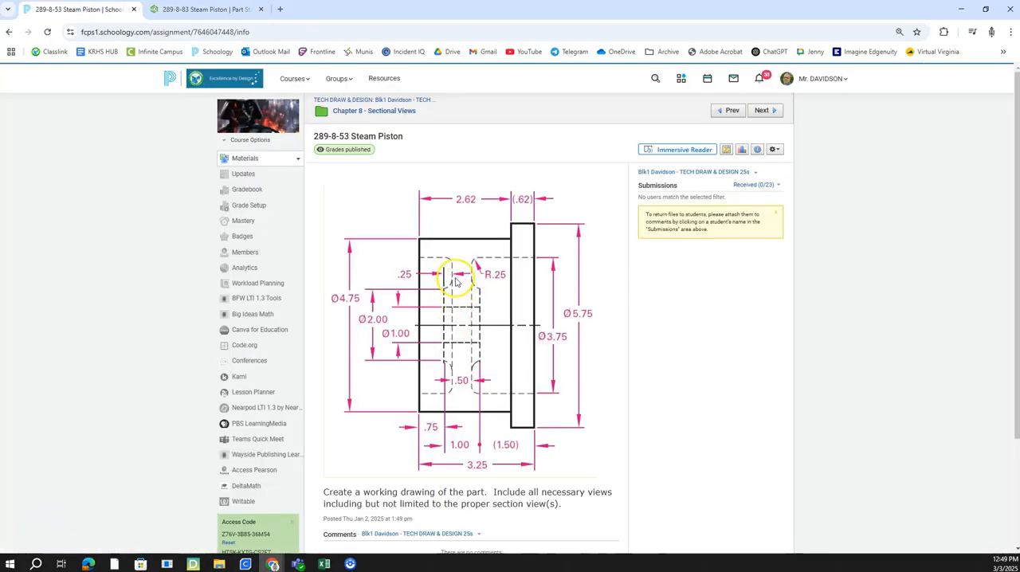
{"action": "left_click", "coordinate": [226, 12]}
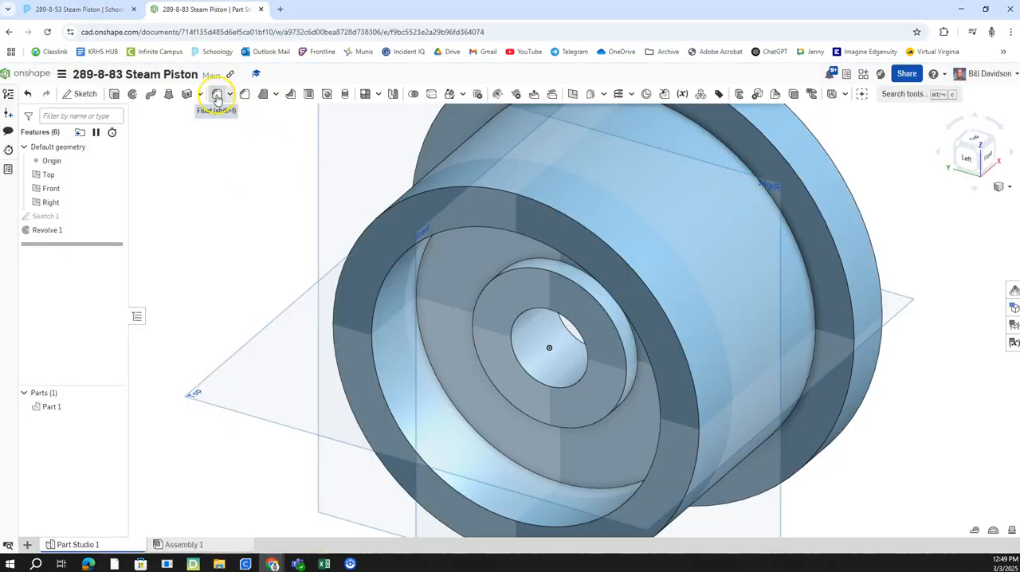
Step: Fillet the four circular edges where the web meets the hub and the outer wall, on both sides, with a 0.25 in radius
{"action": "left_click", "coordinate": [216, 96]}
{"action": "left_click", "coordinate": [213, 207]}
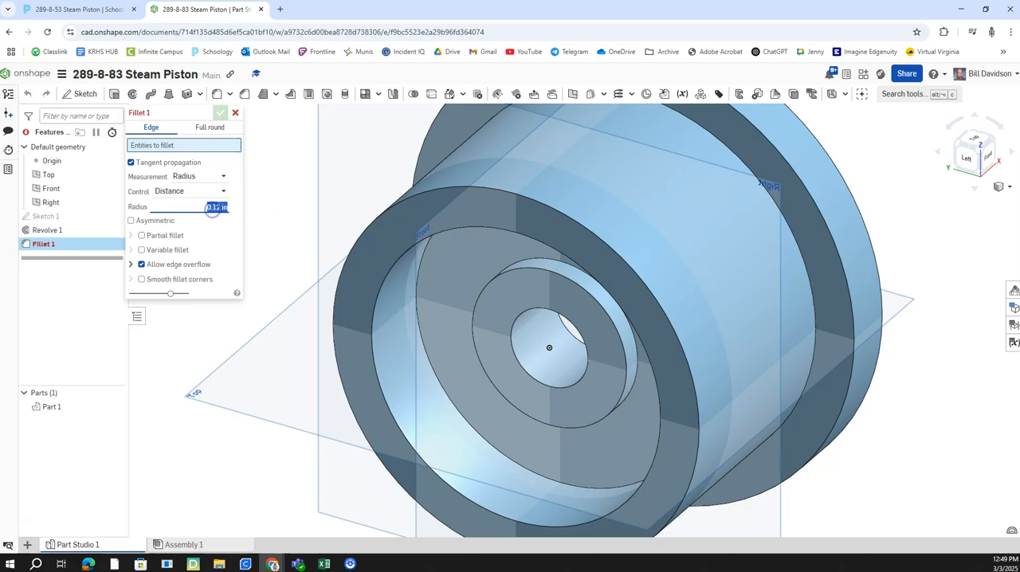
{"action": "left_click", "coordinate": [533, 258]}
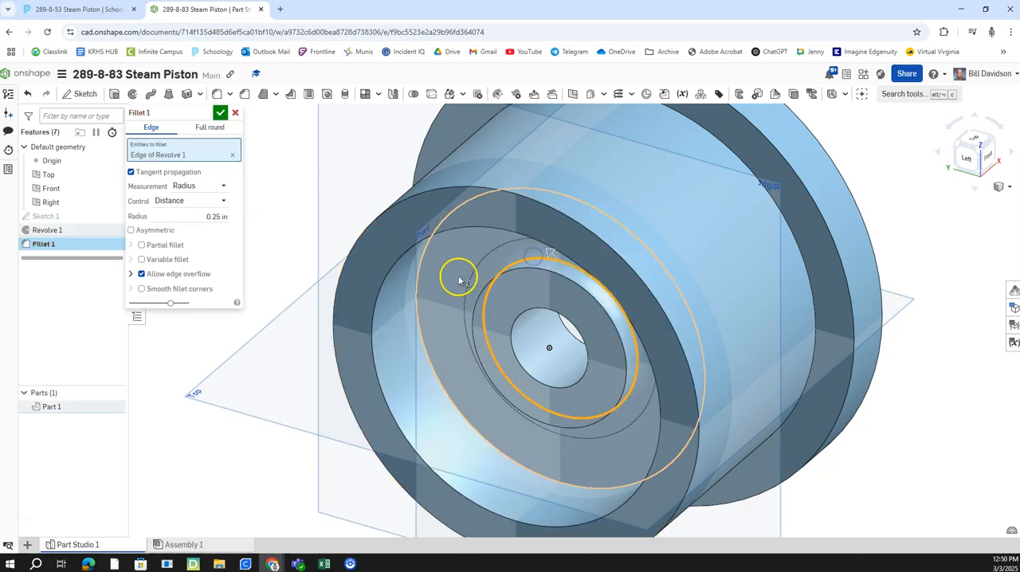
{"action": "left_click", "coordinate": [418, 326]}
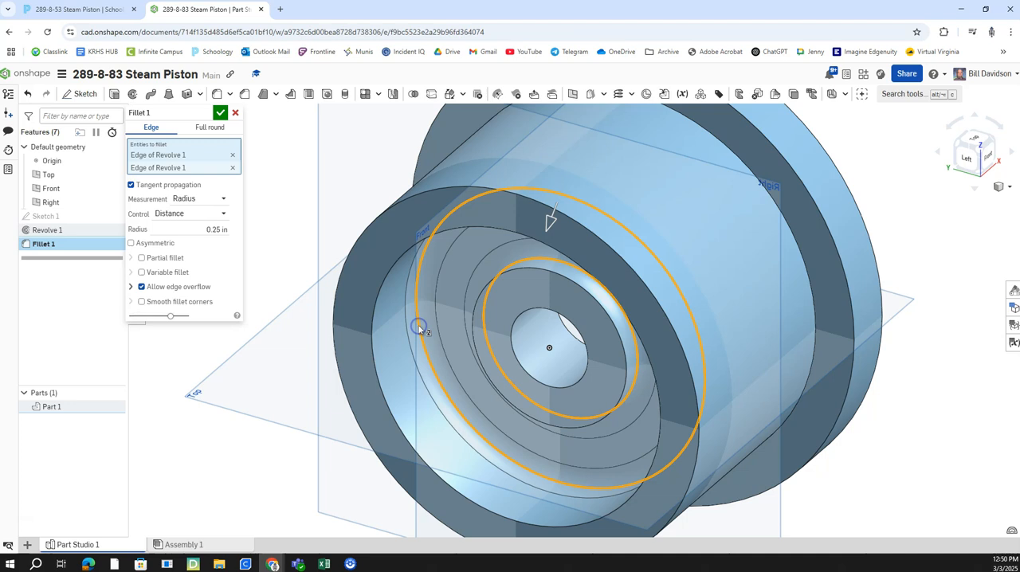
{"action": "left_click", "coordinate": [994, 145]}
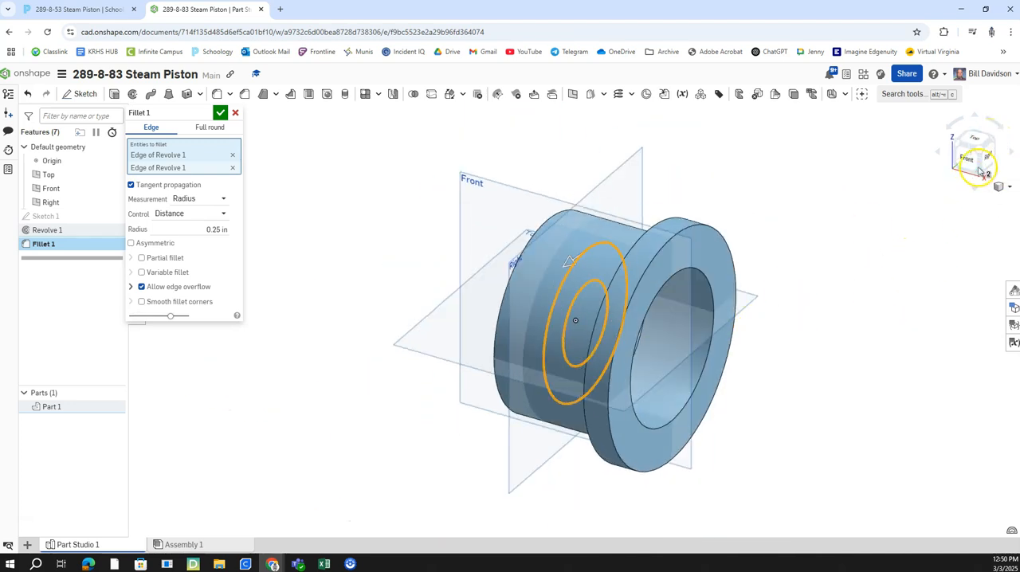
{"action": "left_click", "coordinate": [980, 171]}
{"action": "scroll", "coordinate": [599, 296], "scroll_direction": "up", "scroll_amount": 3}
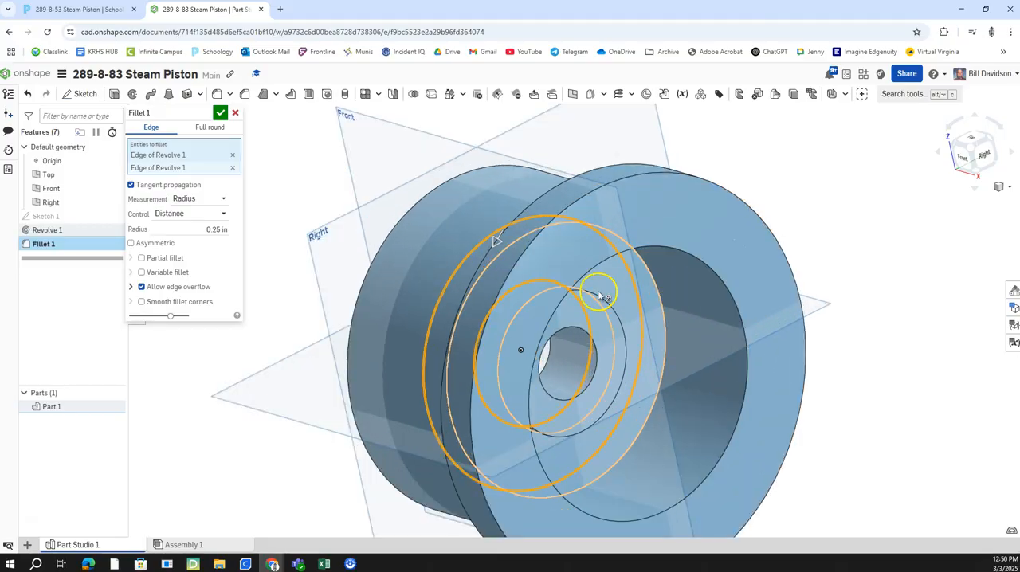
{"action": "scroll", "coordinate": [600, 297], "scroll_direction": "up", "scroll_amount": 2}
{"action": "left_click", "coordinate": [966, 176]}
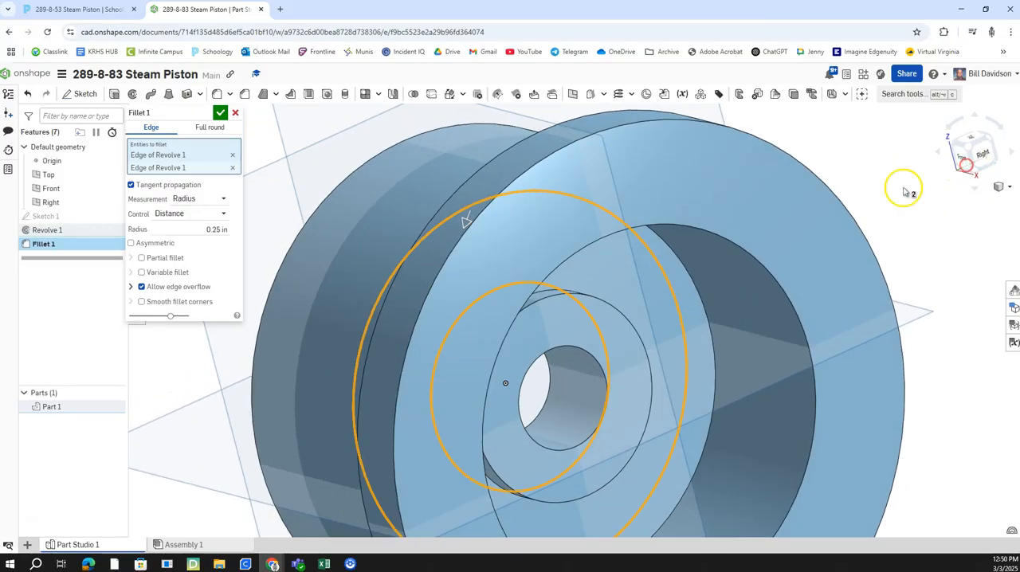
{"action": "left_click", "coordinate": [543, 292]}
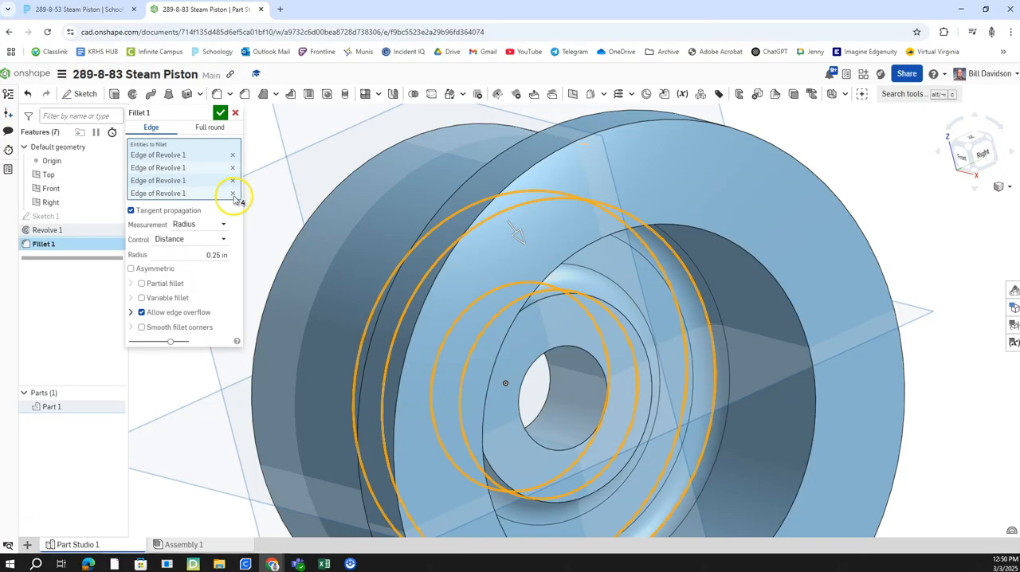
{"action": "left_click", "coordinate": [221, 112]}
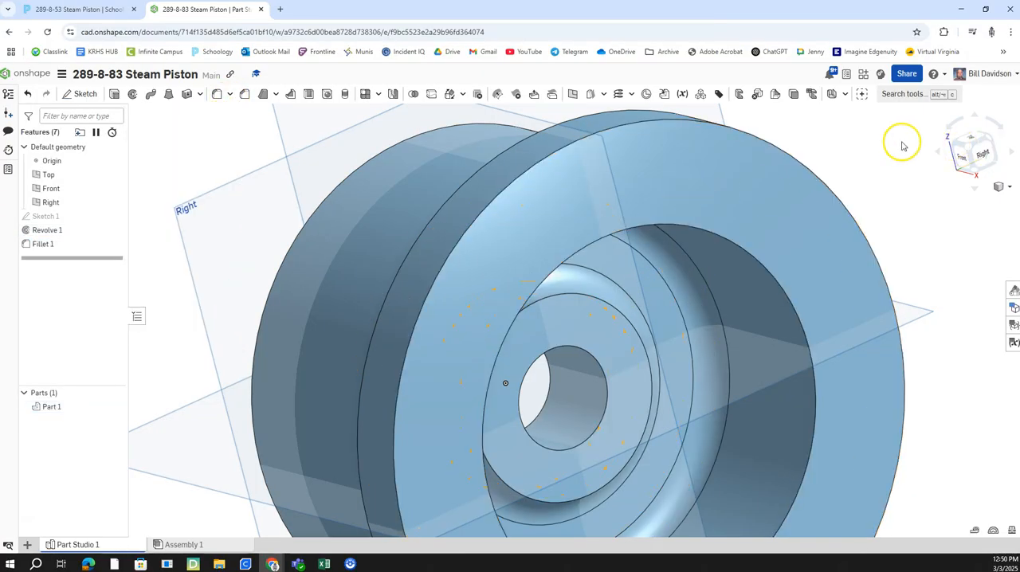
Step: Compare the piston with the assignment drawing and hide the Top, Front and Right planes
{"action": "left_click", "coordinate": [124, 11]}
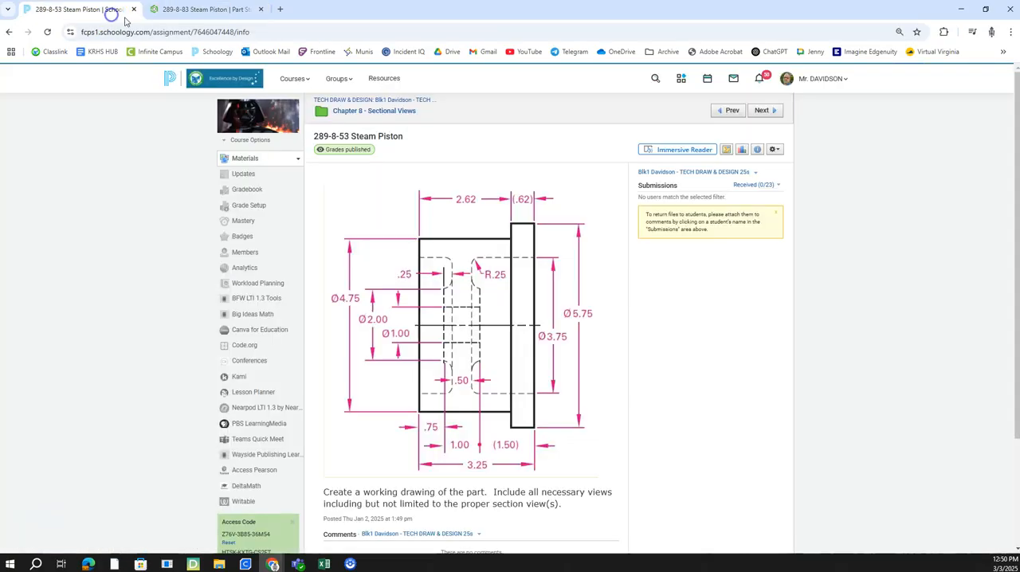
{"action": "left_click", "coordinate": [212, 13]}
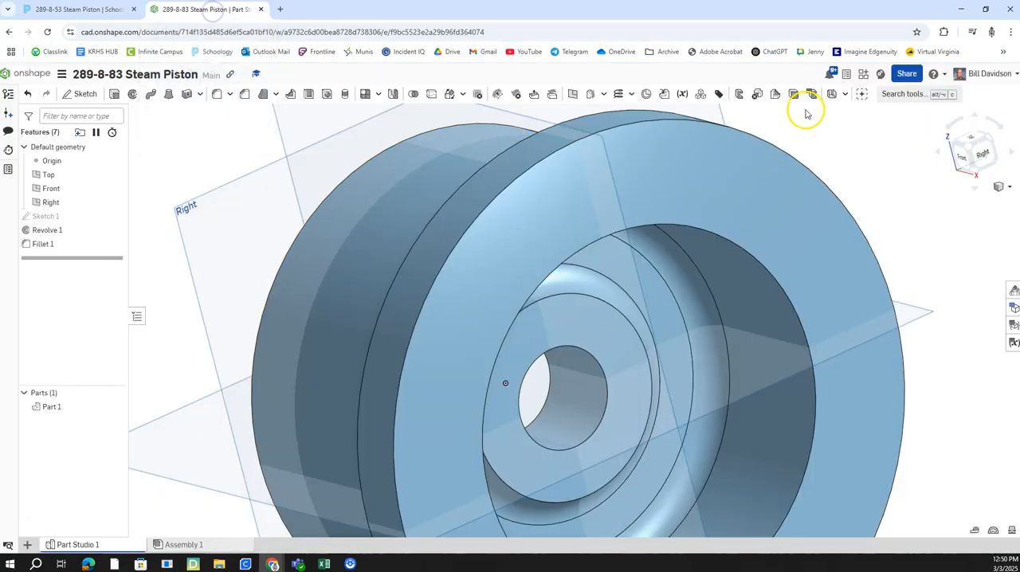
{"action": "left_click", "coordinate": [968, 150]}
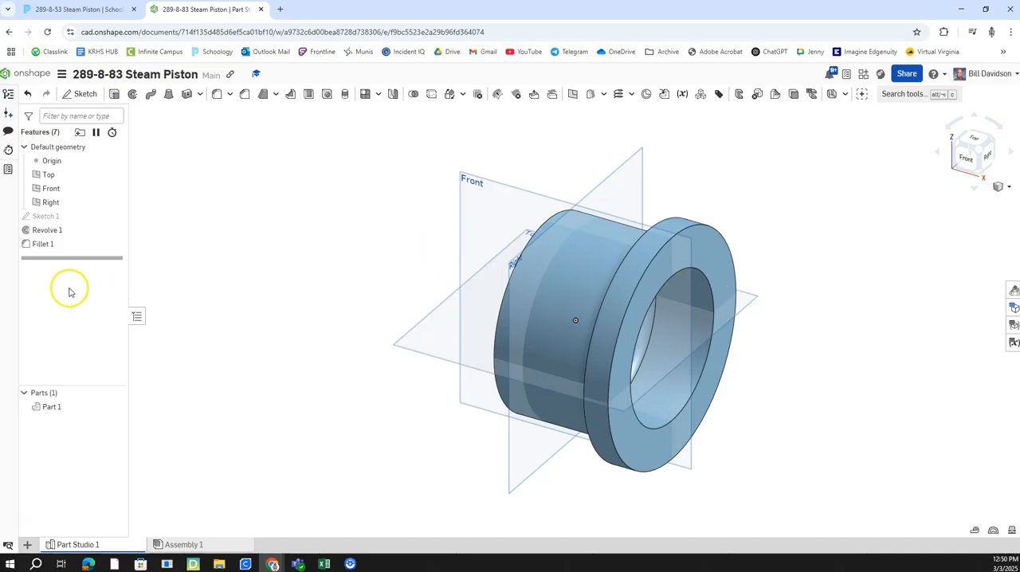
{"action": "left_click", "coordinate": [108, 202]}
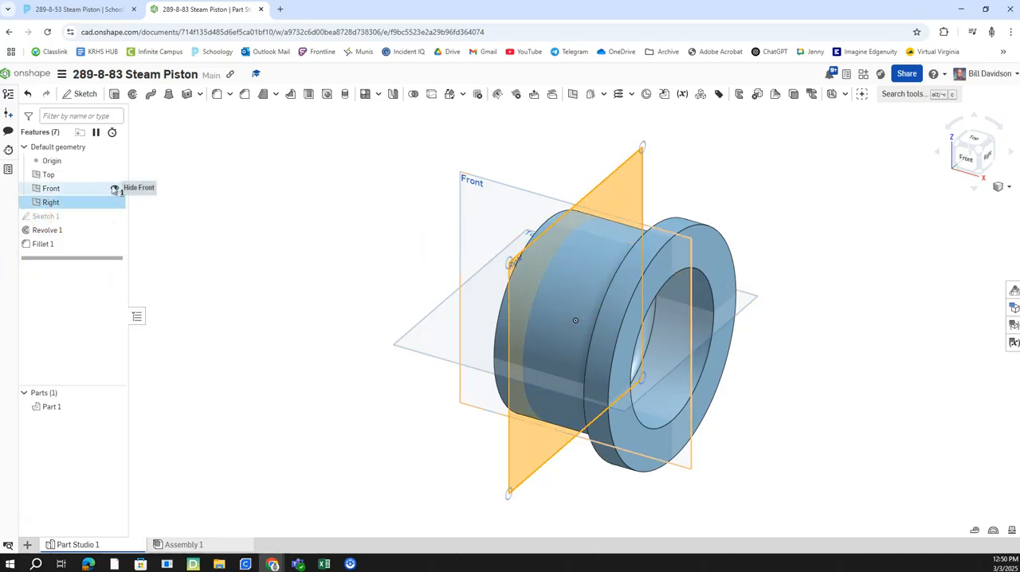
{"action": "left_click", "coordinate": [115, 189]}
{"action": "left_click", "coordinate": [114, 173]}
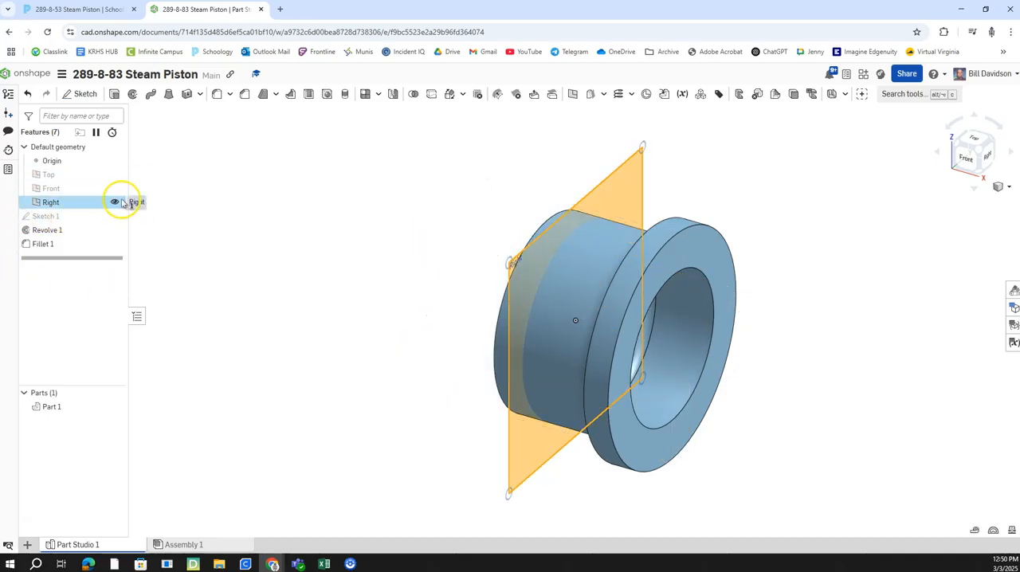
{"action": "left_click", "coordinate": [115, 203]}
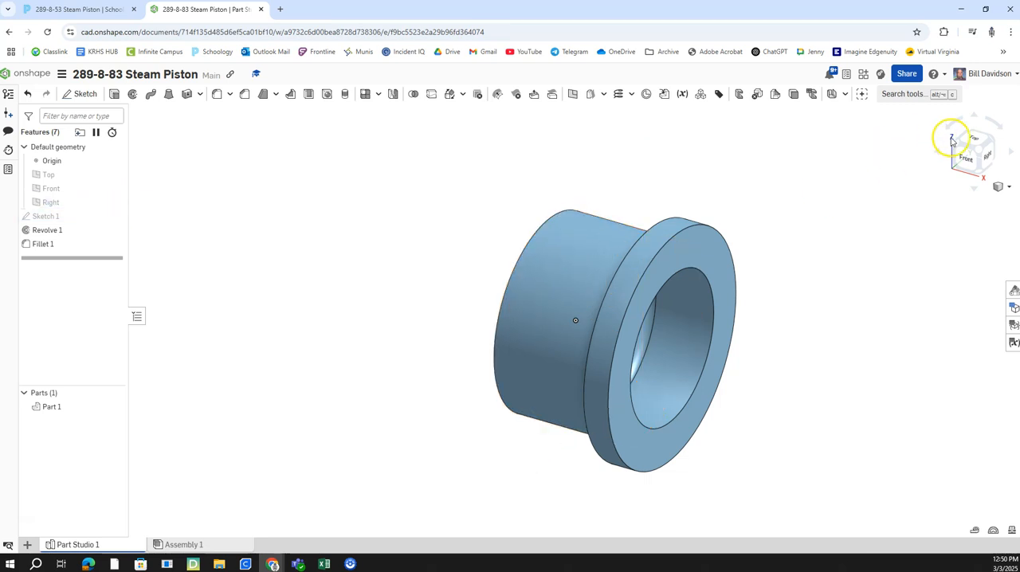
Step: Create a drawing of Part 1 from the ANSI_B_INCH.dwt template with no views
{"action": "left_click_drag", "start_coordinate": [957, 144], "coordinate": [992, 149]}
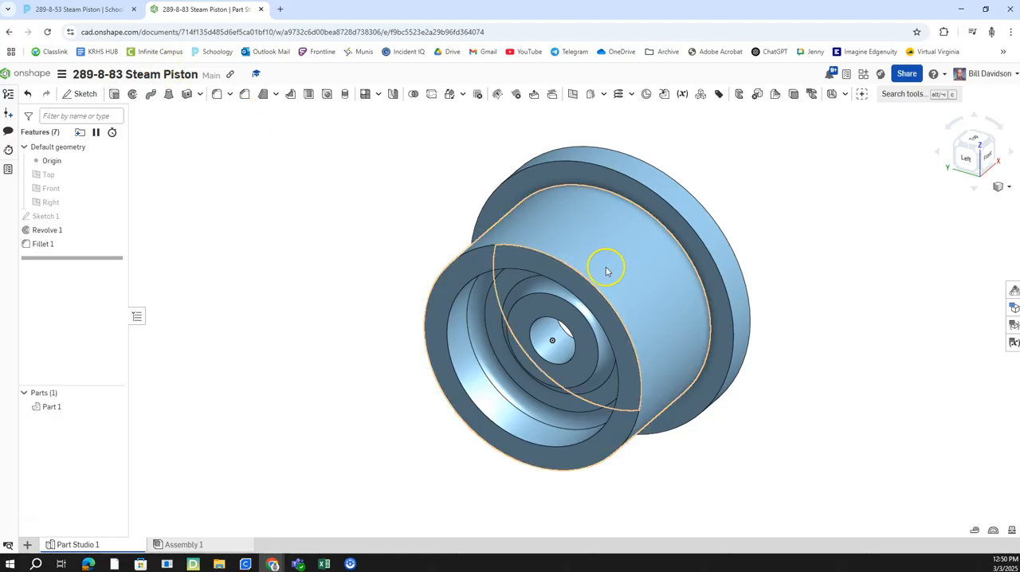
{"action": "right_click", "coordinate": [628, 257]}
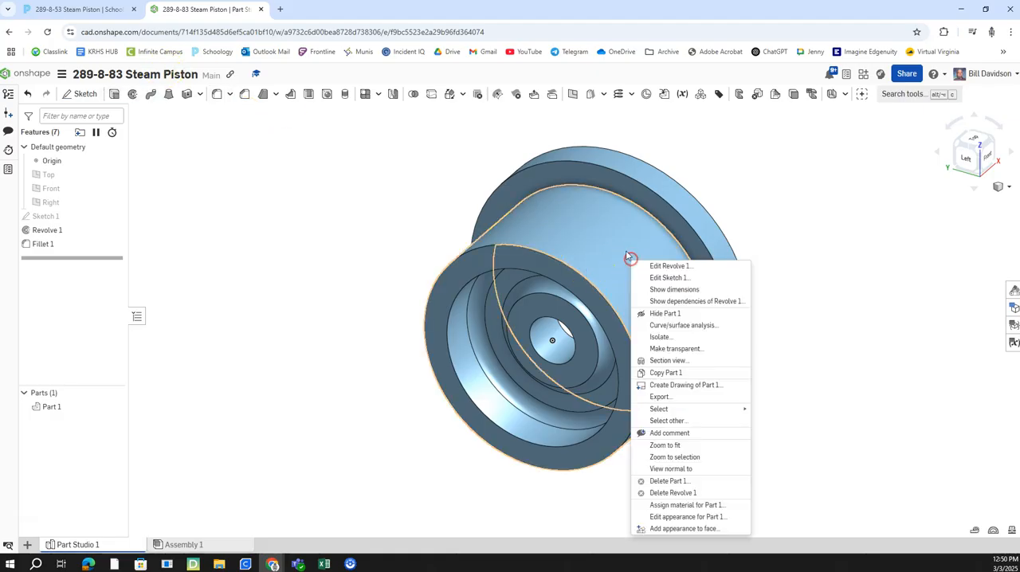
{"action": "left_click", "coordinate": [676, 386]}
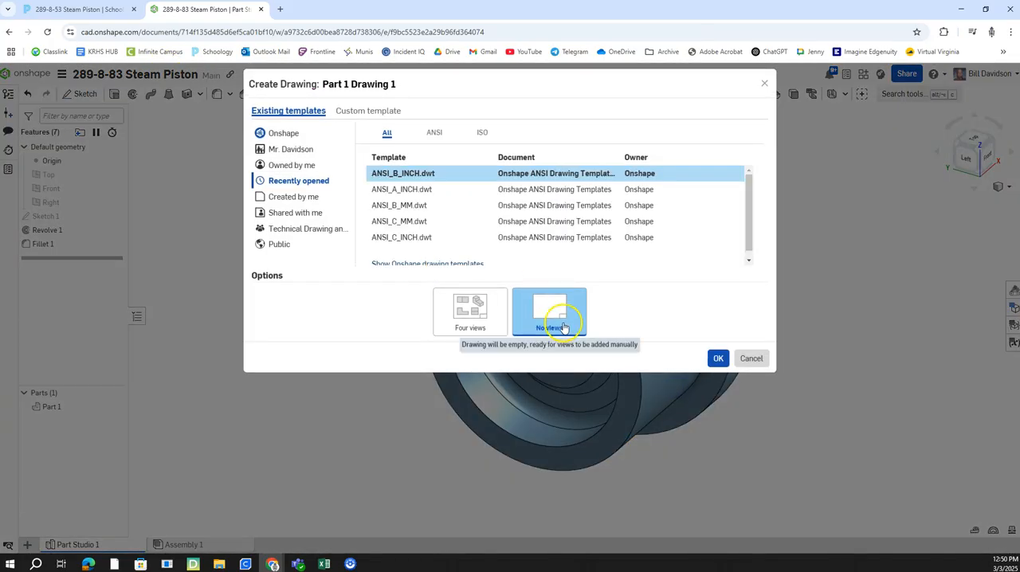
{"action": "left_click", "coordinate": [719, 358]}
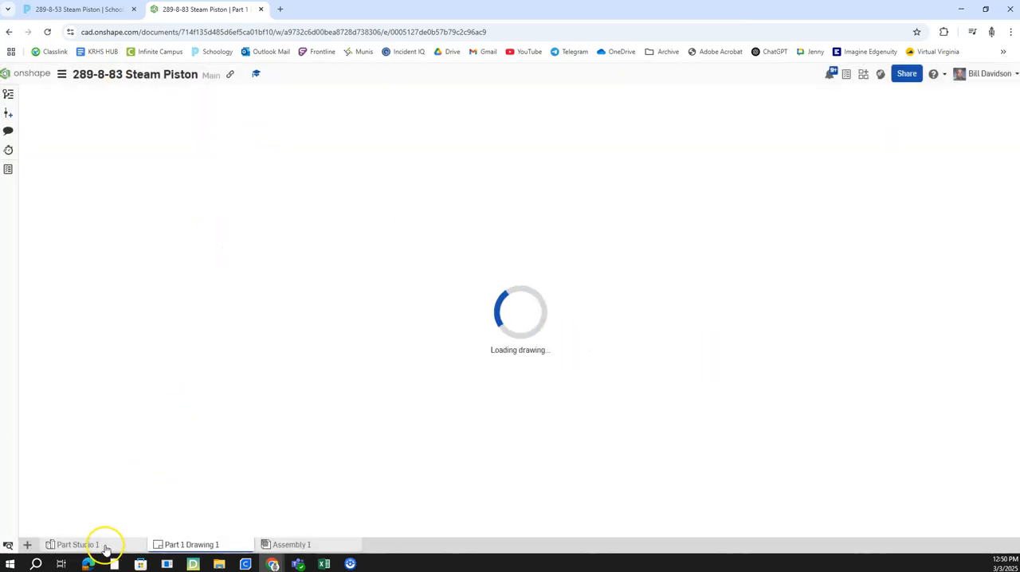
Step: Insert the part's Left view at 1:2 scale on the sheet's left half and project a side view to its right
{"action": "mouse_move", "coordinate": [106, 544]}
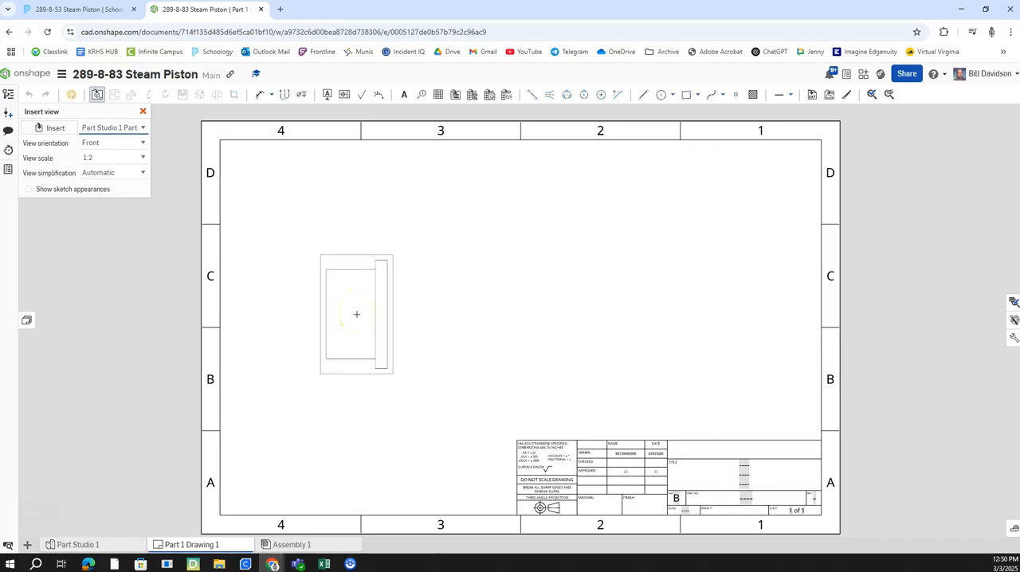
{"action": "left_click", "coordinate": [142, 144]}
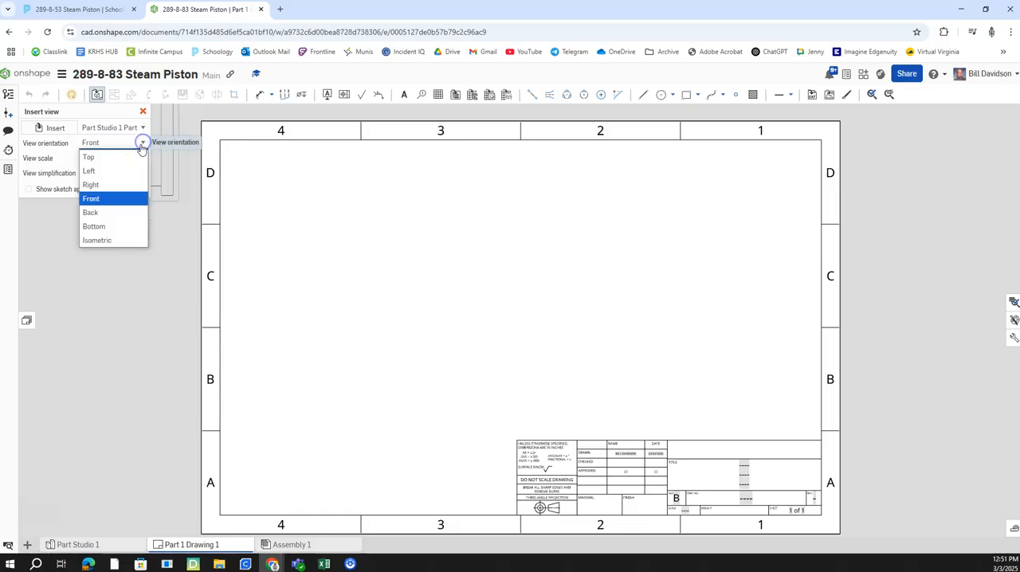
{"action": "left_click", "coordinate": [120, 170]}
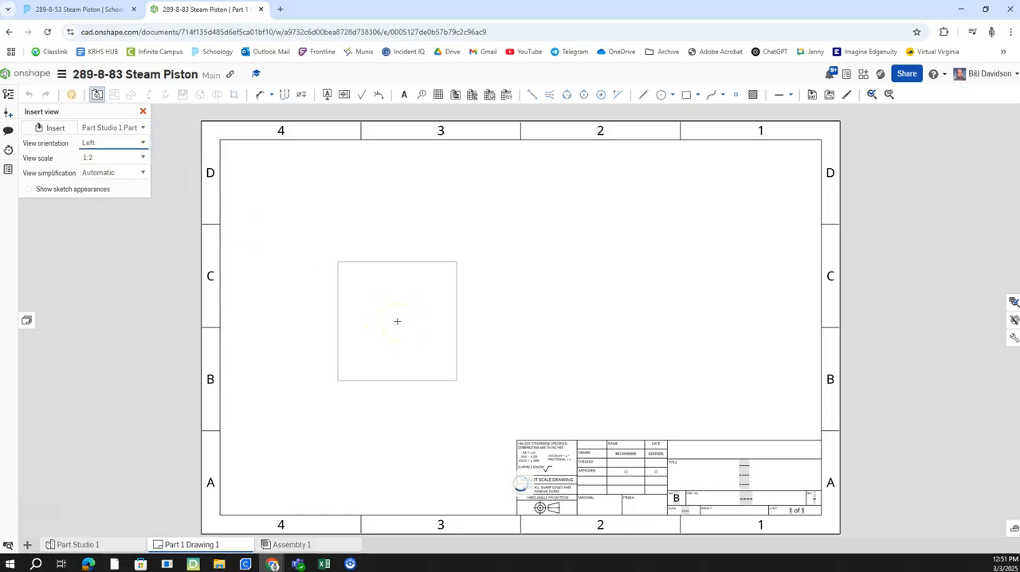
{"action": "left_click", "coordinate": [397, 319]}
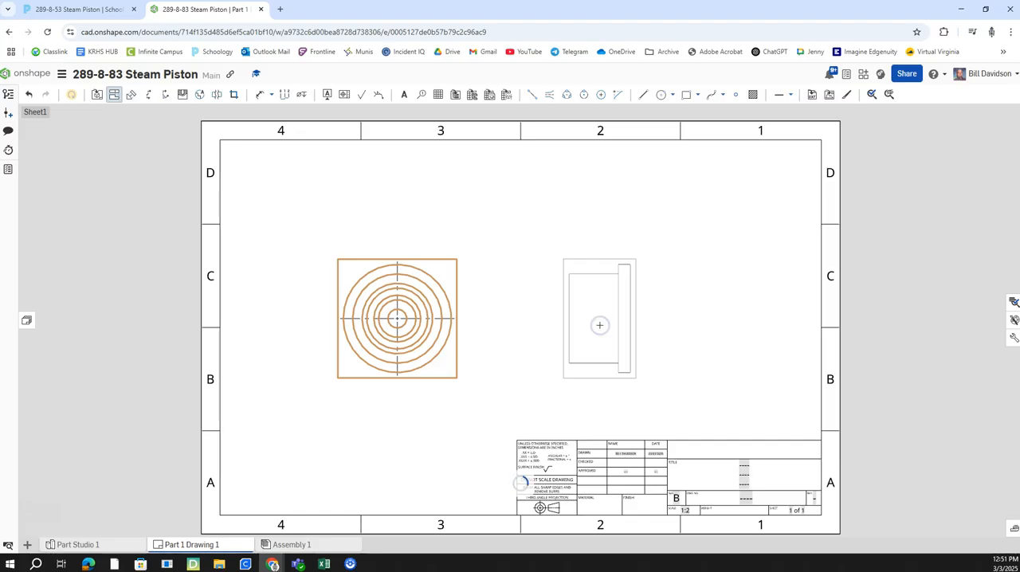
{"action": "left_click", "coordinate": [620, 325]}
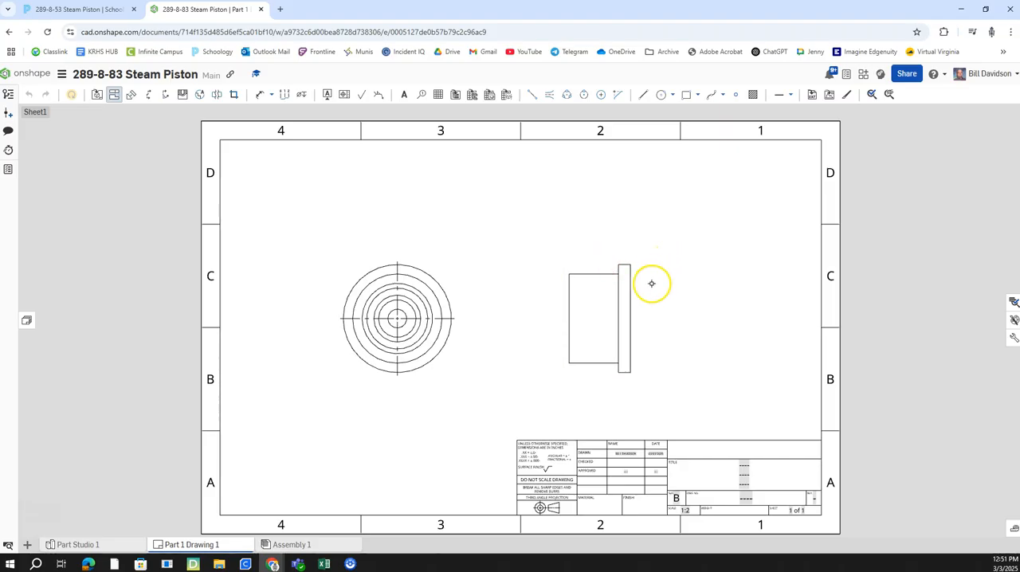
Step: Show hidden lines in the projected side view and compare it with the assignment drawing
{"action": "right_click", "coordinate": [615, 288]}
{"action": "mouse_move", "coordinate": [646, 282]}
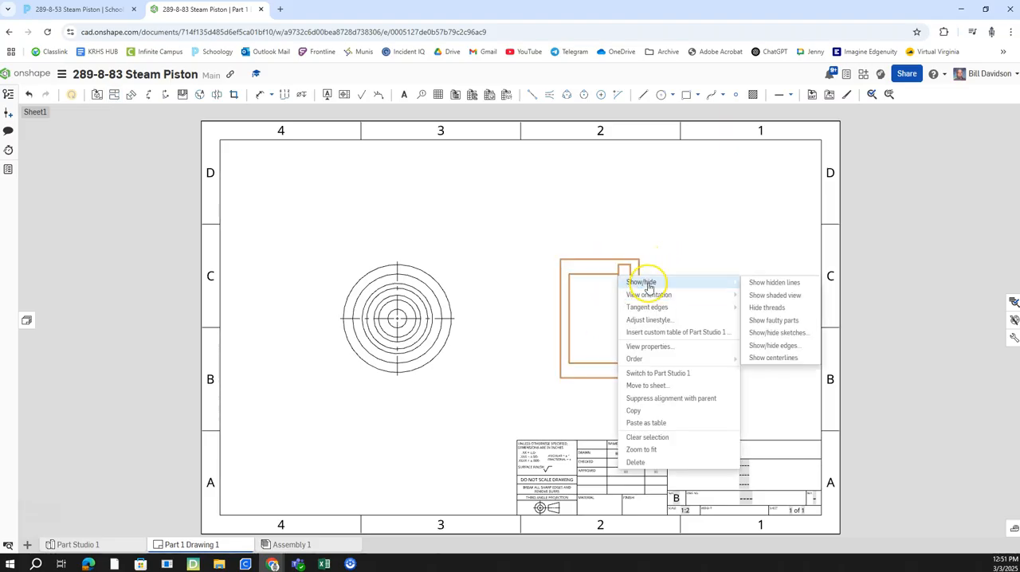
{"action": "left_click", "coordinate": [766, 284]}
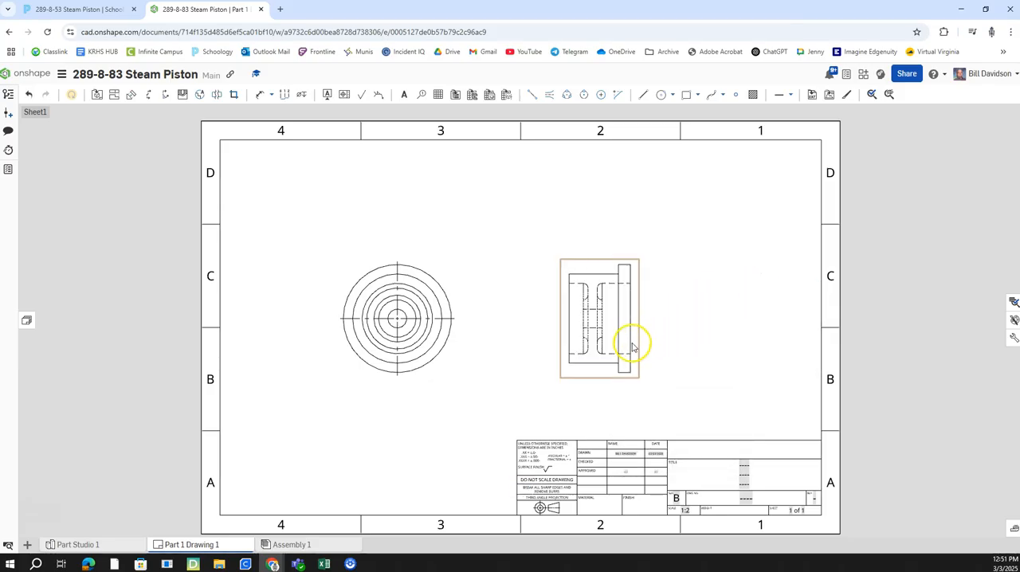
{"action": "scroll", "coordinate": [605, 331], "scroll_direction": "up", "scroll_amount": 2}
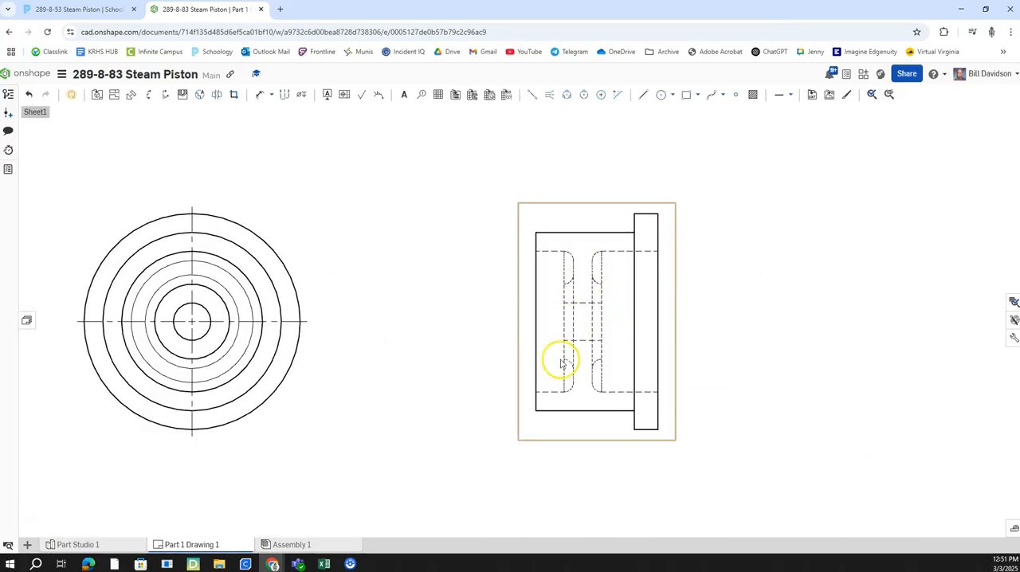
{"action": "scroll", "coordinate": [548, 372], "scroll_direction": "down", "scroll_amount": 2}
{"action": "left_click", "coordinate": [80, 8]}
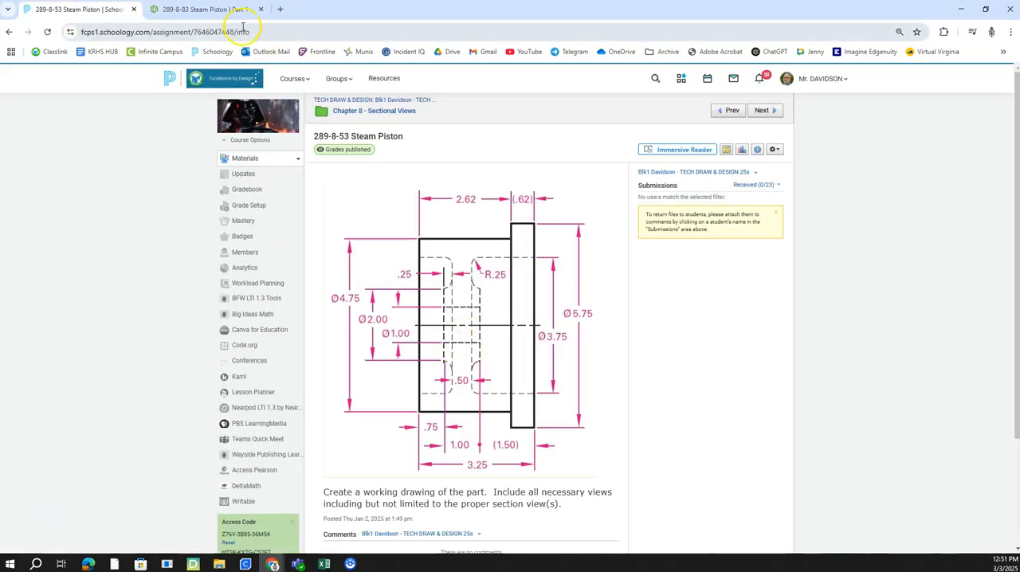
{"action": "left_click", "coordinate": [240, 9]}
Step: Delete the projected side view from the sheet
{"action": "scroll", "coordinate": [687, 306], "scroll_direction": "down", "scroll_amount": 1}
{"action": "scroll", "coordinate": [644, 315], "scroll_direction": "up", "scroll_amount": 2}
{"action": "scroll", "coordinate": [658, 337], "scroll_direction": "down", "scroll_amount": 1}
{"action": "left_click", "coordinate": [664, 340]}
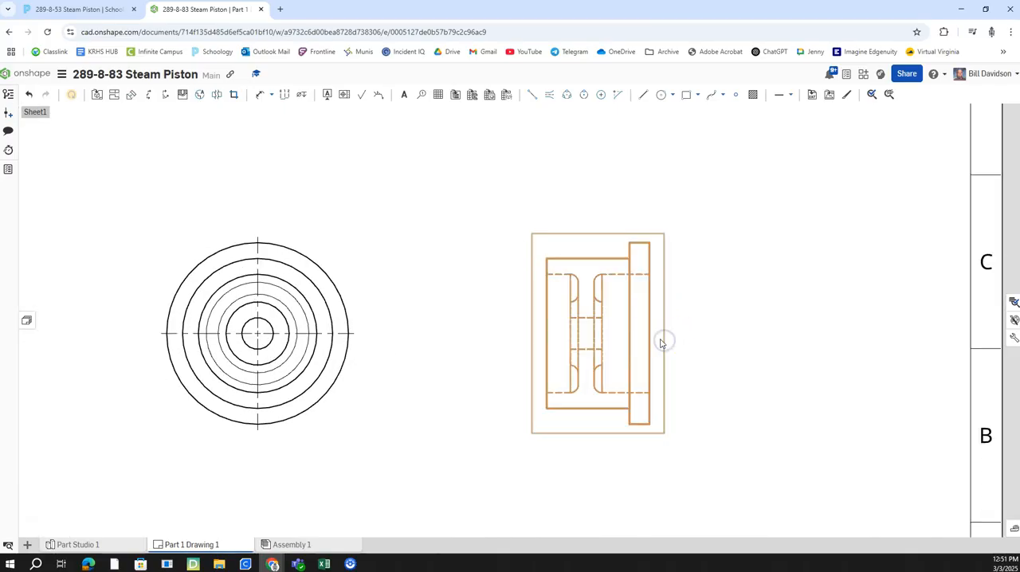
{"action": "key", "text": "Delete"}
Step: Create section view A from a vertical cutting line through the circular view's centre and place it to that view's right
{"action": "right_click_drag", "start_coordinate": [656, 333], "coordinate": [715, 320]}
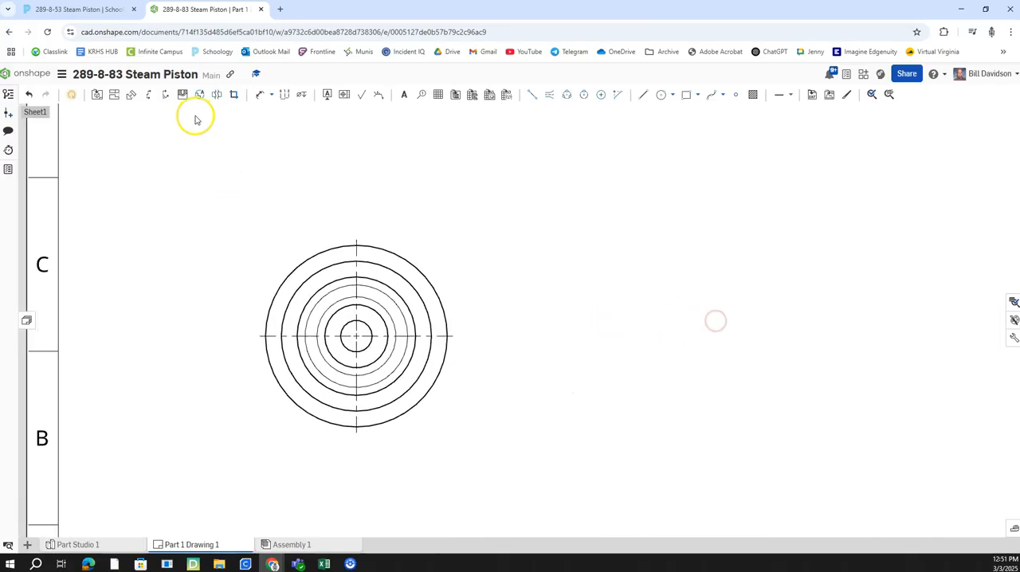
{"action": "left_click", "coordinate": [149, 96]}
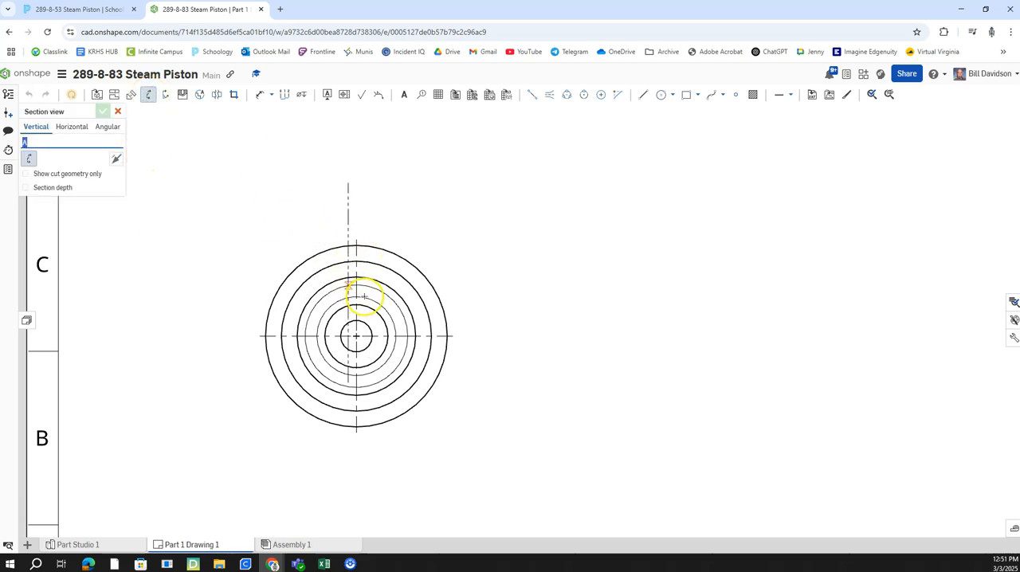
{"action": "left_click", "coordinate": [356, 335]}
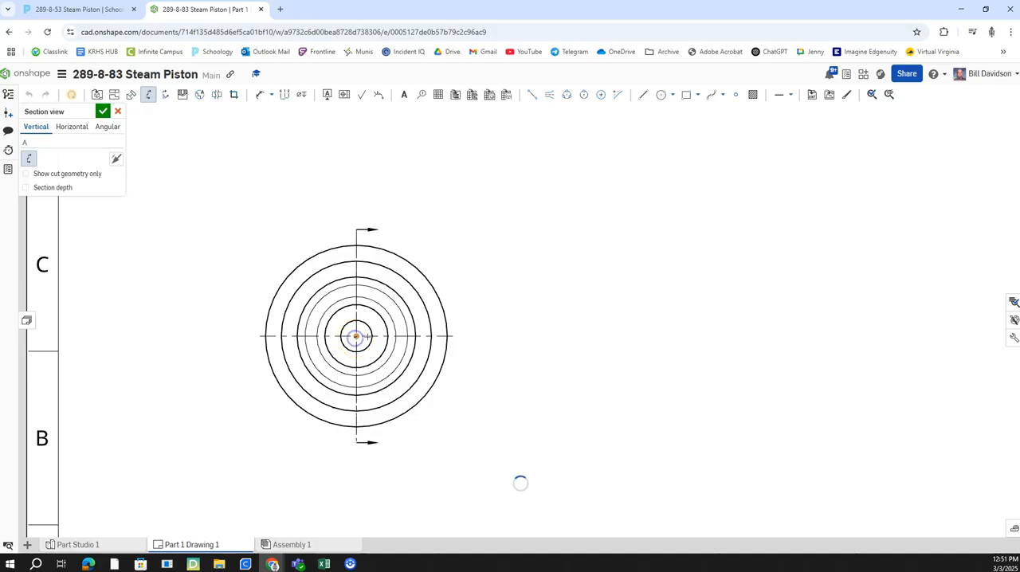
{"action": "middle_click_drag", "start_coordinate": [673, 366], "coordinate": [483, 359]}
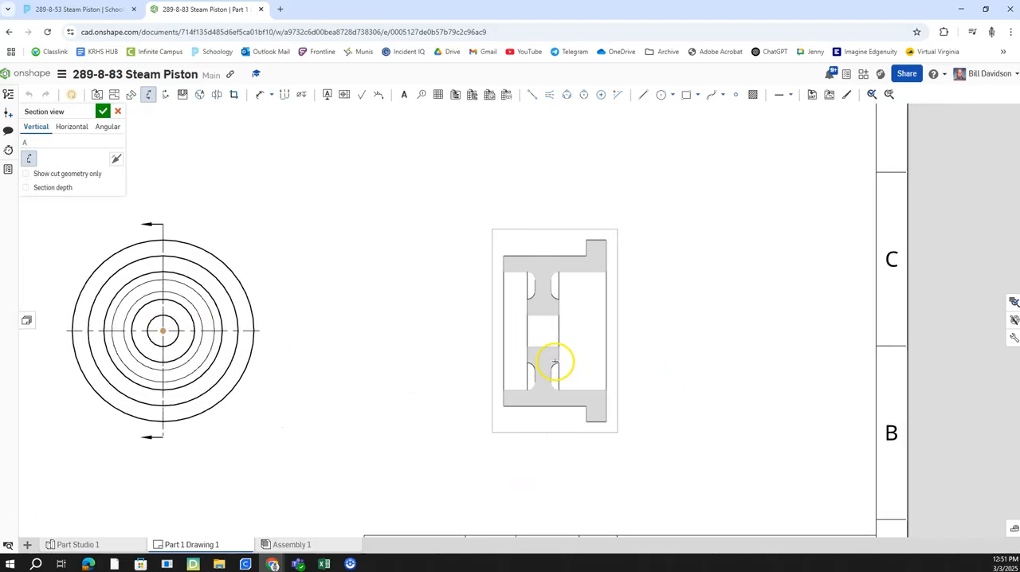
{"action": "left_click", "coordinate": [553, 363]}
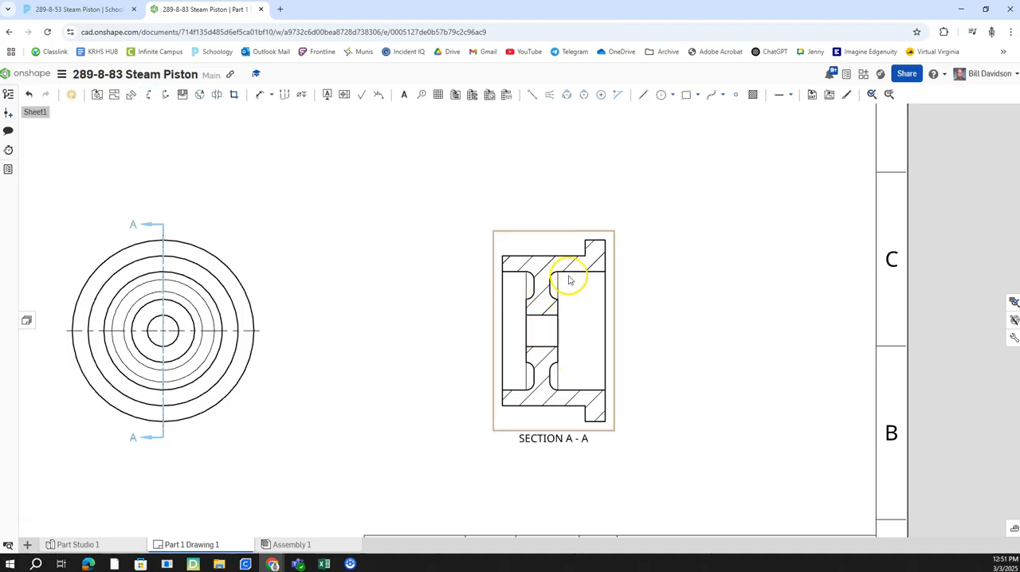
Step: Recheck the assignment drawing and dimension the outermost circle's diameter, placing the text to the upper left of the circular view
{"action": "mouse_move", "coordinate": [607, 333]}
{"action": "middle_mouse_down"}
{"action": "mouse_move", "coordinate": [632, 296]}
{"action": "mouse_move", "coordinate": [689, 301]}
{"action": "middle_mouse_up"}
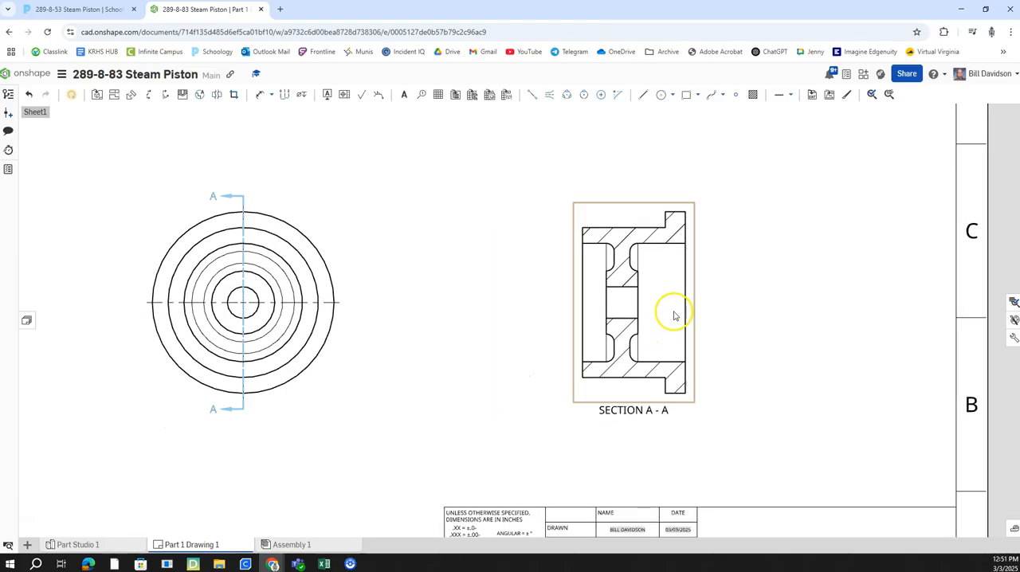
{"action": "middle_click_drag", "start_coordinate": [403, 308], "coordinate": [505, 298]}
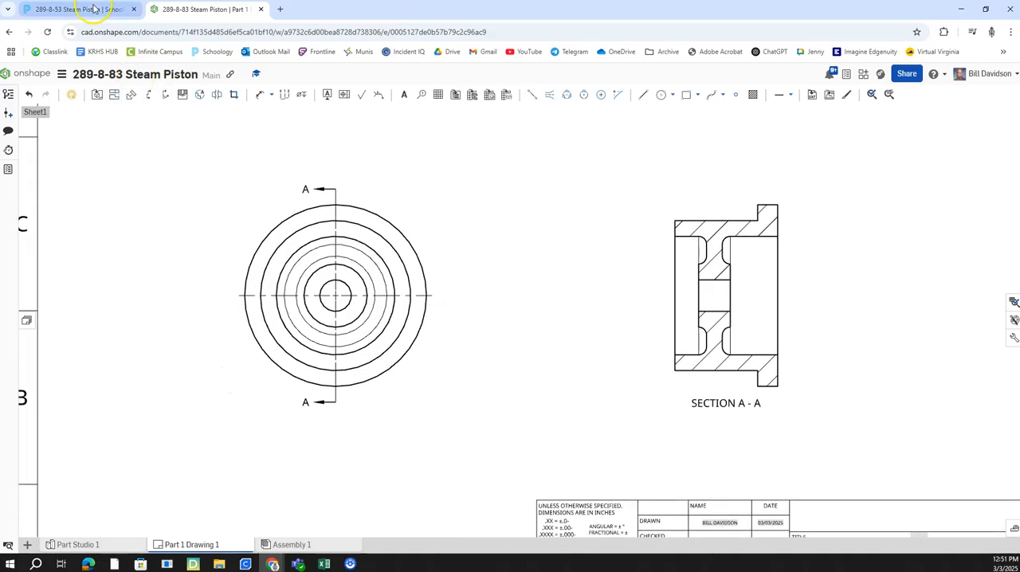
{"action": "left_click", "coordinate": [93, 9]}
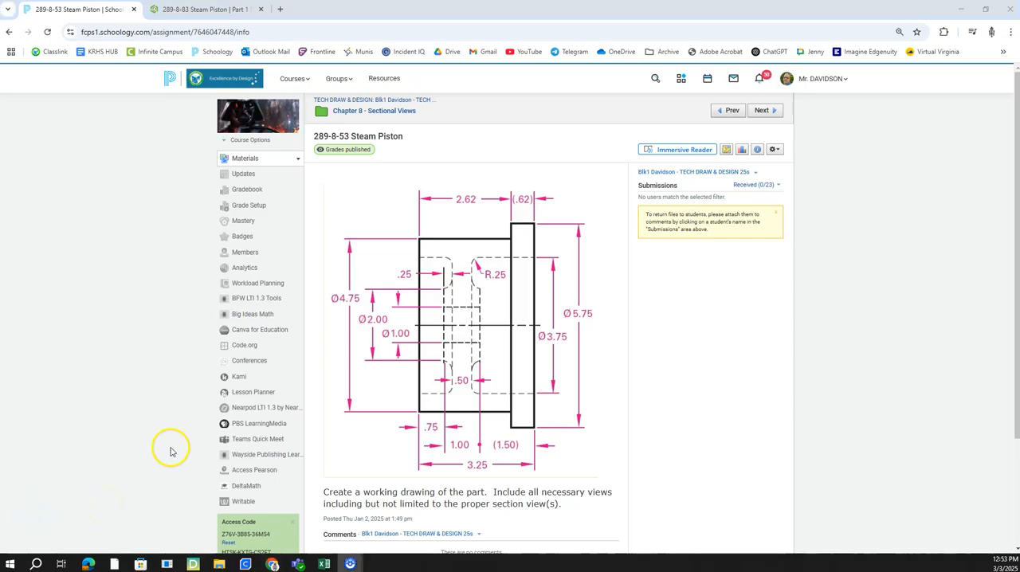
{"action": "left_click", "coordinate": [209, 10]}
{"action": "middle_click_drag", "start_coordinate": [558, 381], "coordinate": [563, 402]}
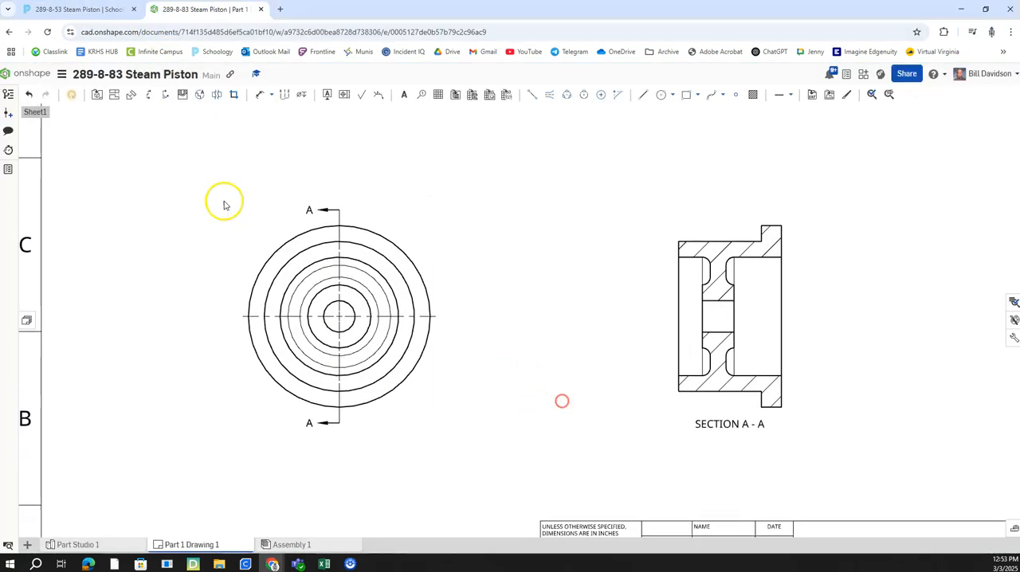
{"action": "left_click", "coordinate": [262, 95]}
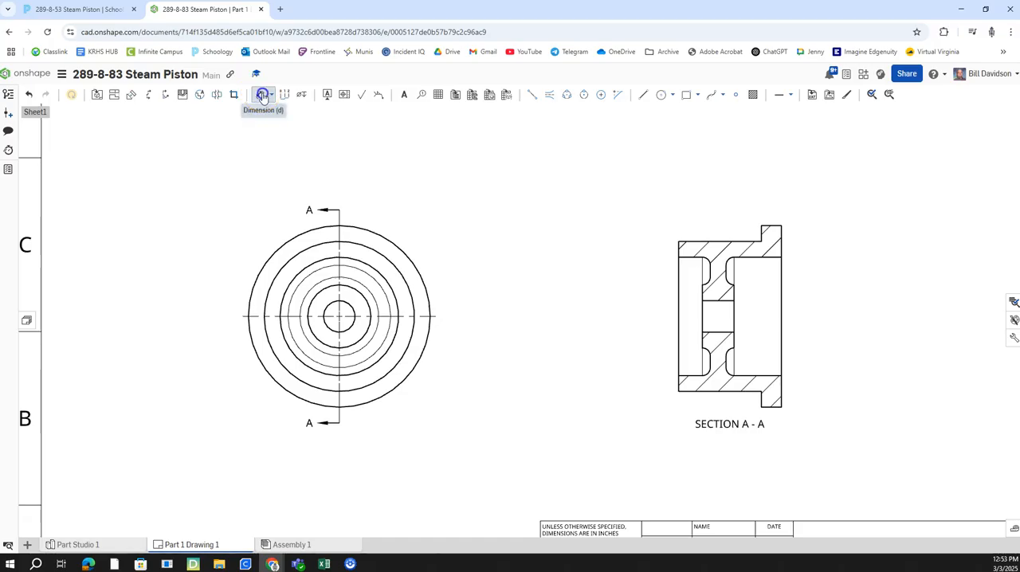
{"action": "left_click", "coordinate": [283, 247]}
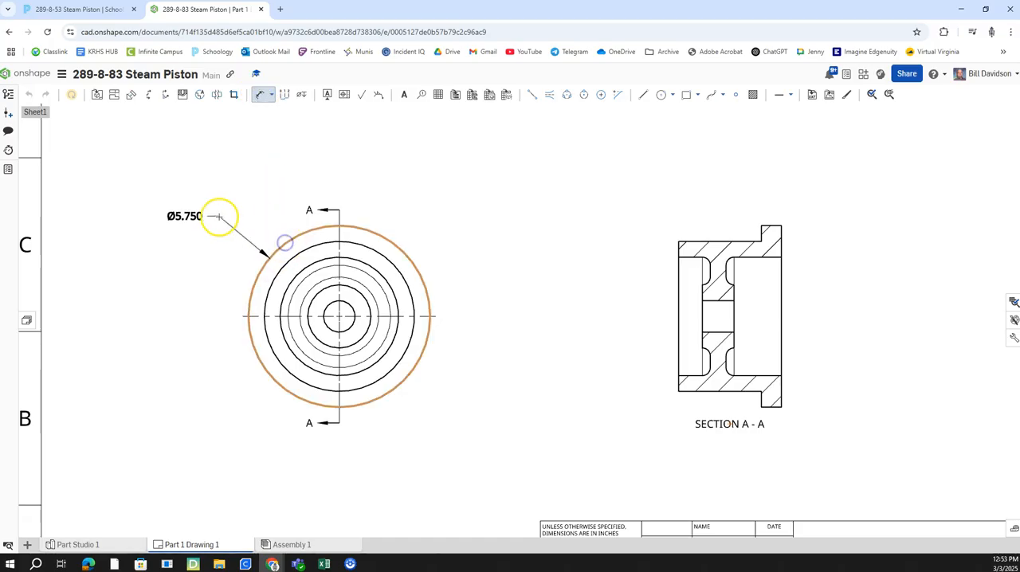
{"action": "left_click", "coordinate": [216, 216]}
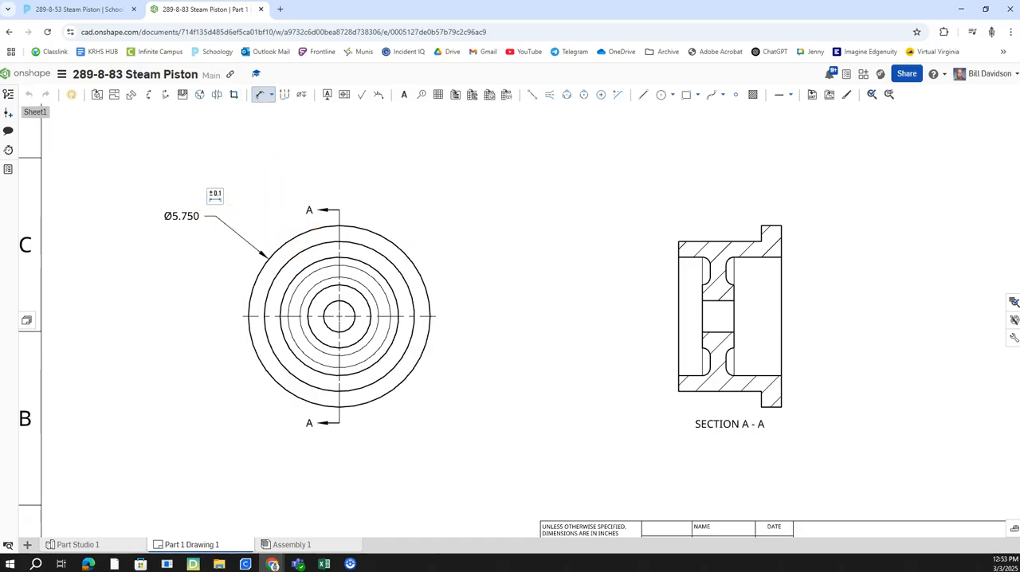
Step: Set the drawing's primary unit precision to 0.12
{"action": "left_click", "coordinate": [1014, 338]}
{"action": "left_click", "coordinate": [971, 226]}
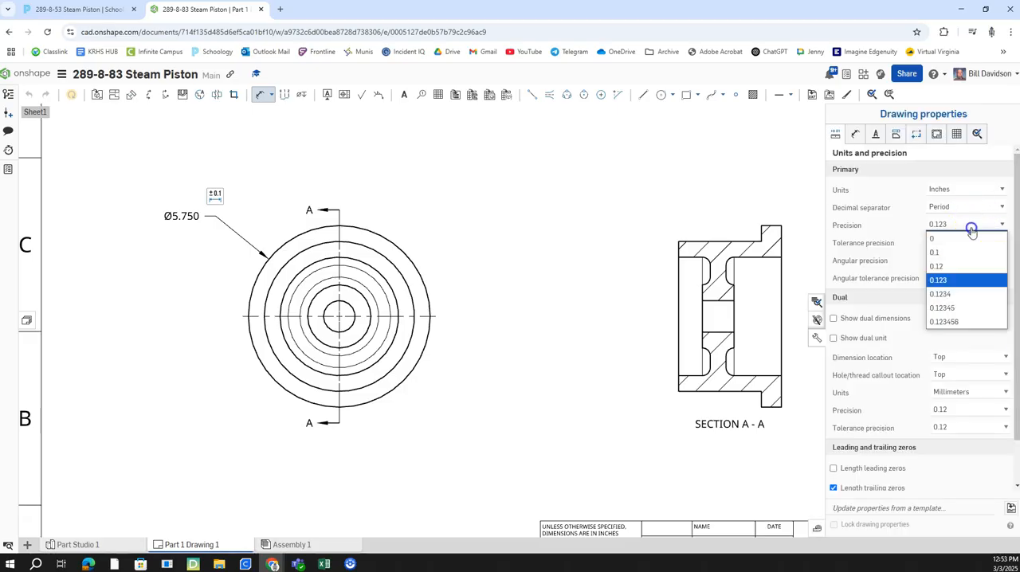
{"action": "left_click", "coordinate": [948, 266]}
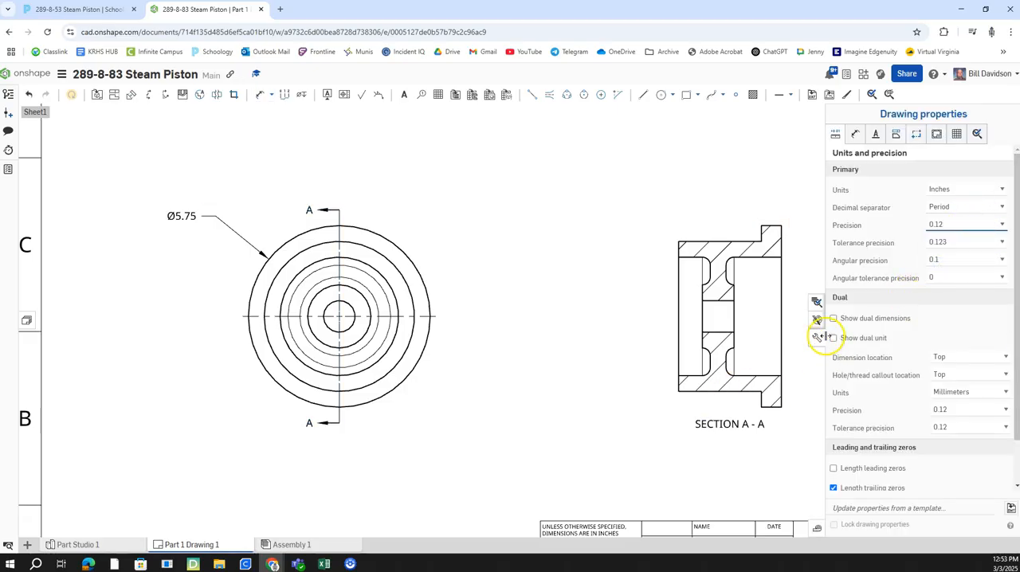
{"action": "left_click", "coordinate": [817, 337]}
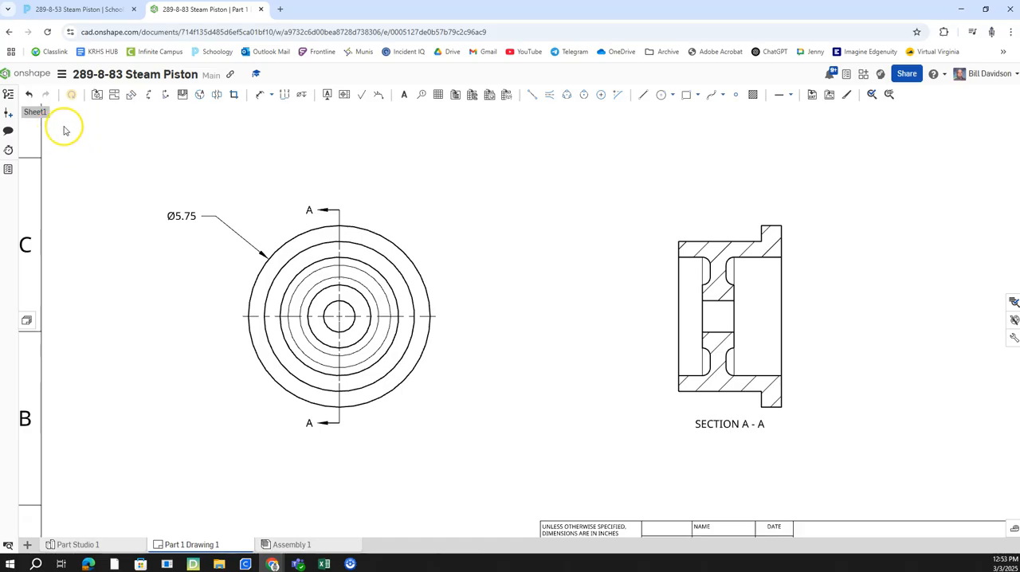
Step: Dimension the diameters of the second and third circles from the outside, aligning them below the outermost circle's dimension
{"action": "left_click", "coordinate": [264, 96]}
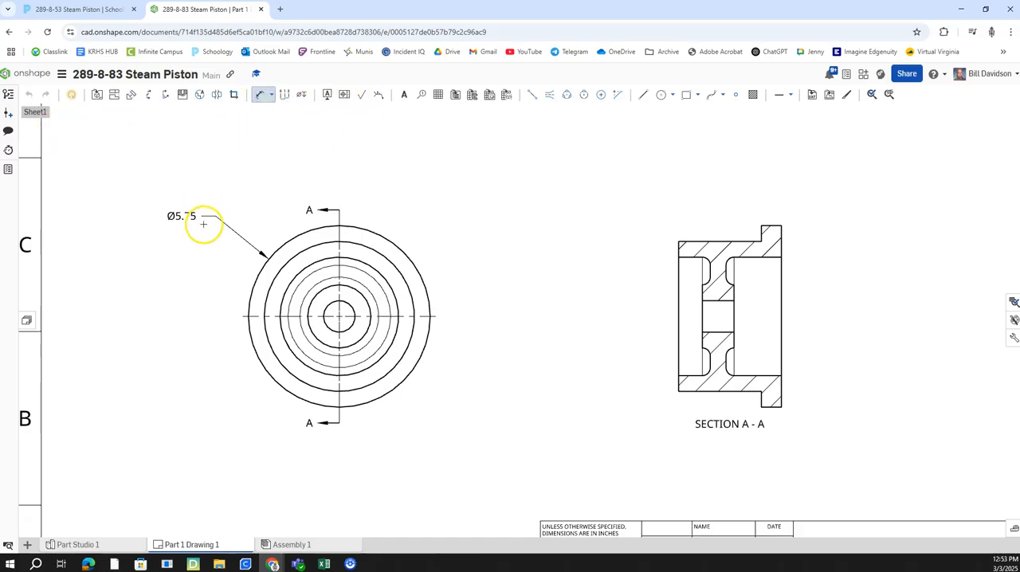
{"action": "left_click", "coordinate": [268, 287]}
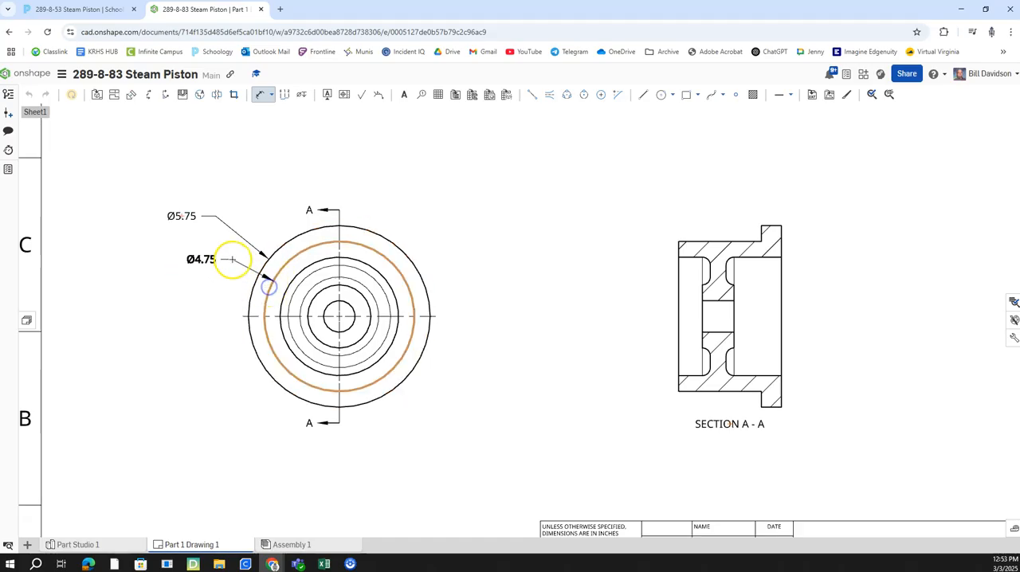
{"action": "left_click", "coordinate": [210, 245]}
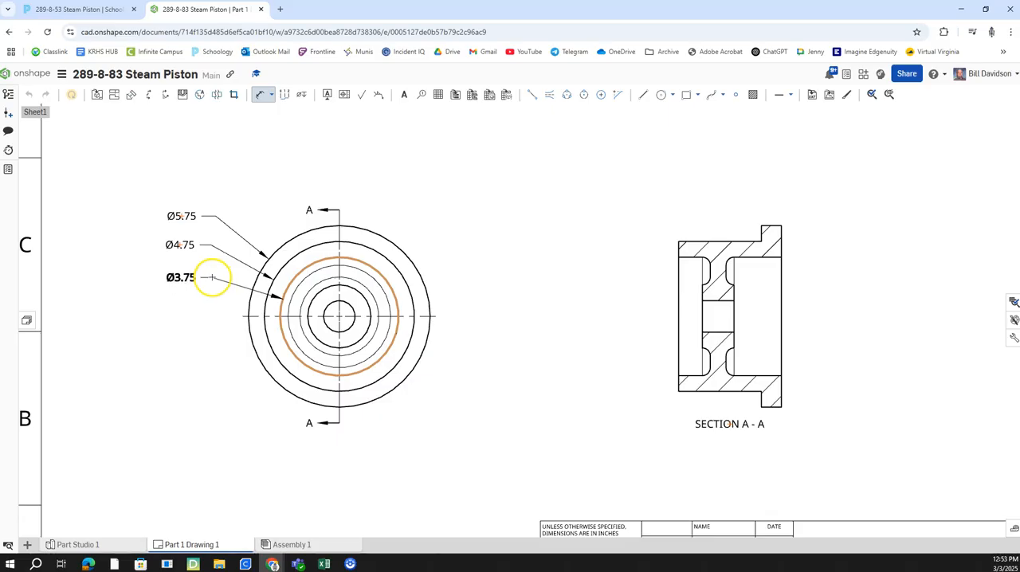
{"action": "left_click", "coordinate": [211, 276]}
{"action": "left_click", "coordinate": [295, 303]}
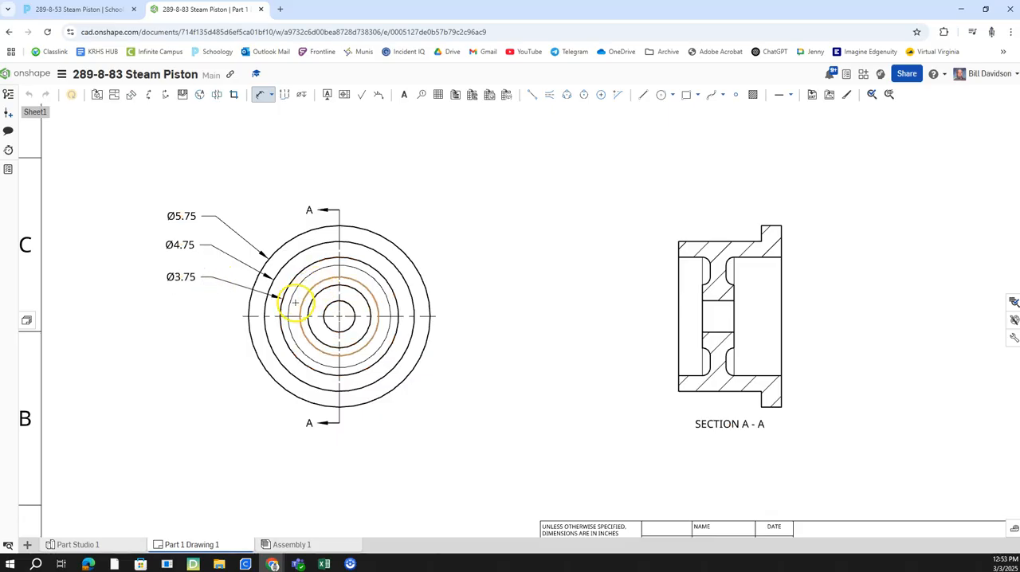
{"action": "left_click", "coordinate": [406, 288]}
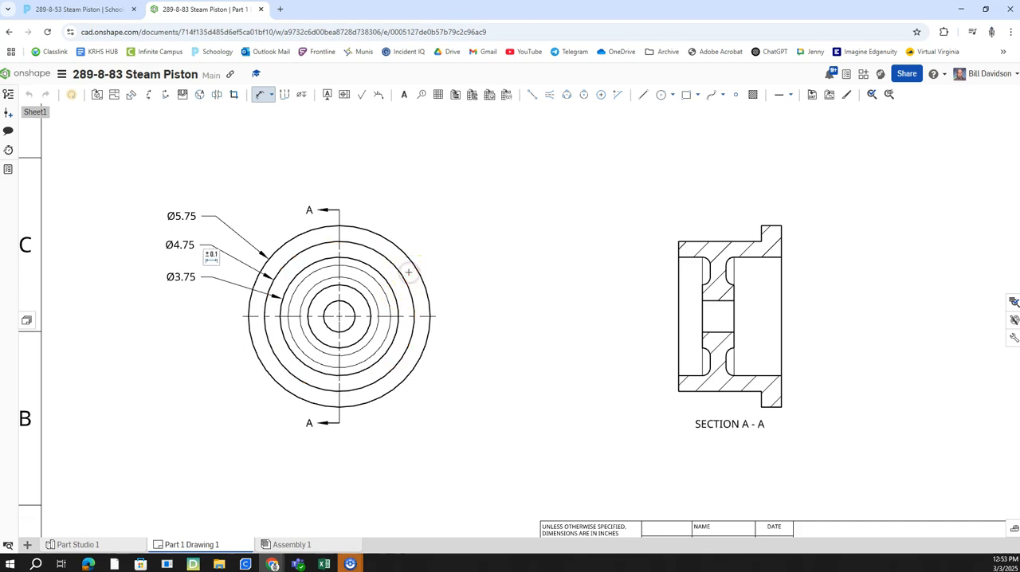
Step: Set the tangent edges of the circular view to Hidden
{"action": "right_click", "coordinate": [416, 233]}
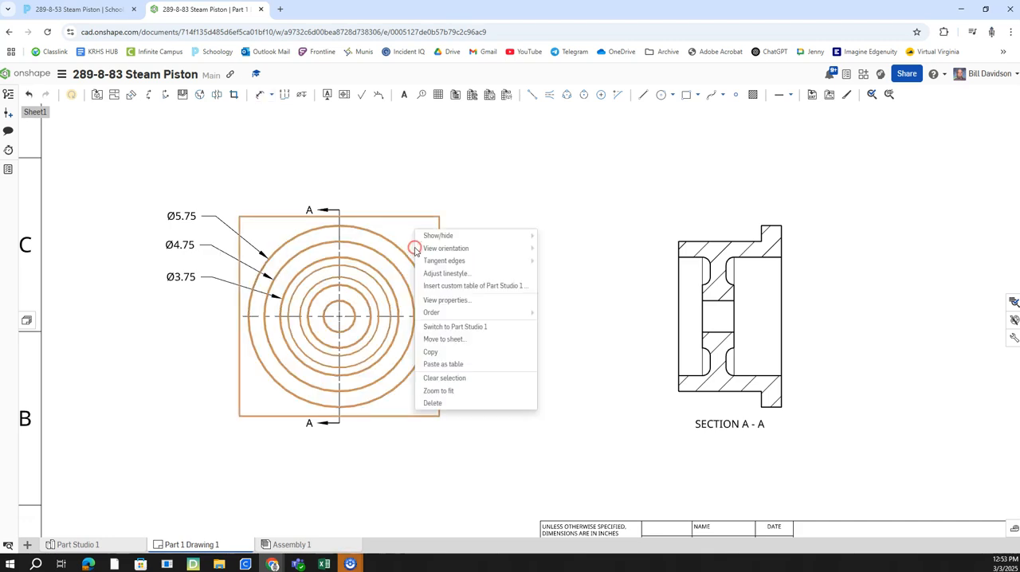
{"action": "mouse_move", "coordinate": [458, 249]}
{"action": "mouse_move", "coordinate": [485, 261]}
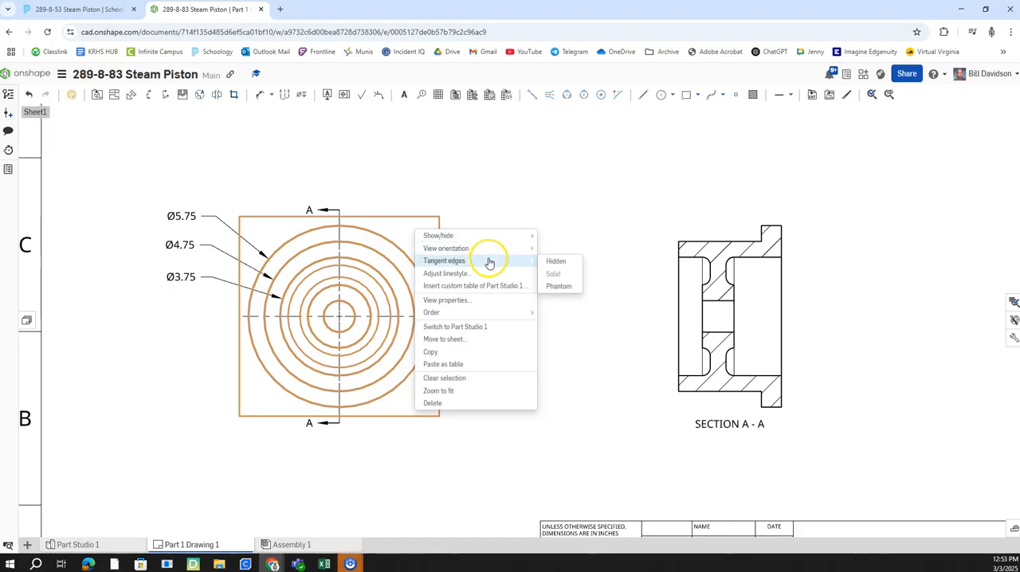
{"action": "left_click", "coordinate": [560, 262]}
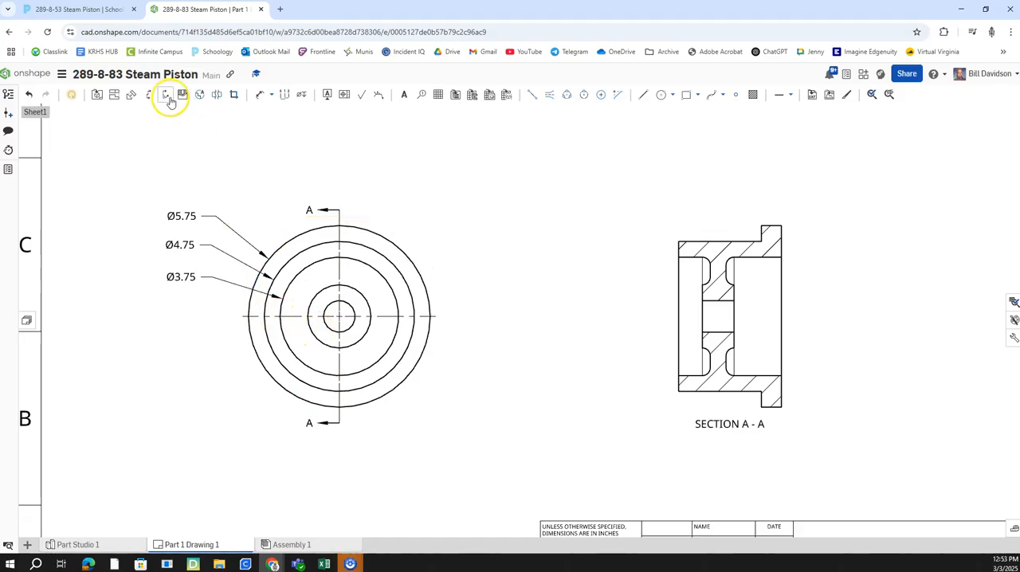
Step: Dimension the hub and centre bore diameters, placing both to the lower left of the circular view
{"action": "left_click", "coordinate": [262, 97]}
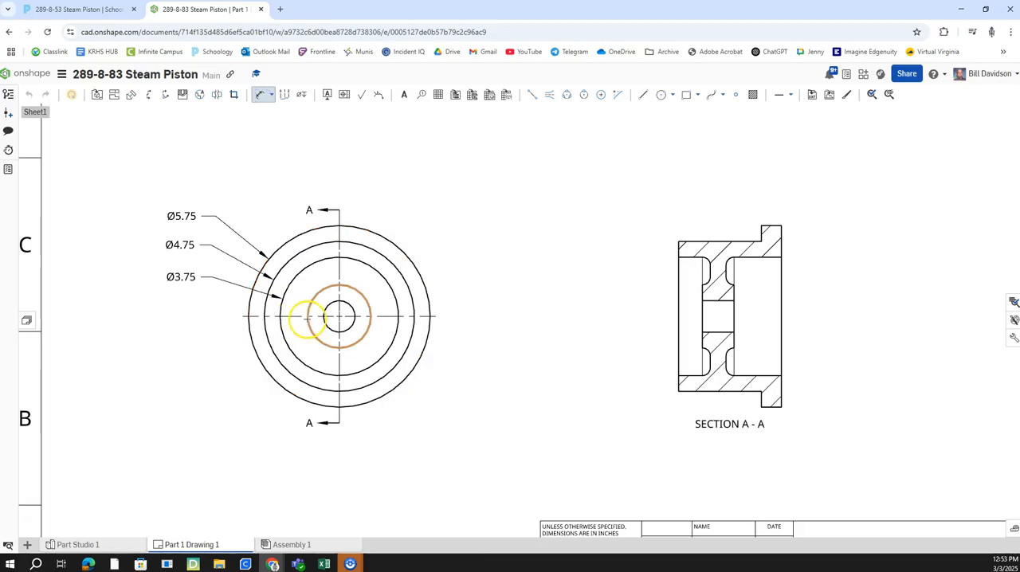
{"action": "left_click", "coordinate": [306, 321]}
{"action": "left_click", "coordinate": [217, 365]}
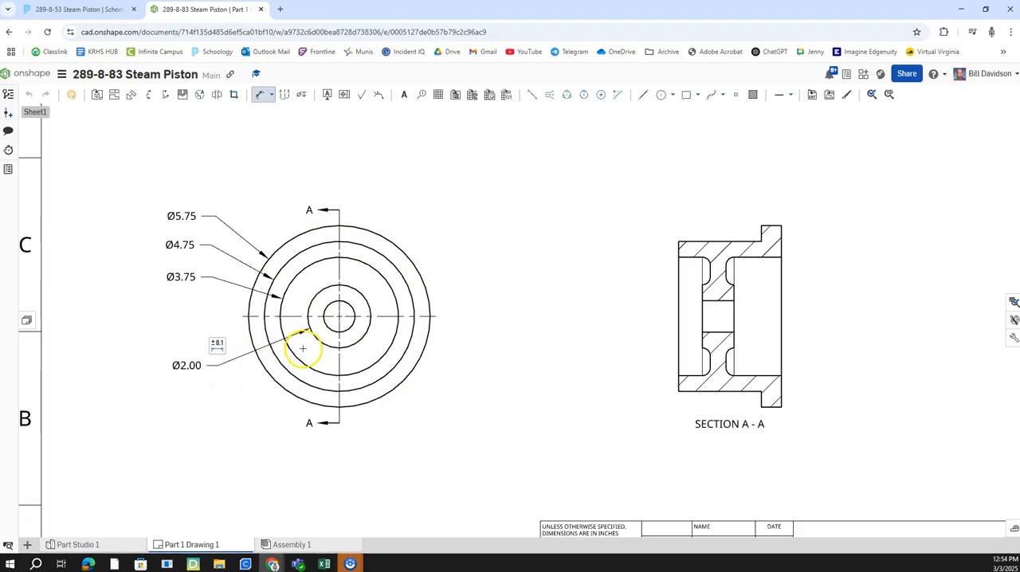
{"action": "left_click", "coordinate": [336, 328]}
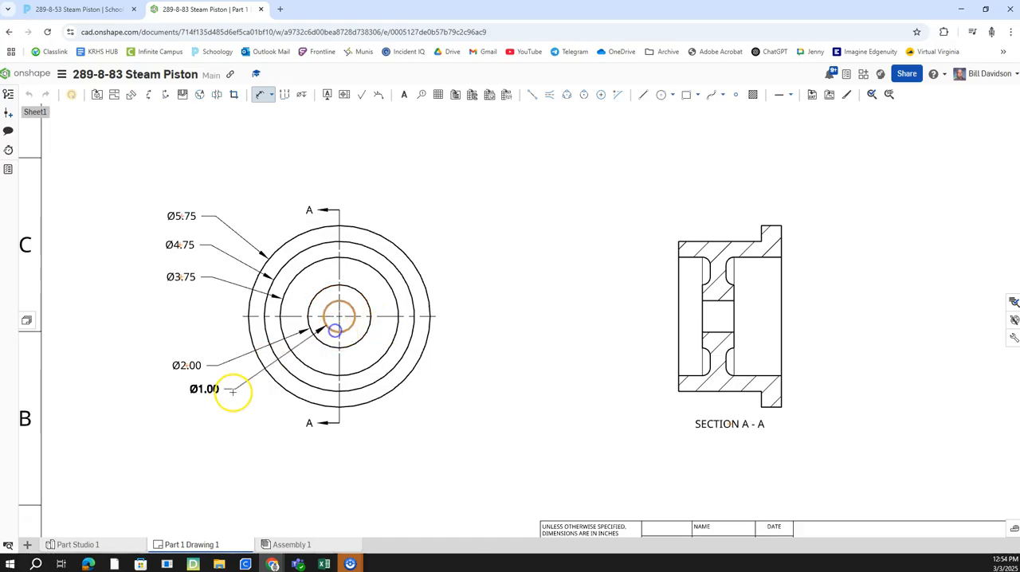
{"action": "left_click", "coordinate": [222, 402]}
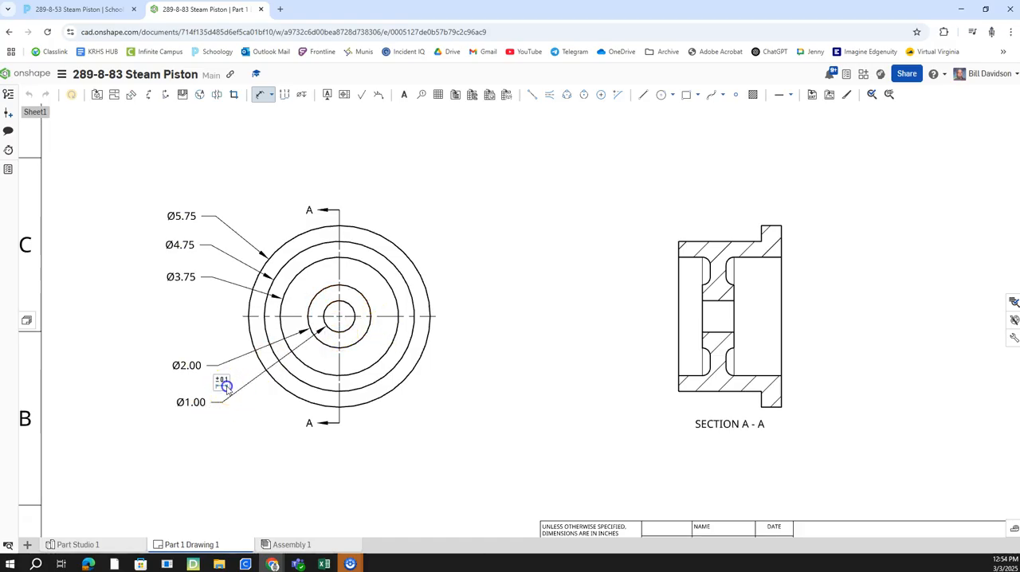
Step: Append the text THRU to the centre bore's diameter dimension
{"action": "left_click", "coordinate": [223, 384]}
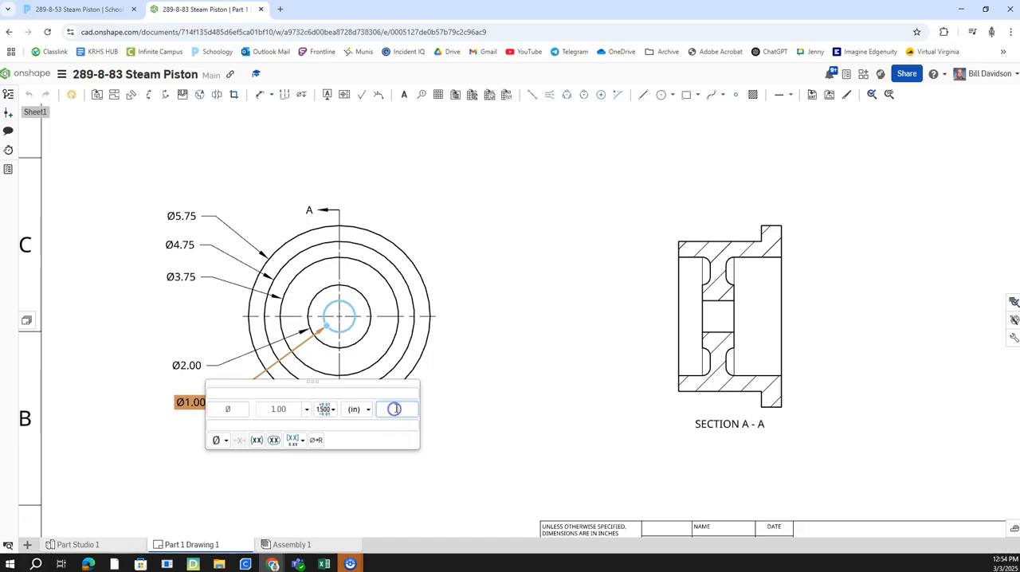
{"action": "key", "text": "Tab"}
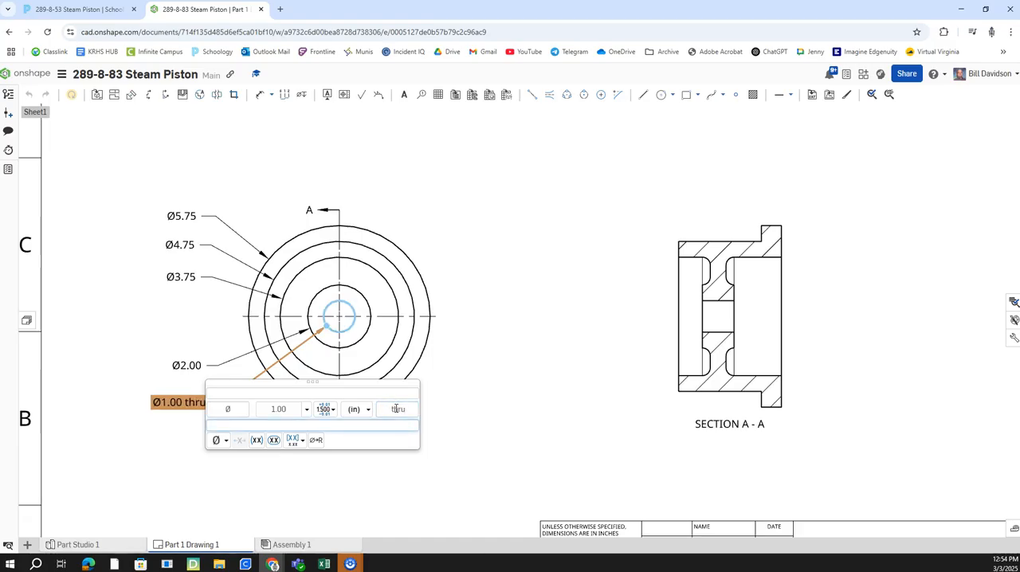
{"action": "left_click", "coordinate": [411, 408]}
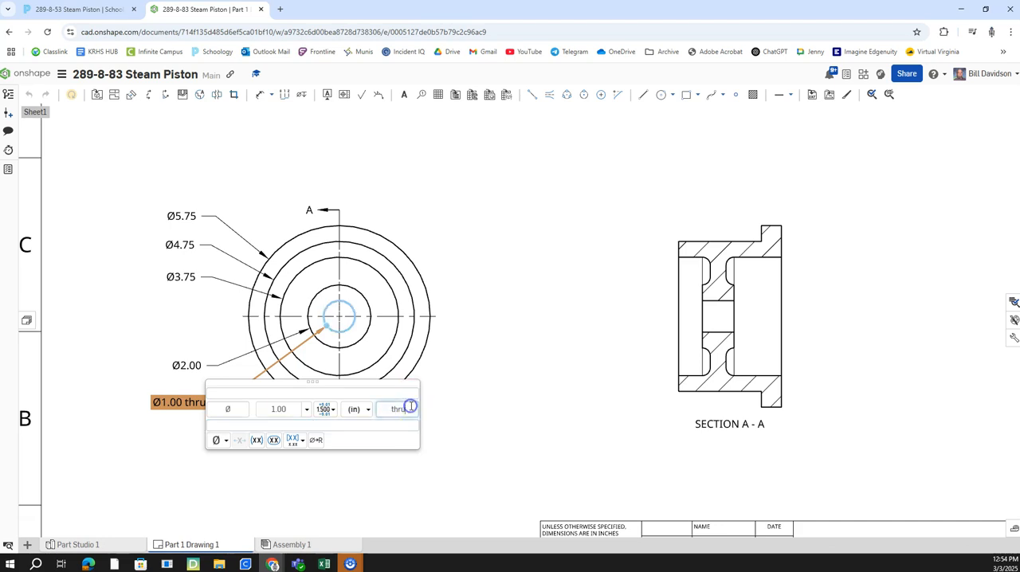
{"action": "type", "text": "THRU"}
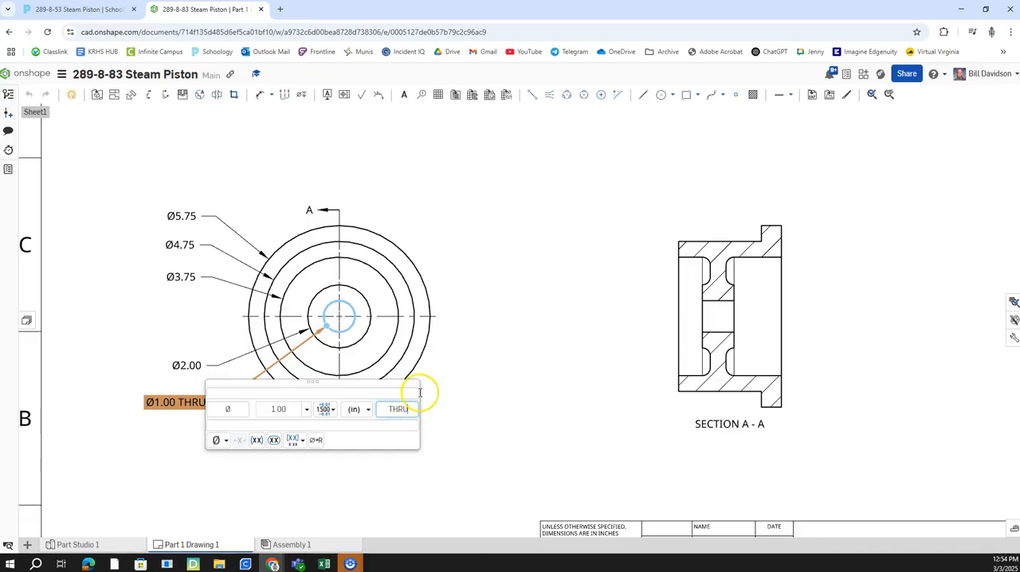
{"action": "left_click", "coordinate": [467, 385]}
Step: Add a horizontal centerline through the middle of section view A-A, based on the bore edges
{"action": "middle_click_drag", "start_coordinate": [423, 401], "coordinate": [282, 413]}
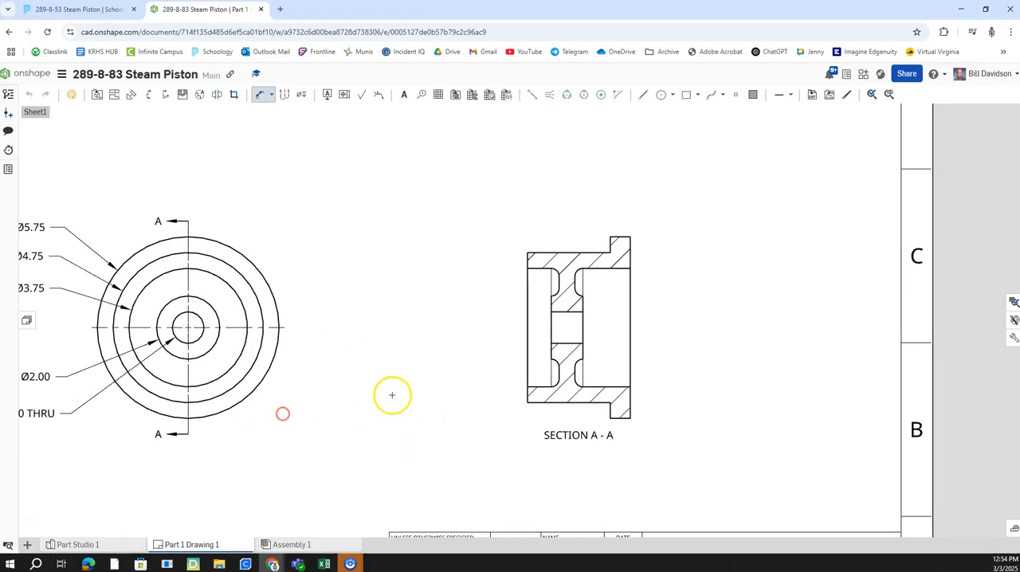
{"action": "scroll", "coordinate": [289, 393], "scroll_direction": "down", "scroll_amount": 1}
{"action": "middle_click_drag", "start_coordinate": [400, 381], "coordinate": [316, 390]}
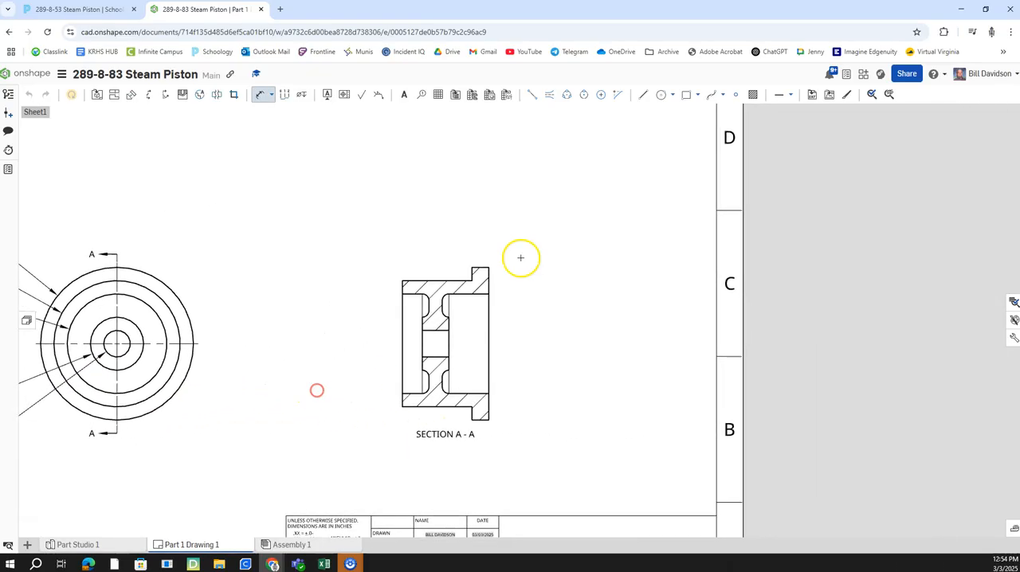
{"action": "left_click", "coordinate": [549, 94]}
{"action": "scroll", "coordinate": [462, 310], "scroll_direction": "up", "scroll_amount": 2}
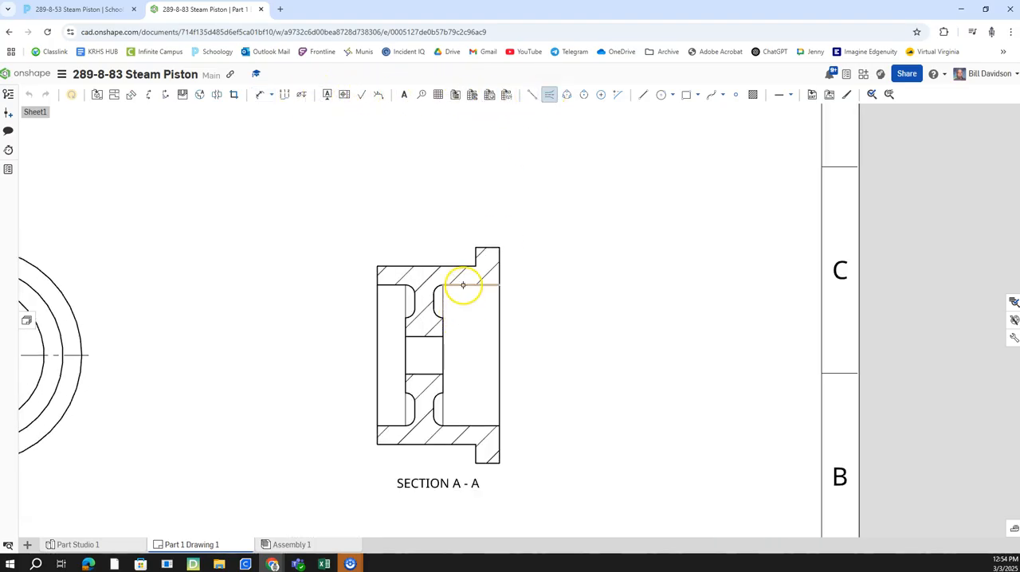
{"action": "left_click", "coordinate": [443, 367]}
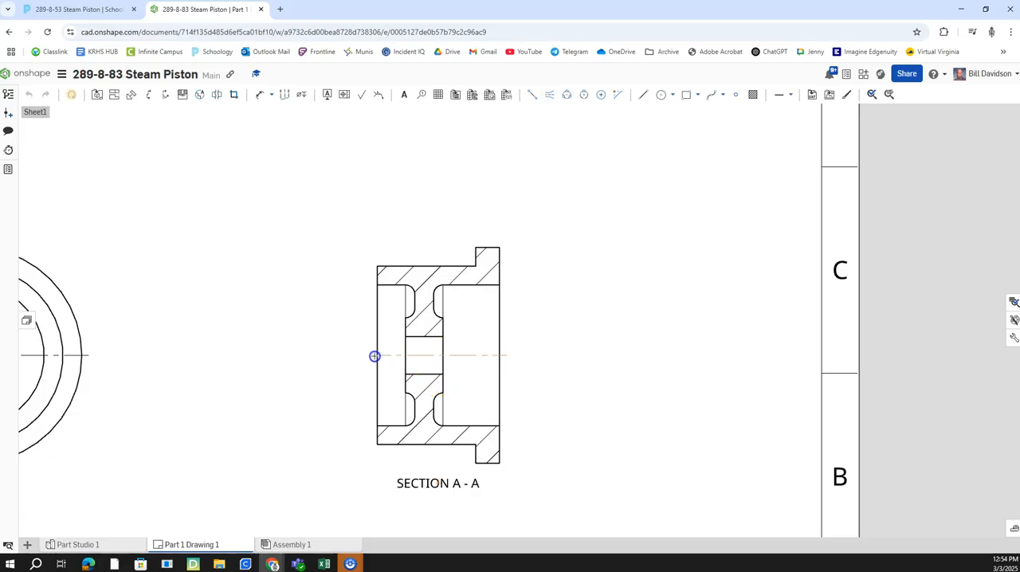
{"action": "mouse_move", "coordinate": [513, 398]}
{"action": "right_mouse_down"}
{"action": "mouse_move", "coordinate": [597, 396]}
{"action": "mouse_move", "coordinate": [515, 364]}
{"action": "mouse_move", "coordinate": [501, 378]}
{"action": "right_mouse_up"}
{"action": "scroll", "coordinate": [405, 350], "scroll_direction": "up", "scroll_amount": 2}
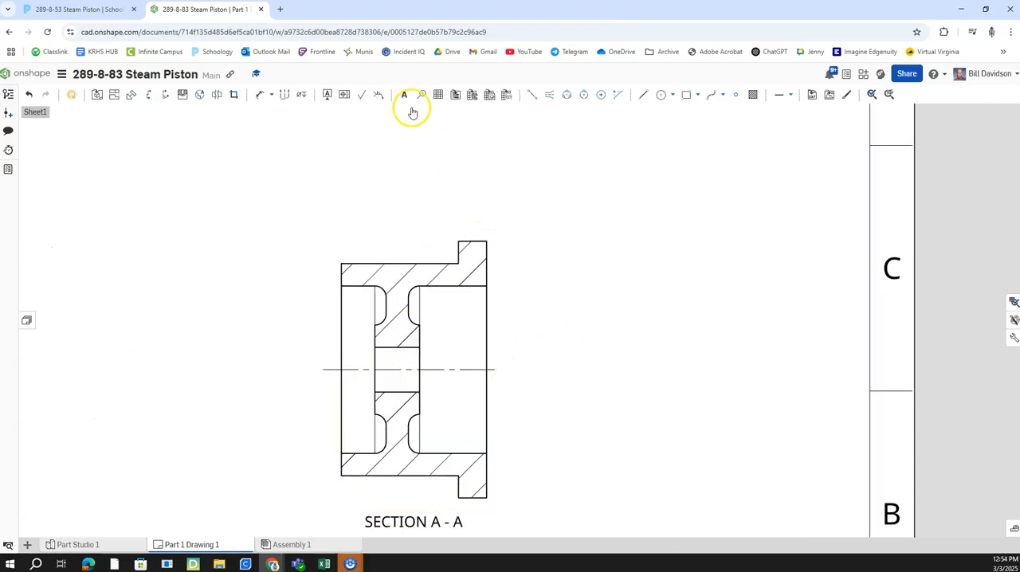
Step: Dimension the web thickness between the upper recesses, placing the text above and to the left of section A-A
{"action": "left_click", "coordinate": [264, 96]}
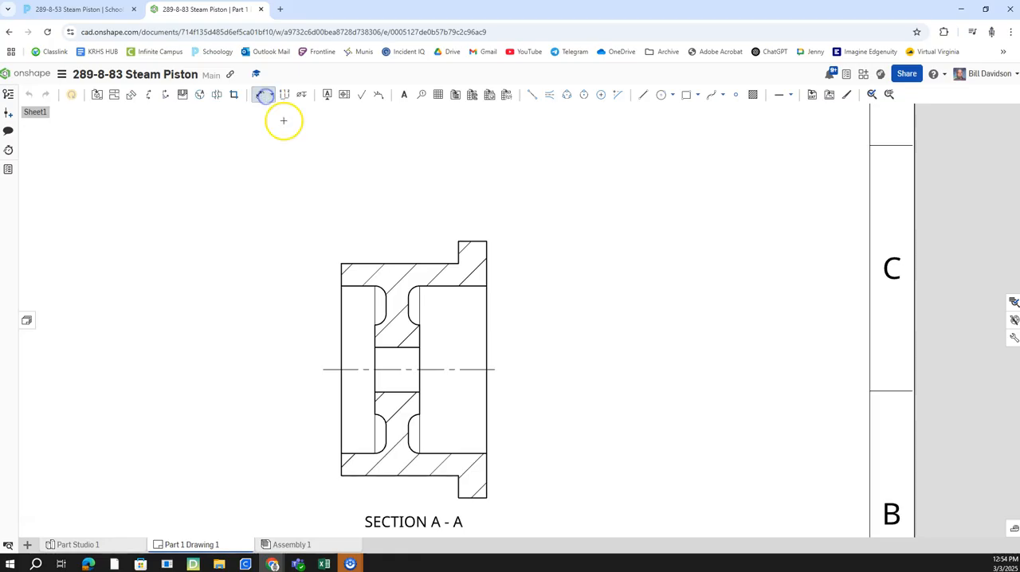
{"action": "scroll", "coordinate": [336, 196], "scroll_direction": "up", "scroll_amount": 1}
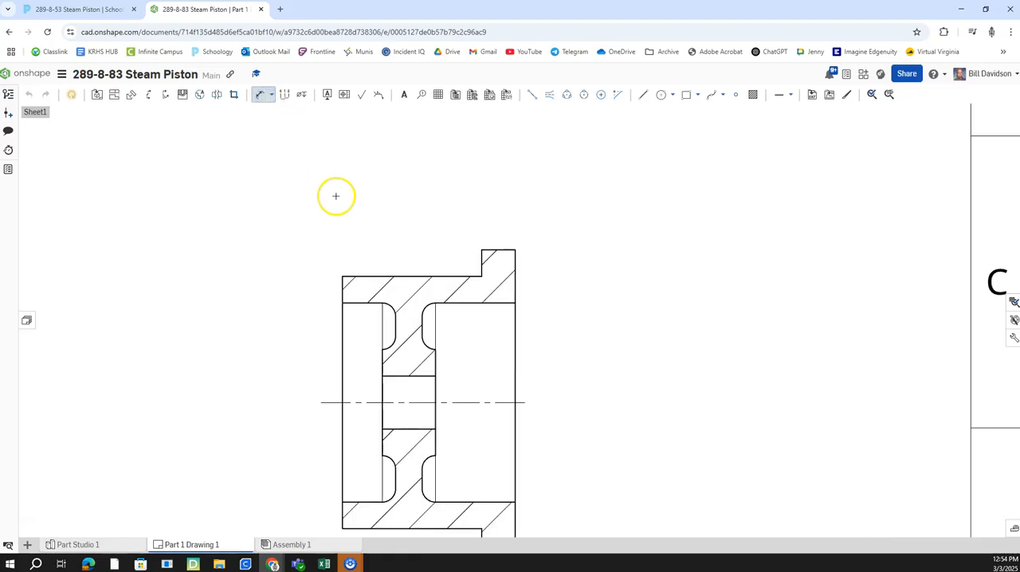
{"action": "left_click", "coordinate": [396, 322]}
{"action": "left_click", "coordinate": [422, 323]}
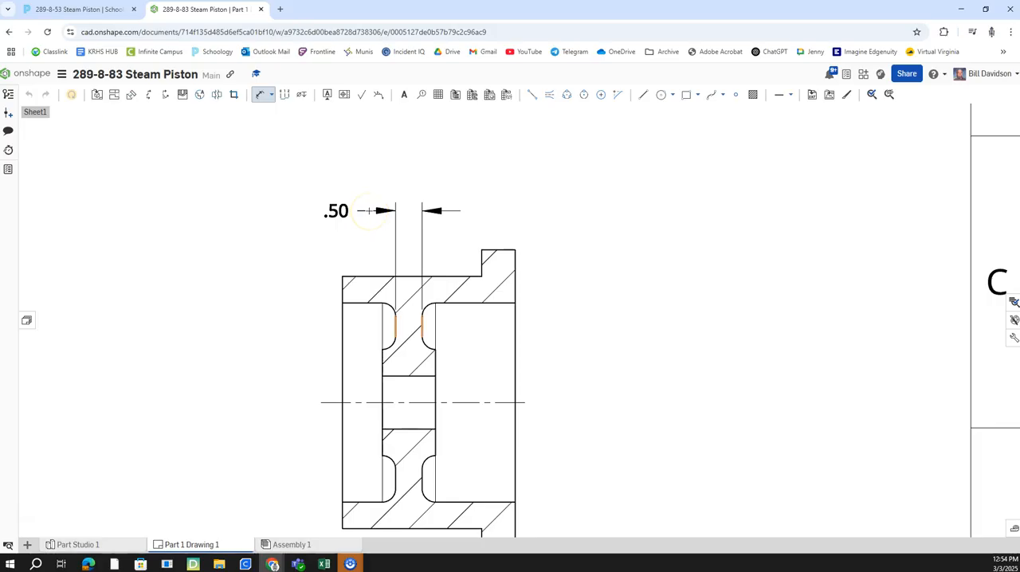
{"action": "left_click_drag", "start_coordinate": [335, 210], "coordinate": [308, 209]}
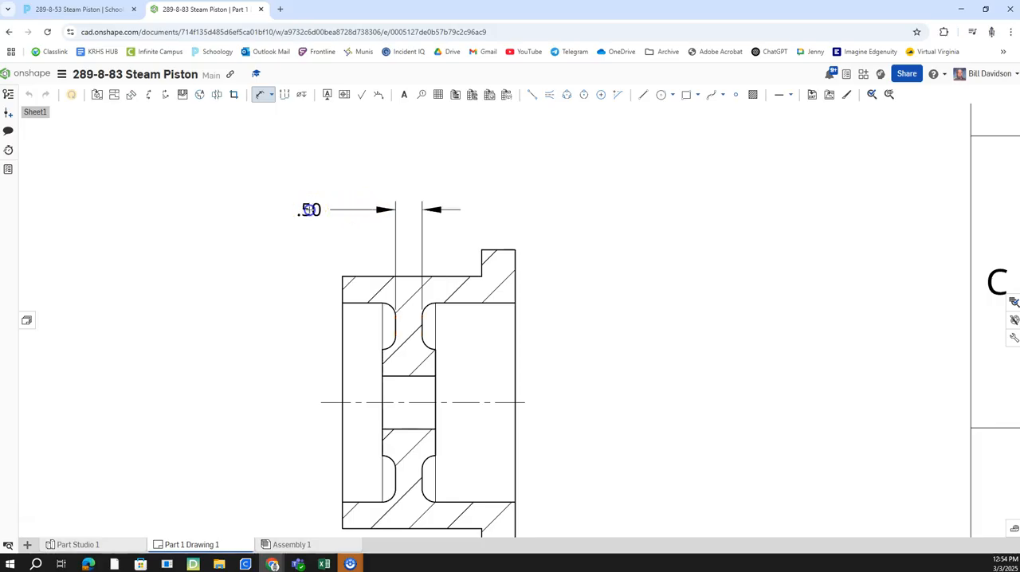
{"action": "left_click", "coordinate": [367, 275]}
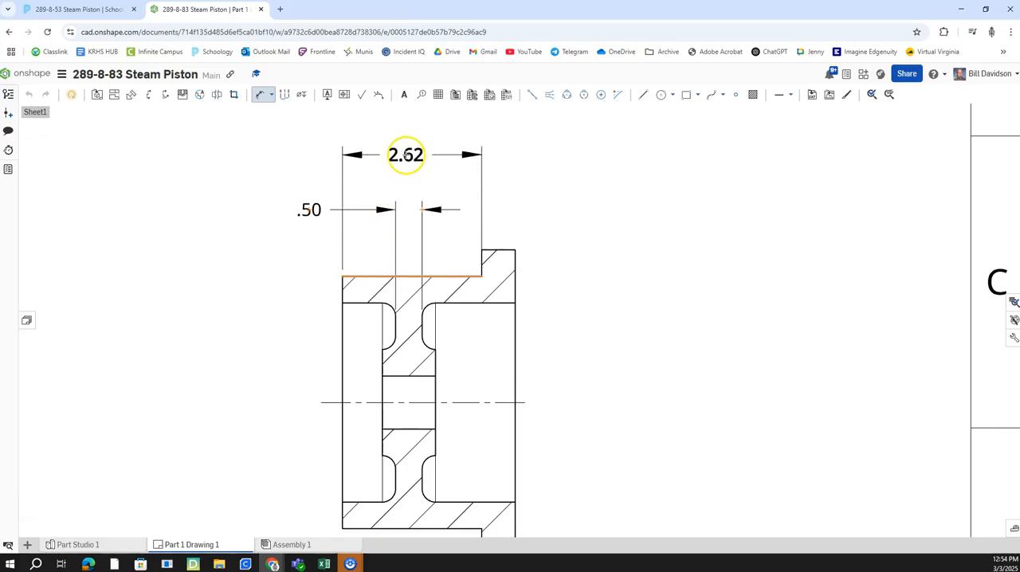
{"action": "left_click", "coordinate": [407, 155]}
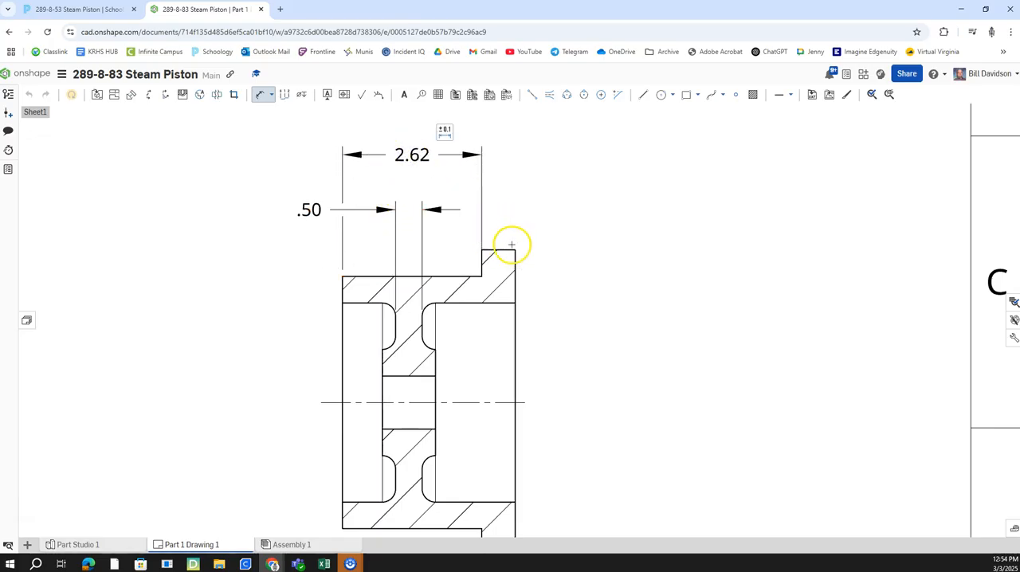
{"action": "key", "text": "Escape"}
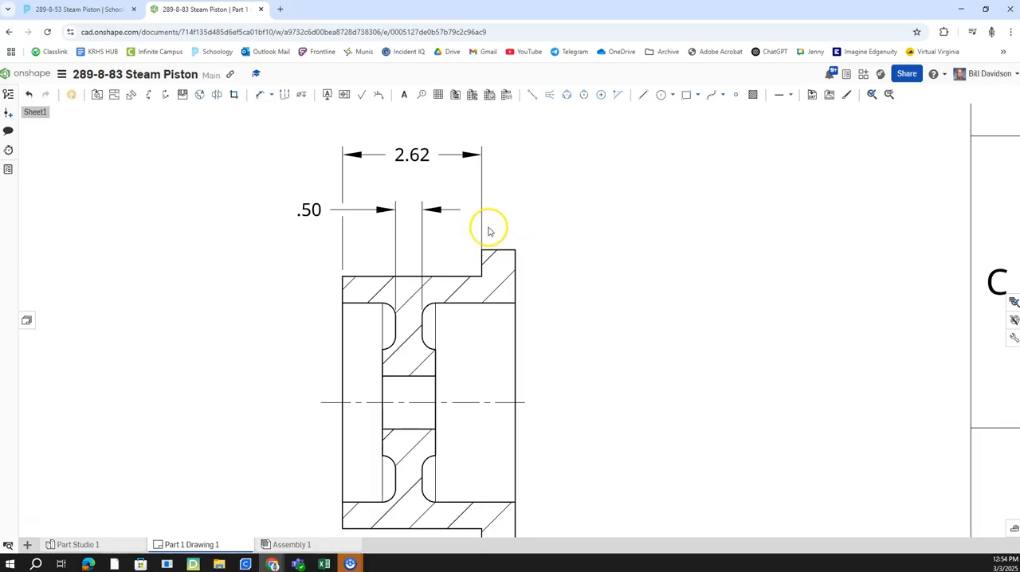
{"action": "left_click", "coordinate": [482, 232]}
{"action": "left_click_drag", "start_coordinate": [480, 276], "coordinate": [482, 251]}
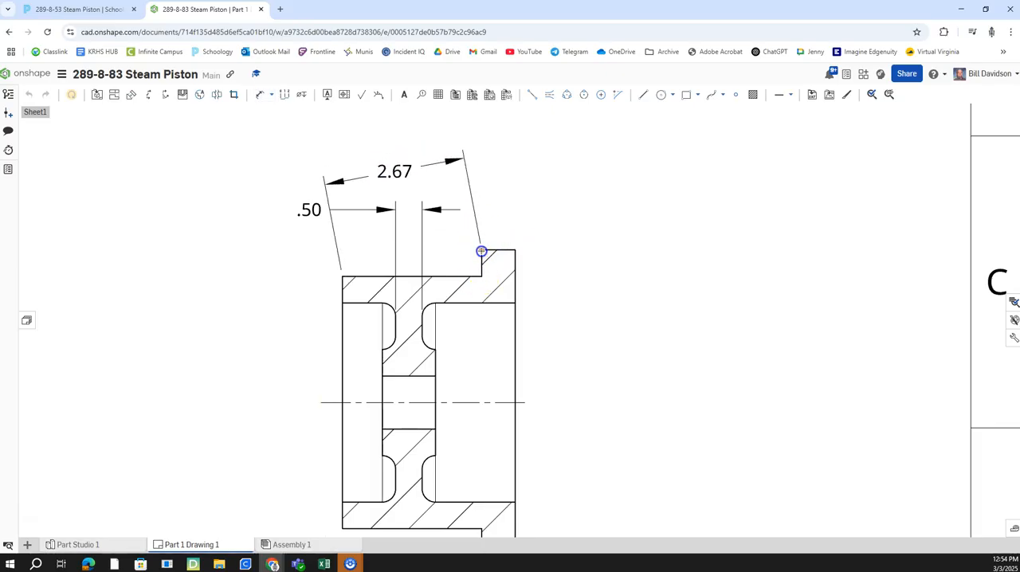
{"action": "right_click", "coordinate": [404, 164]}
{"action": "left_click", "coordinate": [422, 228]}
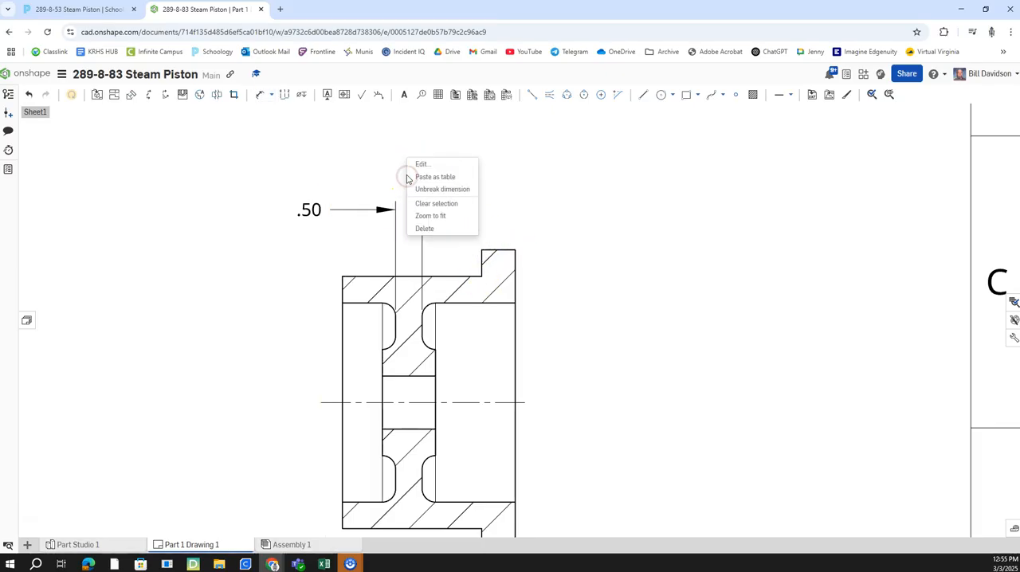
Step: Dimension the body length up to the flange and the flange thickness, aligning both in one row above section A-A
{"action": "left_click", "coordinate": [343, 277]}
{"action": "left_click", "coordinate": [482, 250]}
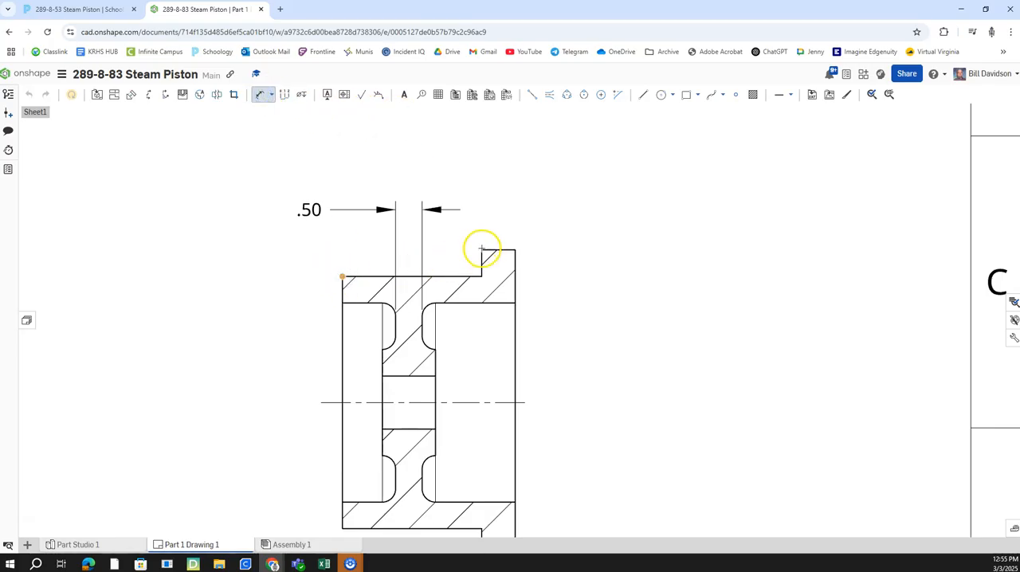
{"action": "left_click", "coordinate": [413, 167]}
{"action": "left_click", "coordinate": [411, 171]}
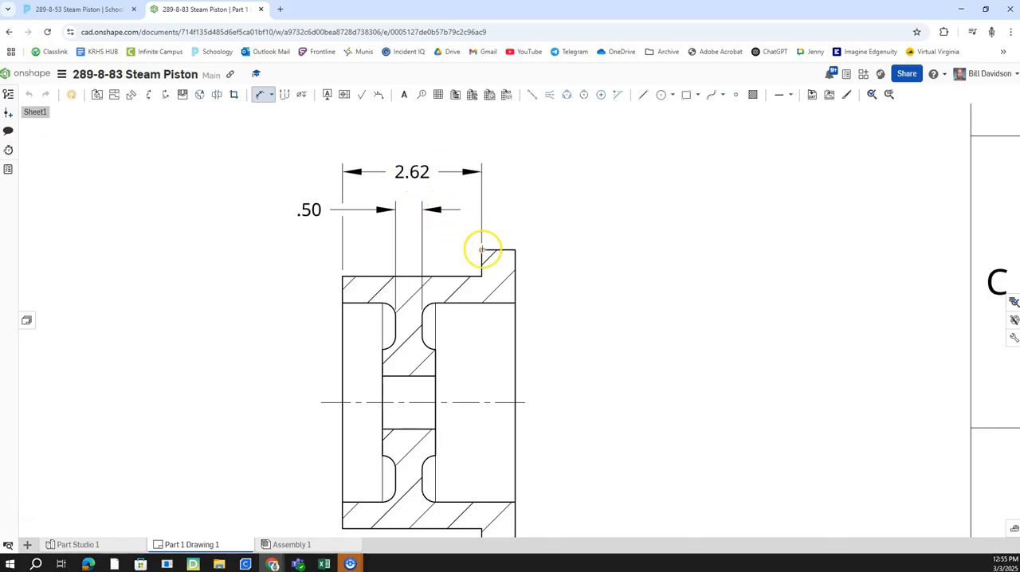
{"action": "left_click", "coordinate": [515, 250]}
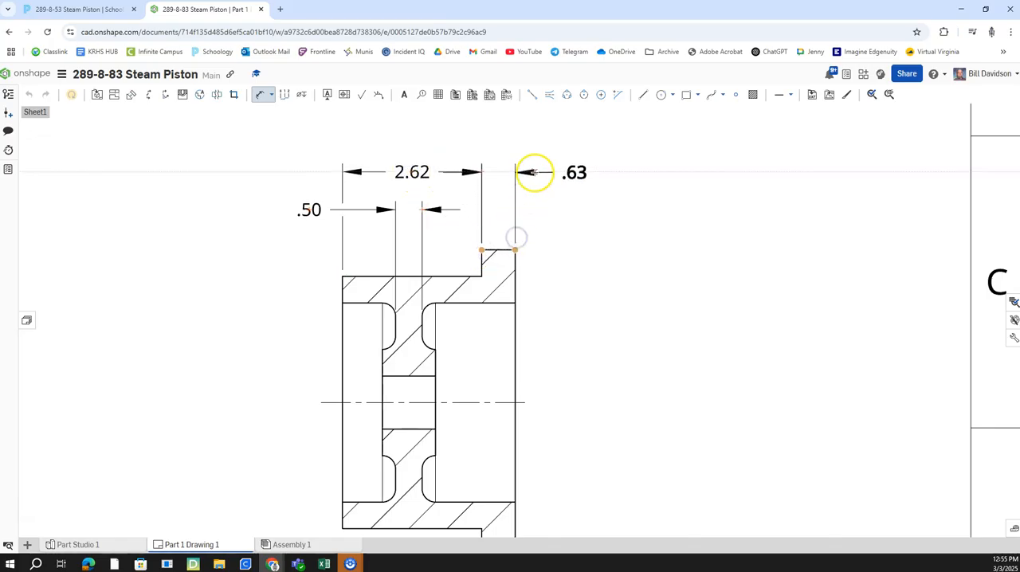
{"action": "left_click", "coordinate": [536, 171]}
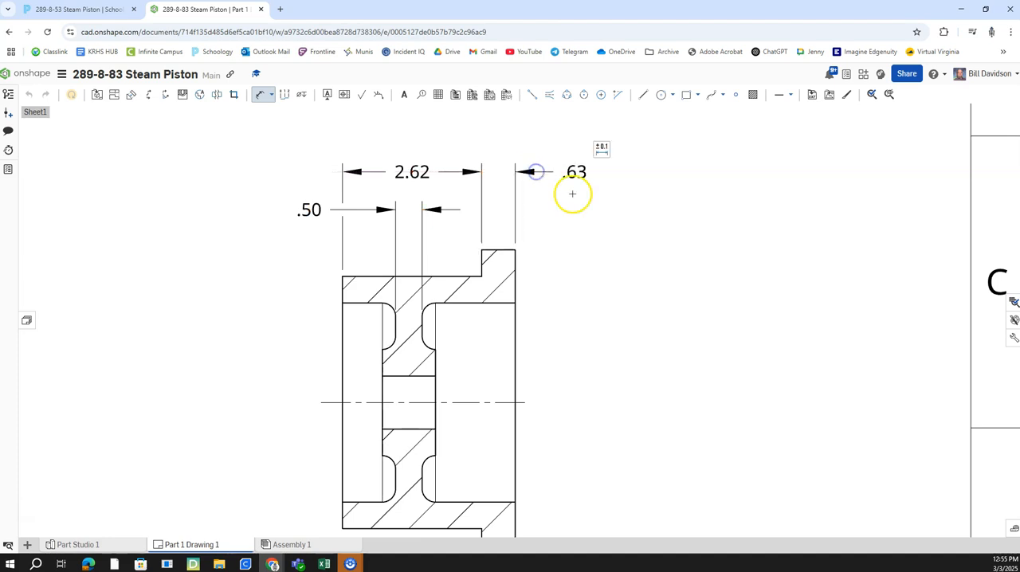
{"action": "key", "text": "Escape"}
Step: Mark the flange thickness dimension as a reference dimension in parentheses
{"action": "left_click", "coordinate": [566, 177]}
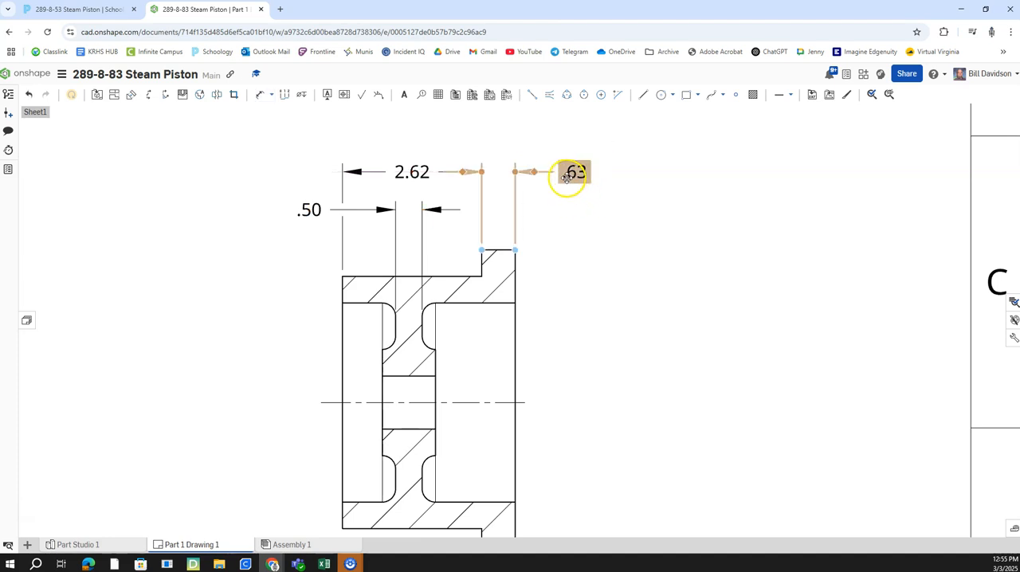
{"action": "double_click", "coordinate": [570, 177]}
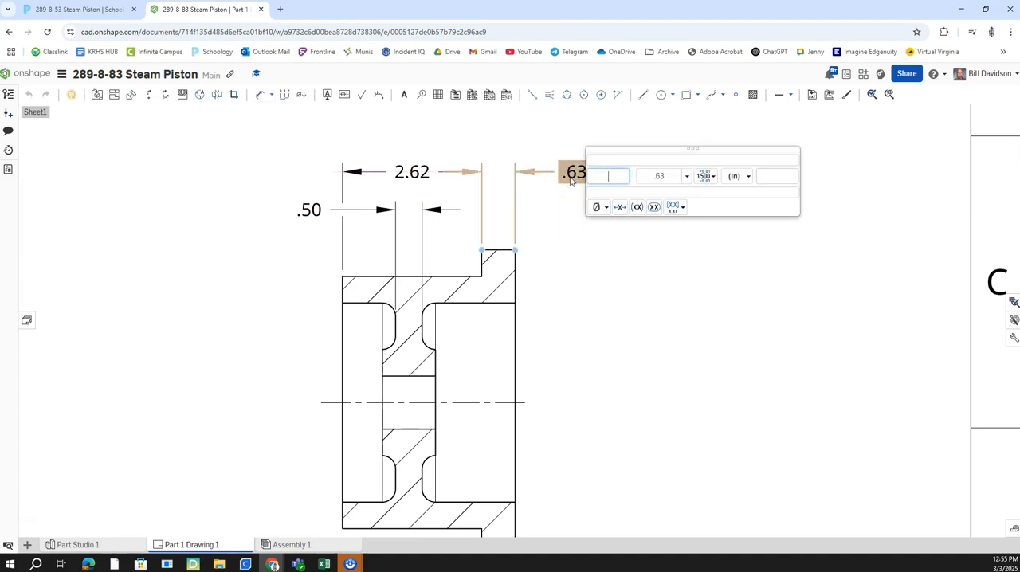
{"action": "left_click", "coordinate": [638, 208]}
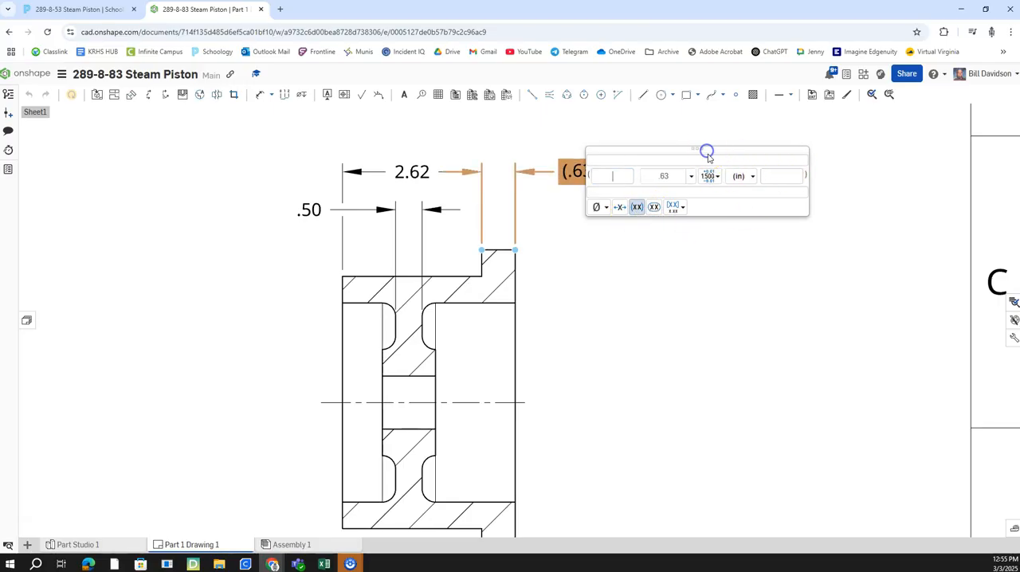
{"action": "key", "text": "Escape"}
Step: Move the SECTION A - A label further below its view to make room for dimensions
{"action": "mouse_move", "coordinate": [572, 201]}
{"action": "right_mouse_down"}
{"action": "mouse_move", "coordinate": [619, 205]}
{"action": "mouse_move", "coordinate": [588, 167]}
{"action": "right_mouse_up"}
{"action": "mouse_move", "coordinate": [601, 236]}
{"action": "right_mouse_down"}
{"action": "mouse_move", "coordinate": [612, 155]}
{"action": "mouse_move", "coordinate": [603, 221]}
{"action": "right_mouse_up"}
{"action": "left_click", "coordinate": [450, 437]}
{"action": "left_click_drag", "start_coordinate": [450, 437], "coordinate": [451, 527]}
{"action": "right_click_drag", "start_coordinate": [546, 497], "coordinate": [557, 435]}
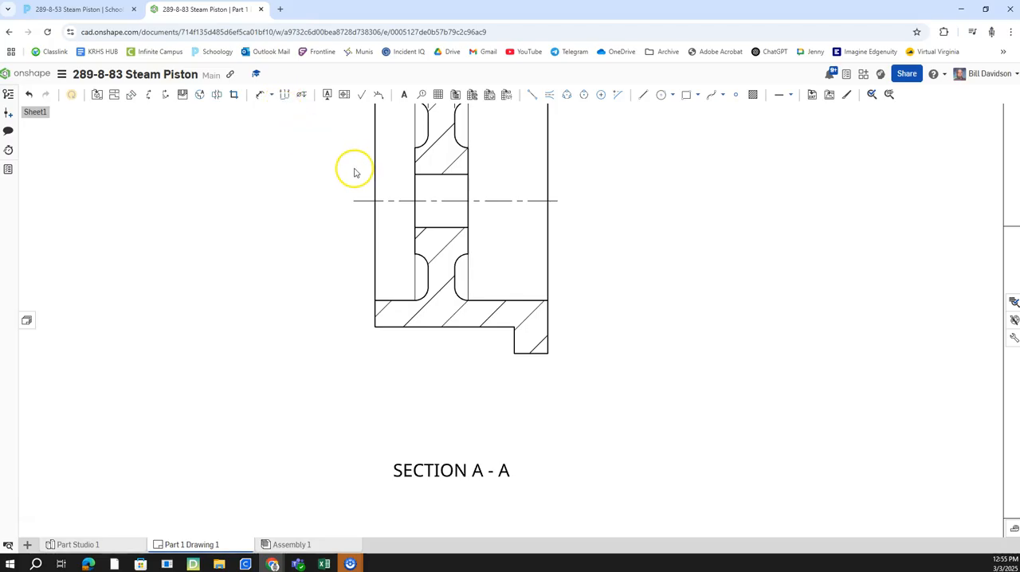
Step: Dimension the hub width and its offset from the body's open end, placing both below section A-A
{"action": "left_click", "coordinate": [260, 94]}
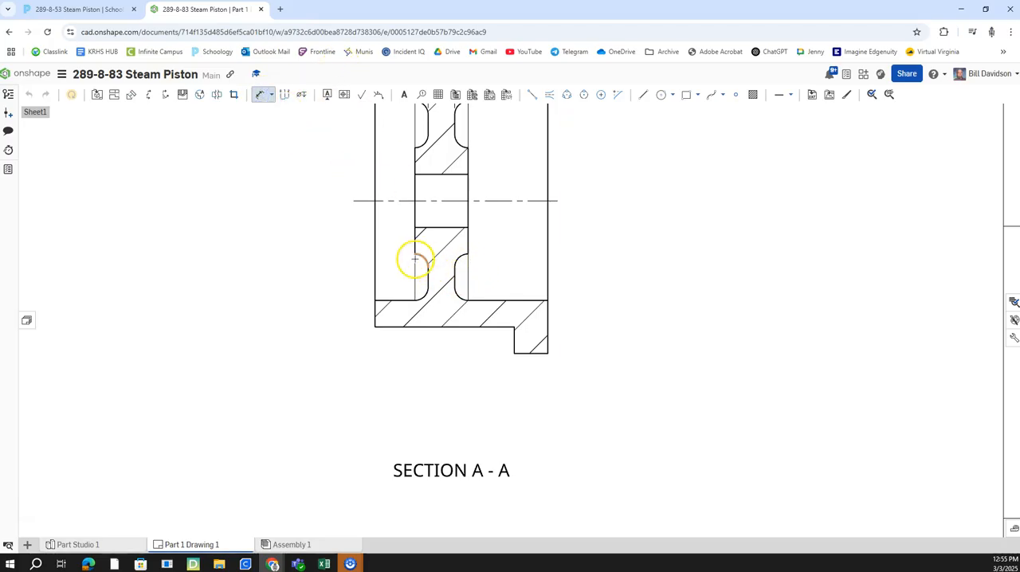
{"action": "left_click", "coordinate": [468, 254]}
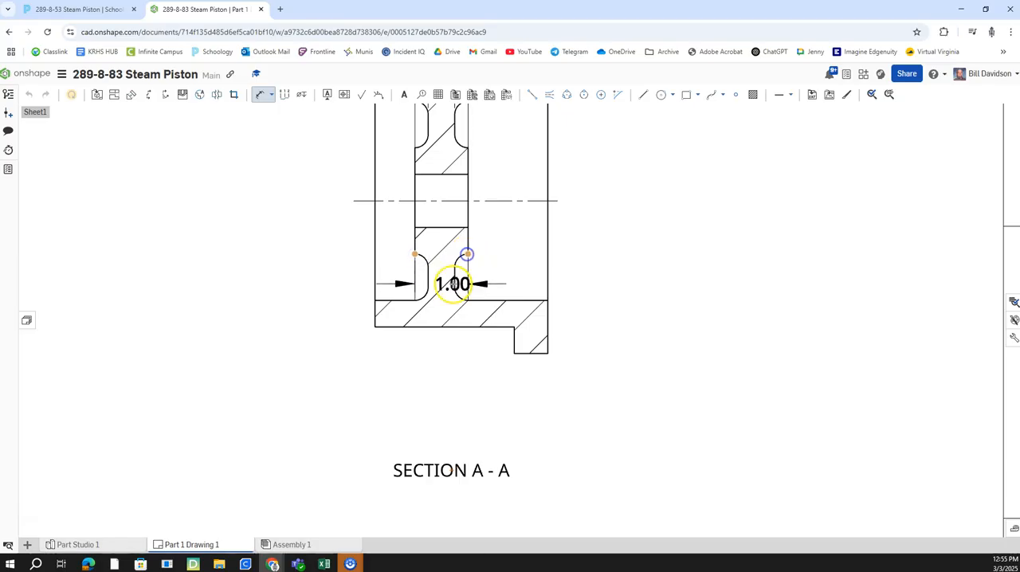
{"action": "left_click", "coordinate": [440, 394]}
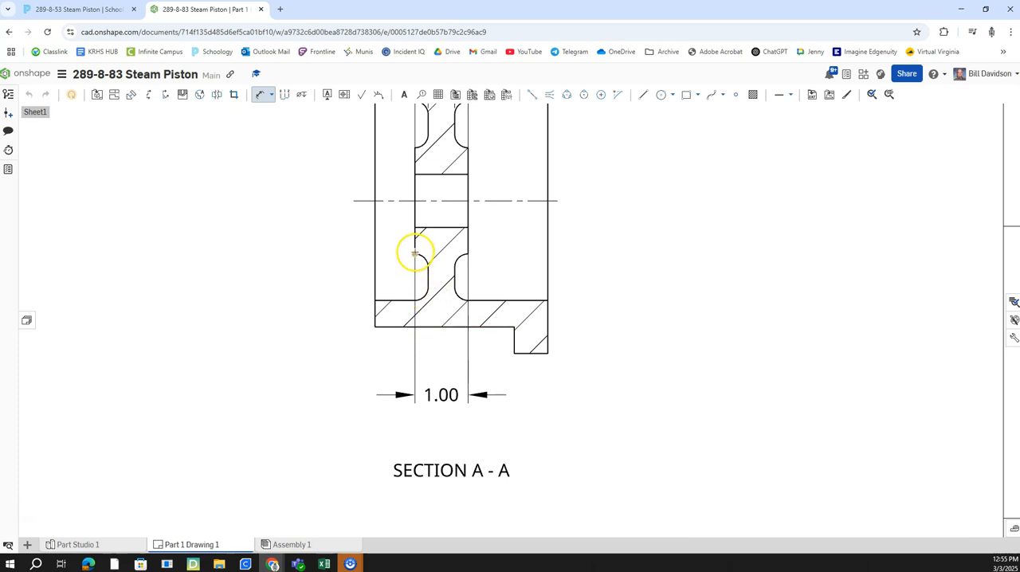
{"action": "left_click", "coordinate": [374, 304]}
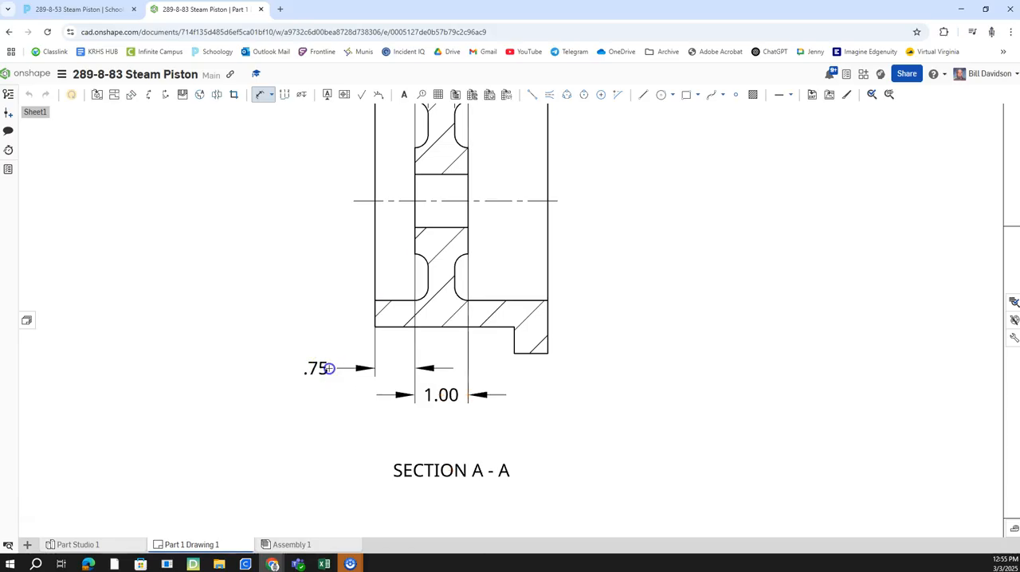
Step: Dimension the piston's overall width from the body end to the flange face, below the hub width dimension
{"action": "right_click_drag", "start_coordinate": [516, 341], "coordinate": [482, 265]}
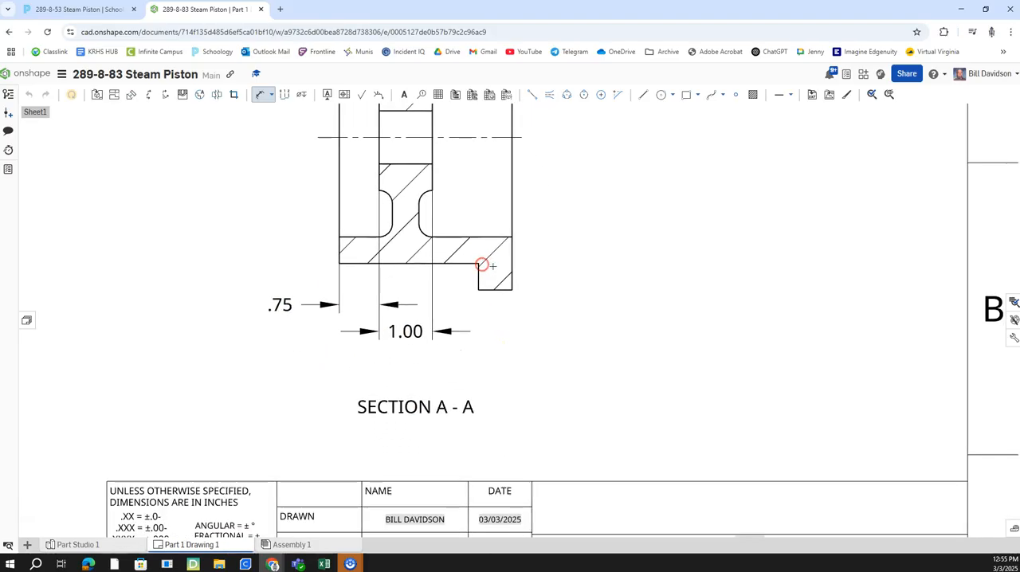
{"action": "left_click", "coordinate": [338, 264]}
{"action": "left_click", "coordinate": [510, 289]}
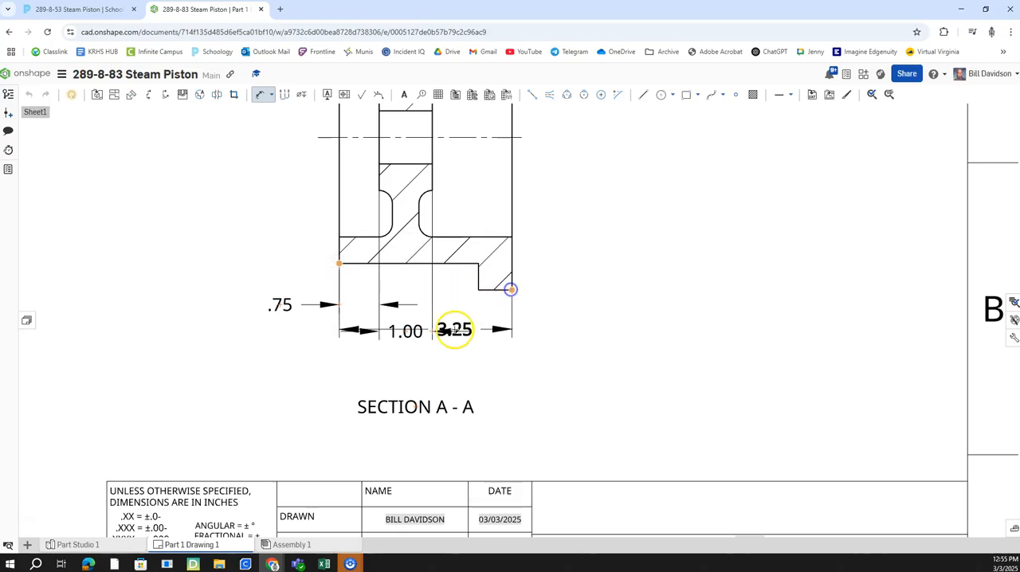
{"action": "left_click", "coordinate": [425, 362]}
{"action": "scroll", "coordinate": [455, 349], "scroll_direction": "down", "scroll_amount": 3}
{"action": "scroll", "coordinate": [461, 351], "scroll_direction": "down", "scroll_amount": 1}
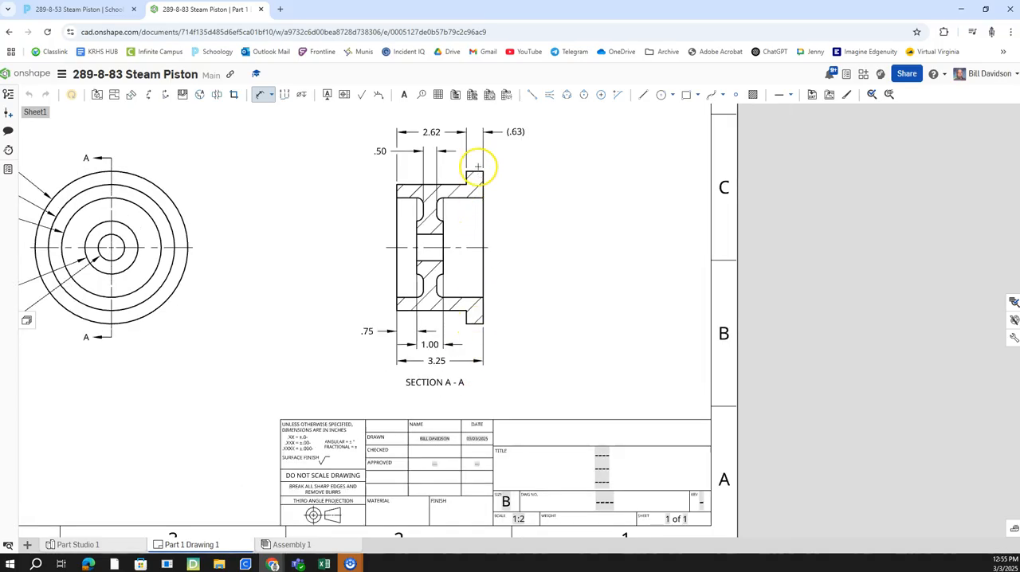
{"action": "middle_click_drag", "start_coordinate": [511, 173], "coordinate": [510, 191]}
{"action": "scroll", "coordinate": [471, 220], "scroll_direction": "up", "scroll_amount": 4}
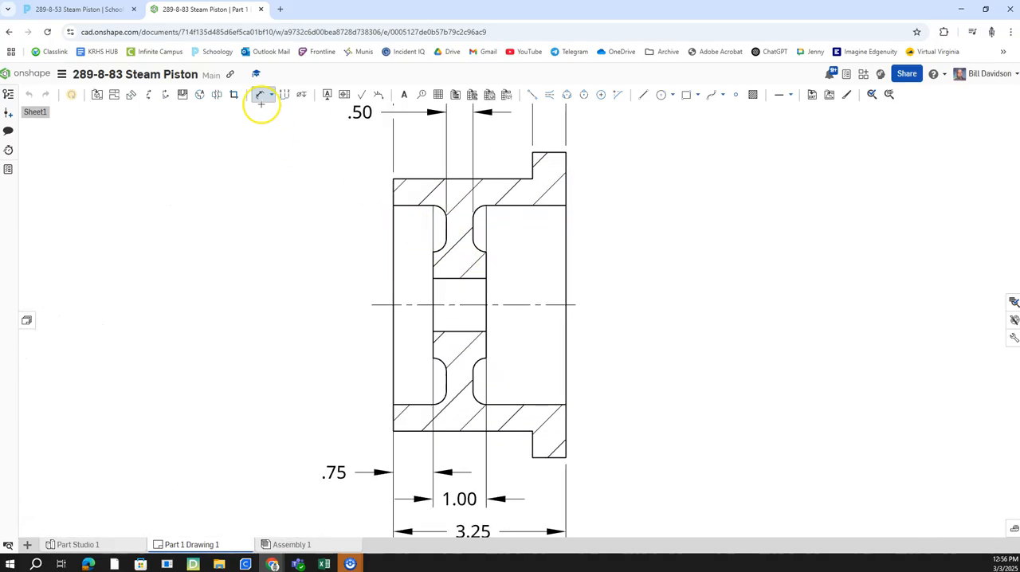
{"action": "scroll", "coordinate": [433, 243], "scroll_direction": "up", "scroll_amount": 3}
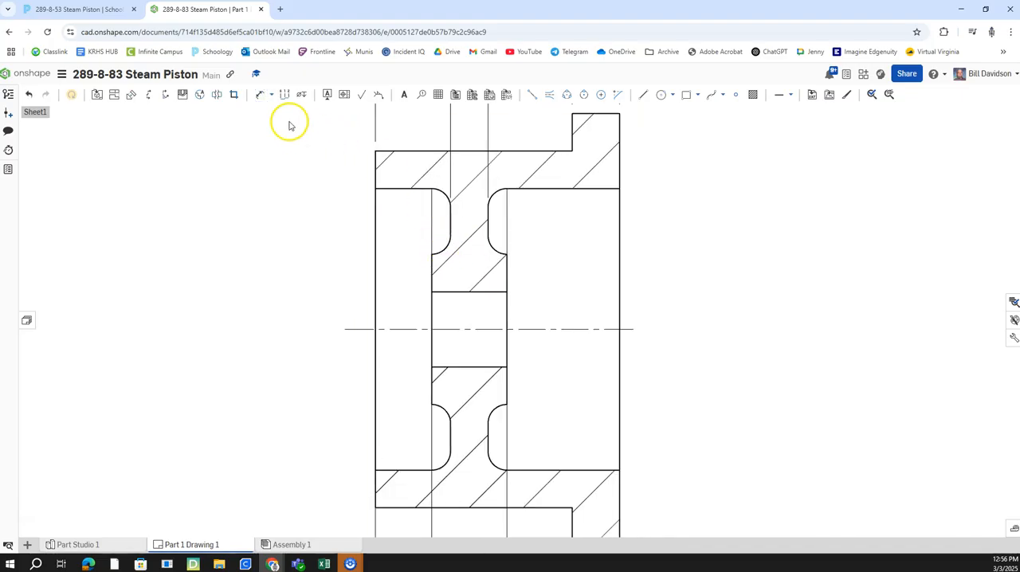
Step: Dimension the radius of the upper web fillet on the open-end side and the lower web fillet on the flange side in section A-A
{"action": "left_click", "coordinate": [260, 95]}
{"action": "left_click", "coordinate": [442, 250]}
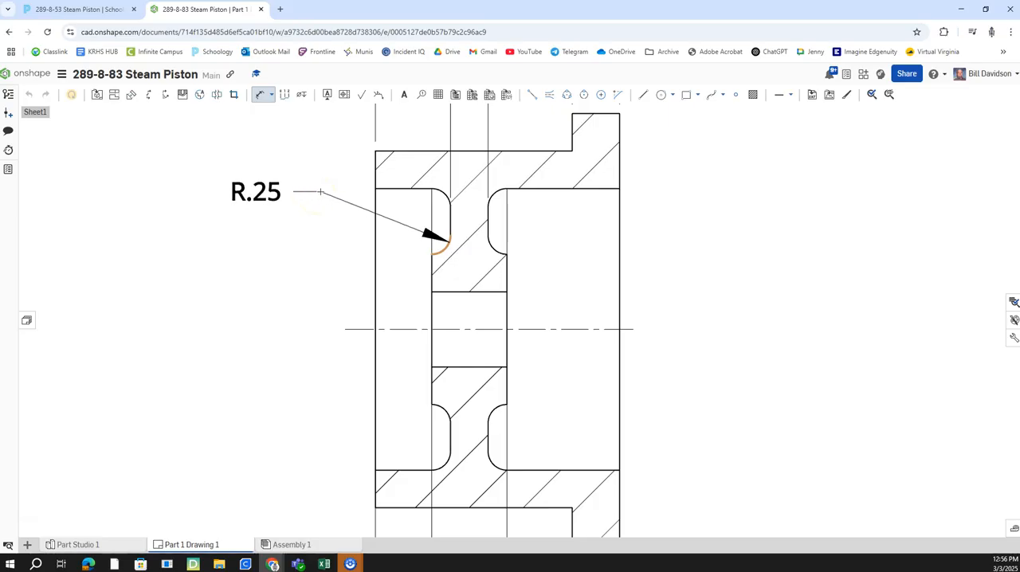
{"action": "left_click", "coordinate": [320, 192]}
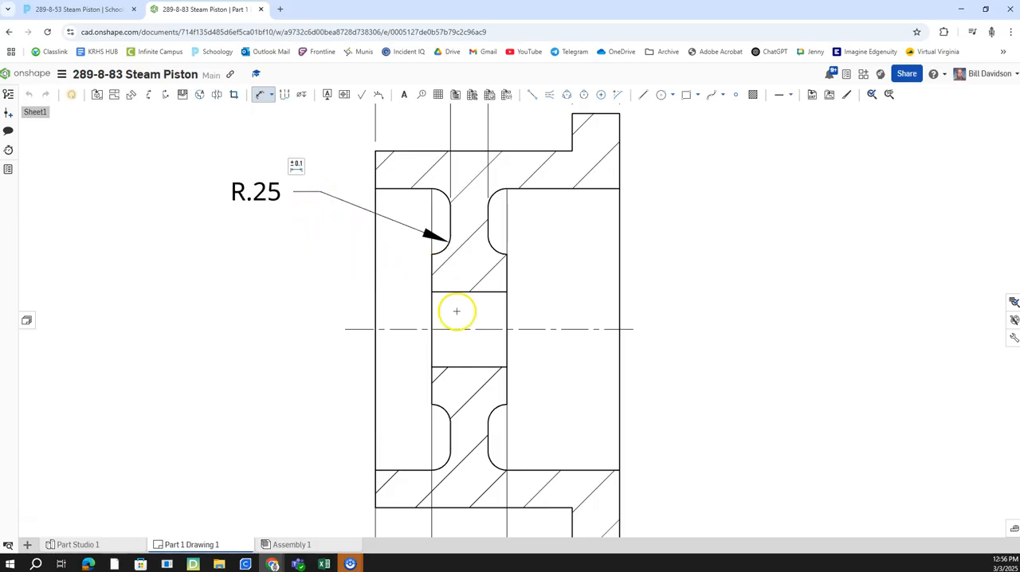
{"action": "left_click", "coordinate": [495, 464]}
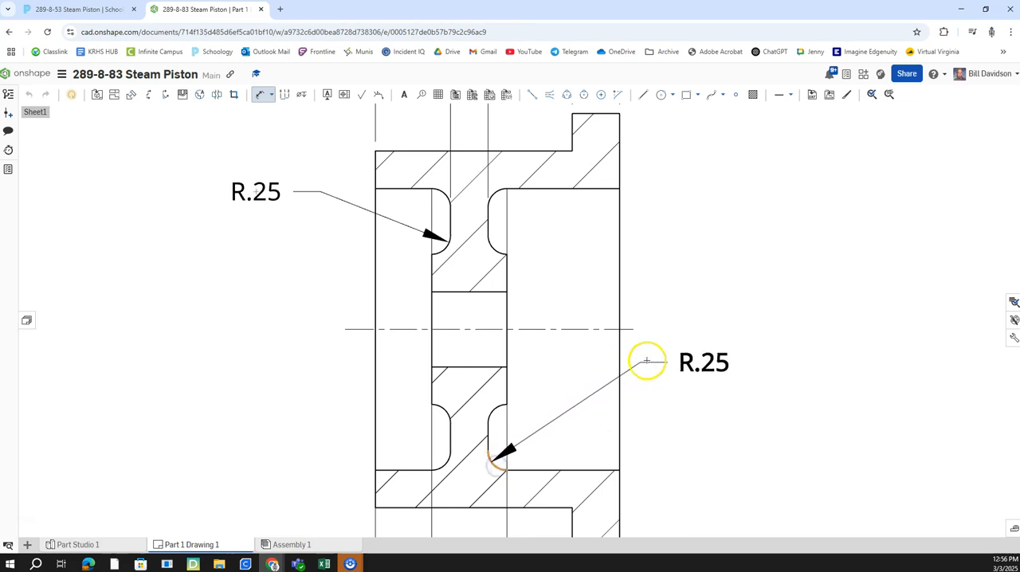
{"action": "left_click", "coordinate": [655, 357]}
Step: Fill in the first title line of the title block with STEAM PISTON
{"action": "scroll", "coordinate": [605, 349], "scroll_direction": "down", "scroll_amount": 10}
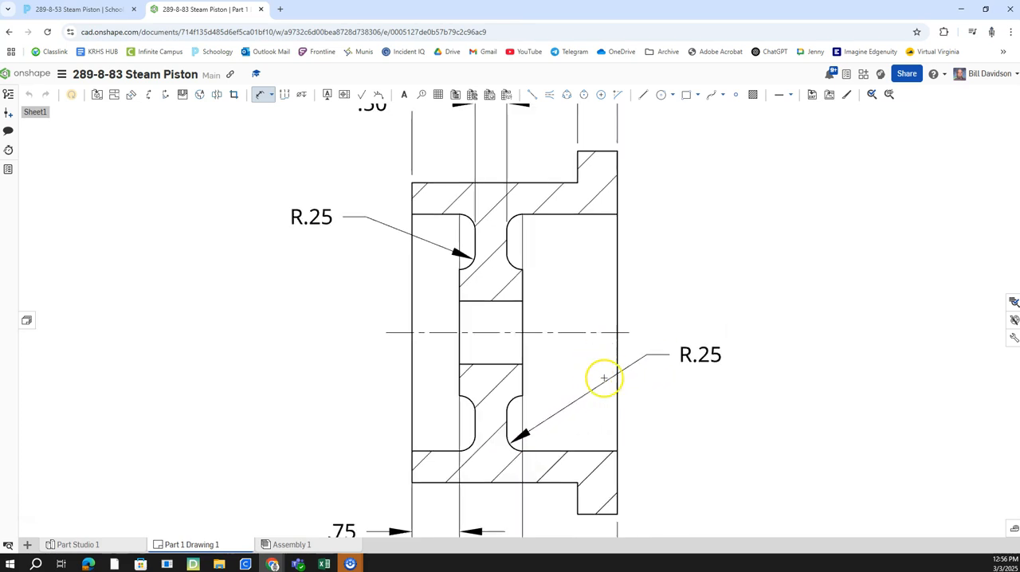
{"action": "scroll", "coordinate": [618, 388], "scroll_direction": "up", "scroll_amount": 8}
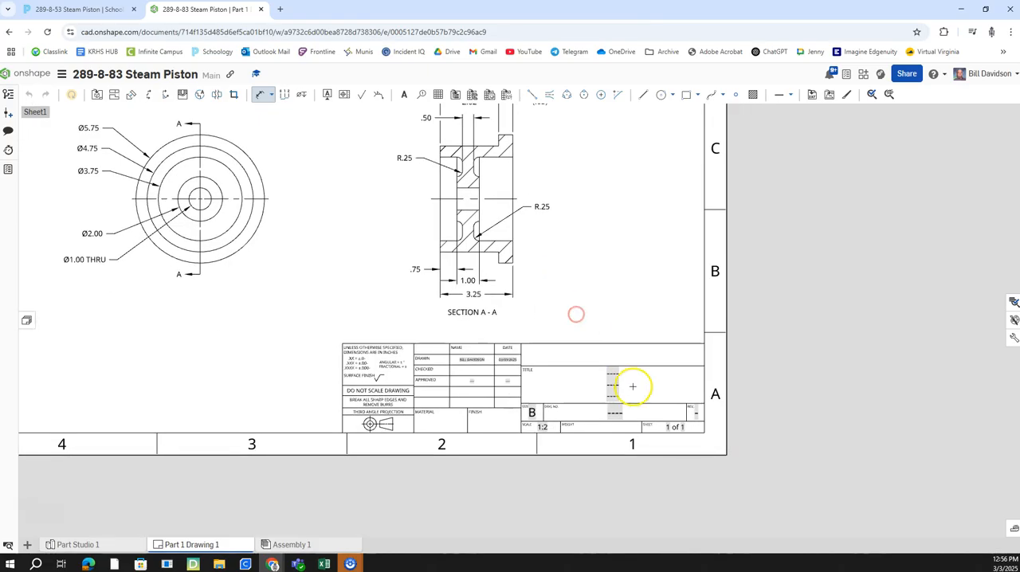
{"action": "left_click", "coordinate": [597, 340]}
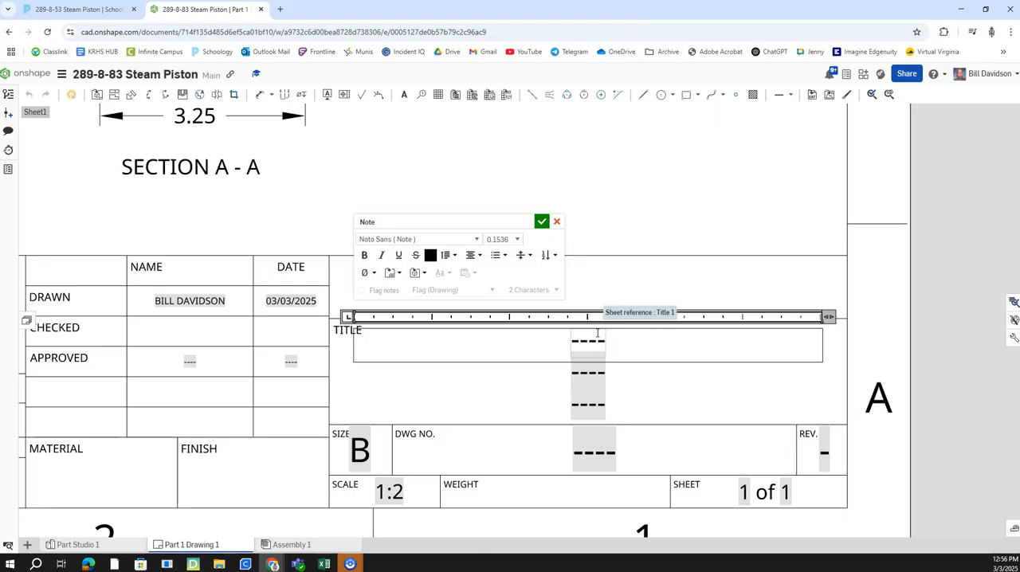
{"action": "key", "text": "BackSpace"}
{"action": "type", "text": "STEAM PIS"}
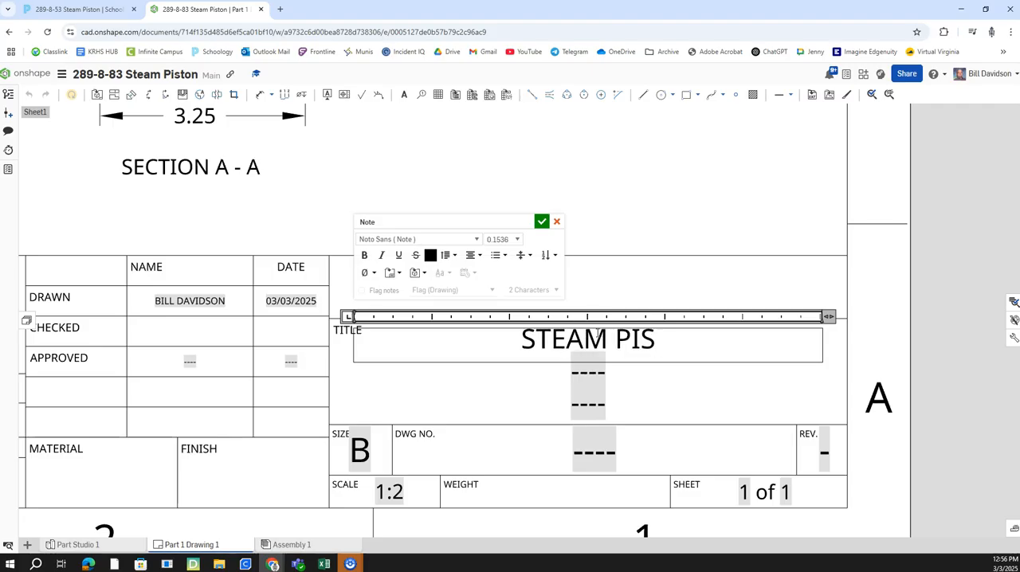
{"action": "type", "text": "TON"}
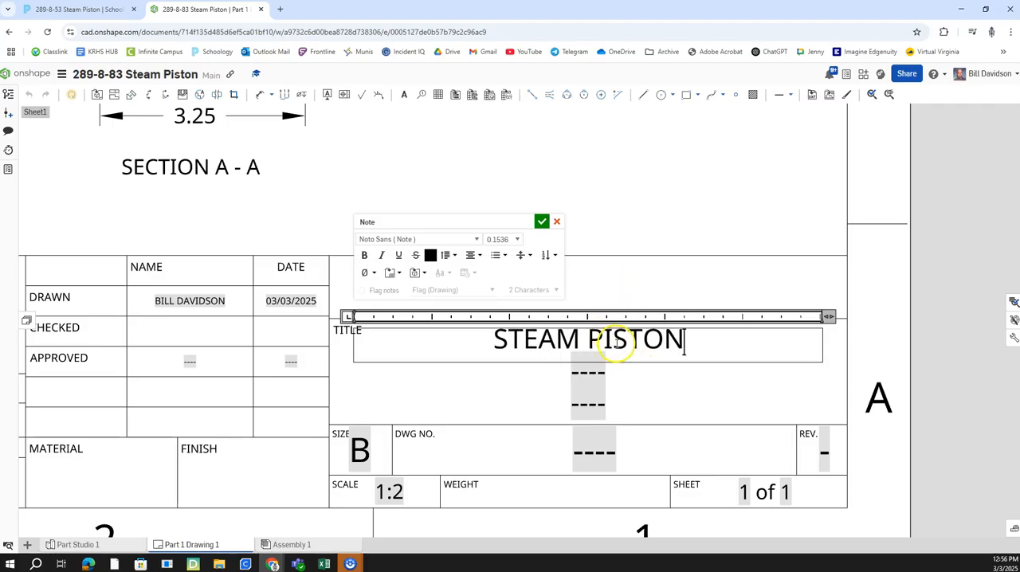
{"action": "left_click", "coordinate": [542, 221]}
Step: Enter 289-8-53 as the drawing number in the title block
{"action": "double_click", "coordinate": [597, 435]}
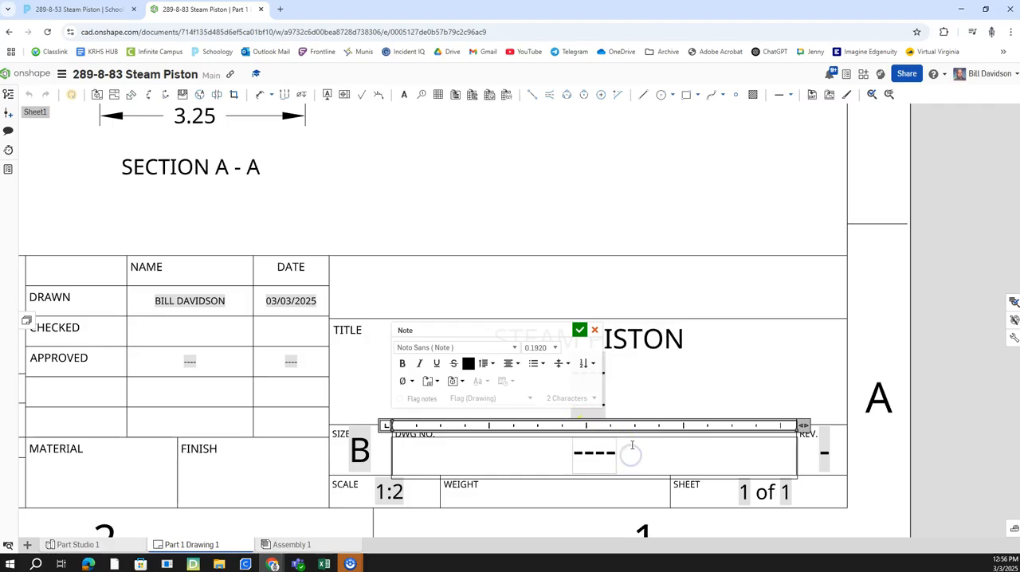
{"action": "type", "text": "289"}
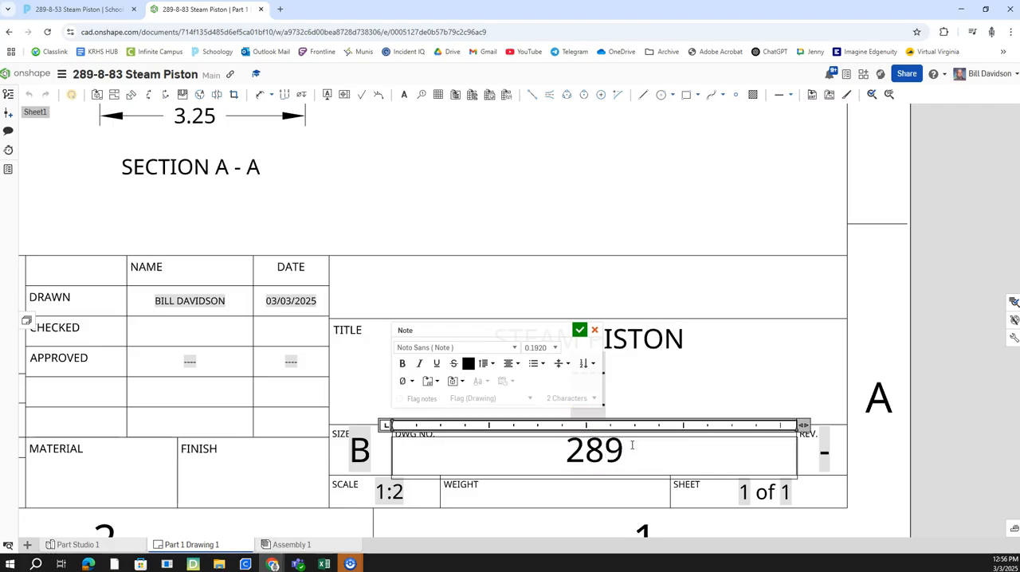
{"action": "type", "text": "-8-53"}
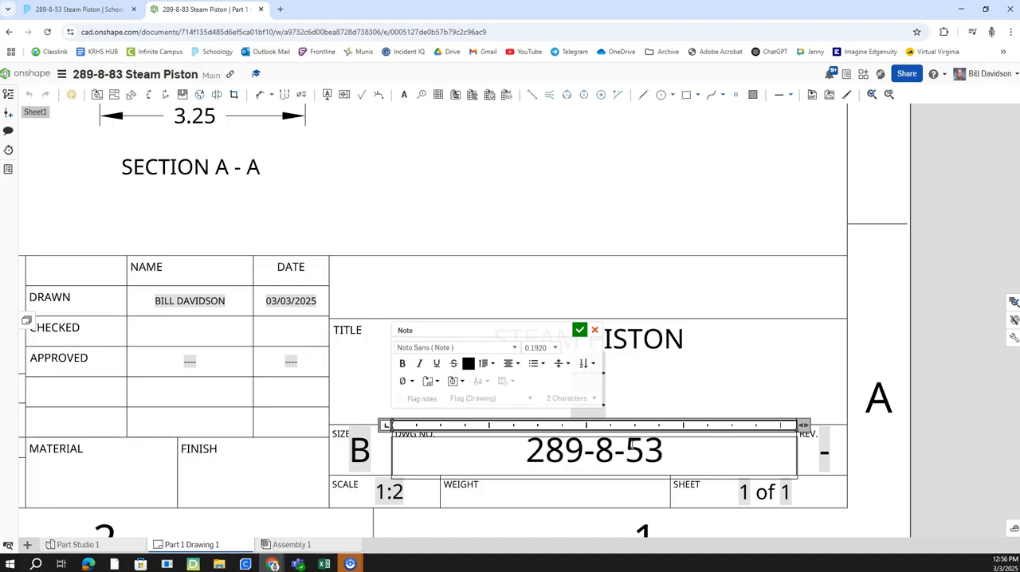
{"action": "left_click", "coordinate": [579, 329]}
{"action": "key", "text": "f"}
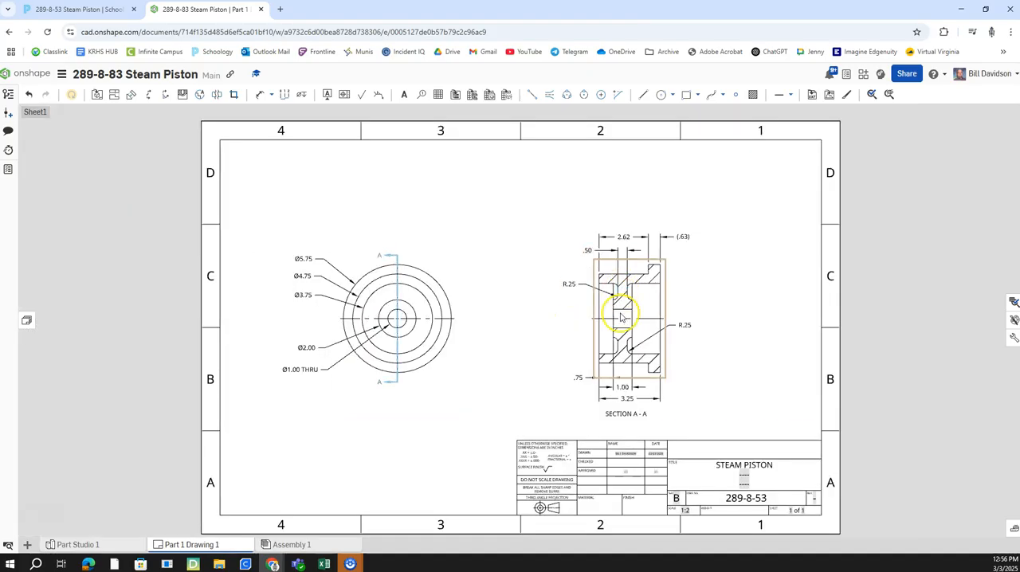
Step: Project an isometric view from the circular view and place it above, between the two existing views
{"action": "middle_click_drag", "start_coordinate": [732, 281], "coordinate": [682, 293]}
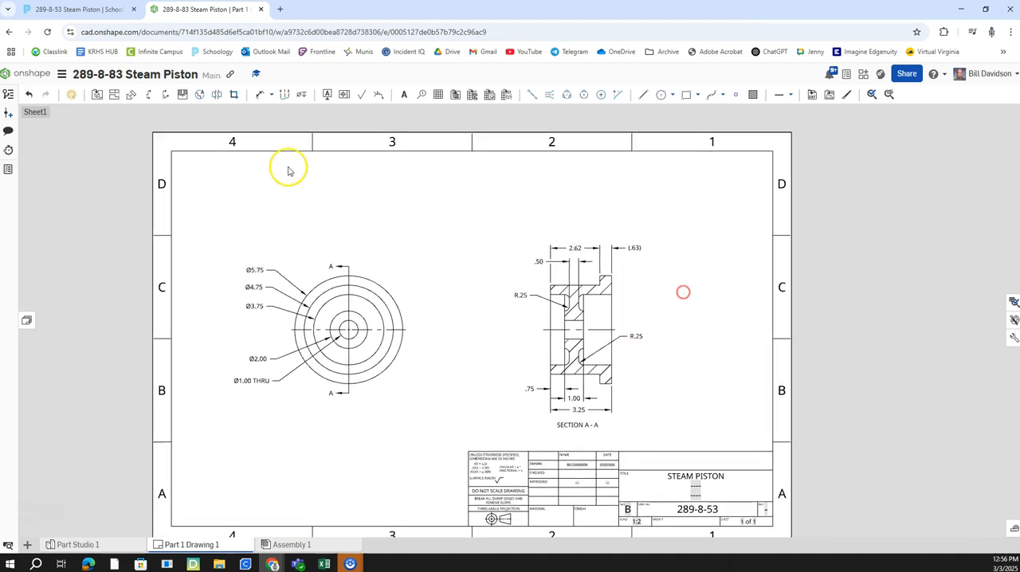
{"action": "left_click", "coordinate": [391, 305]}
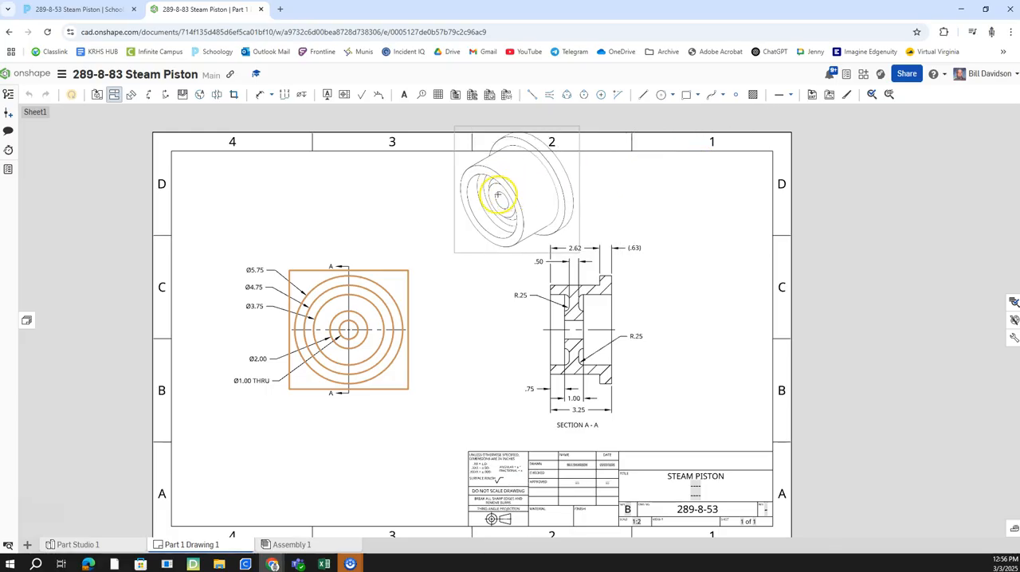
{"action": "left_click", "coordinate": [478, 209]}
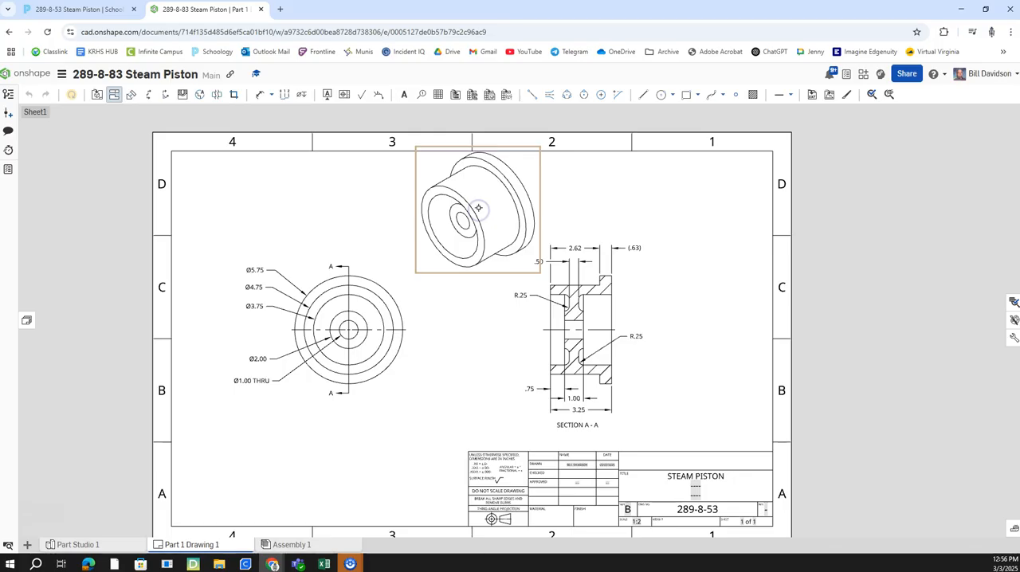
{"action": "double_click", "coordinate": [507, 258]}
{"action": "key", "text": "Escape"}
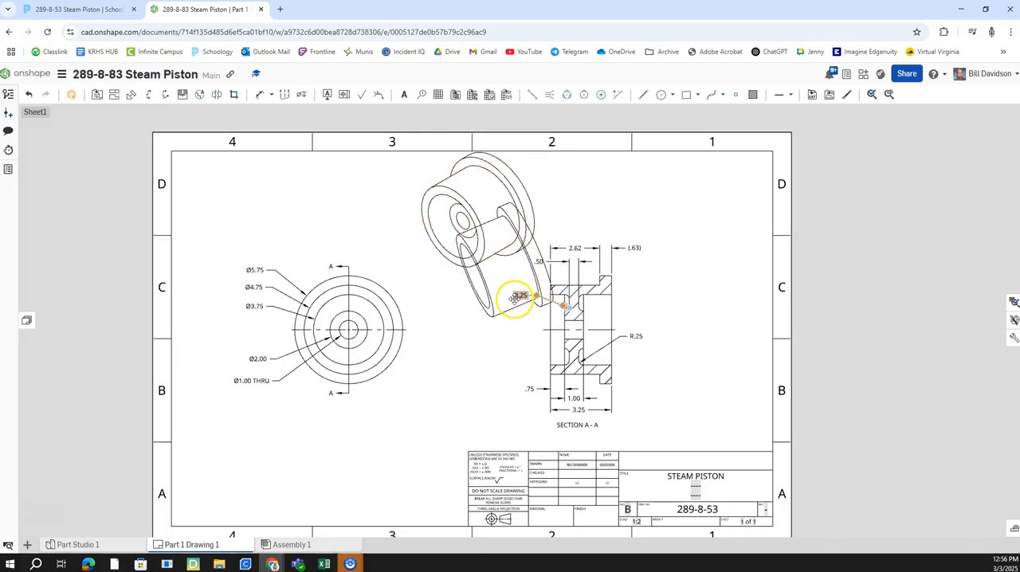
Step: Delete the extra projected view overlapping the isometric view, together with the radius dimension on section A-A's upper web fillet
{"action": "right_click", "coordinate": [514, 300]}
{"action": "left_click", "coordinate": [494, 314]}
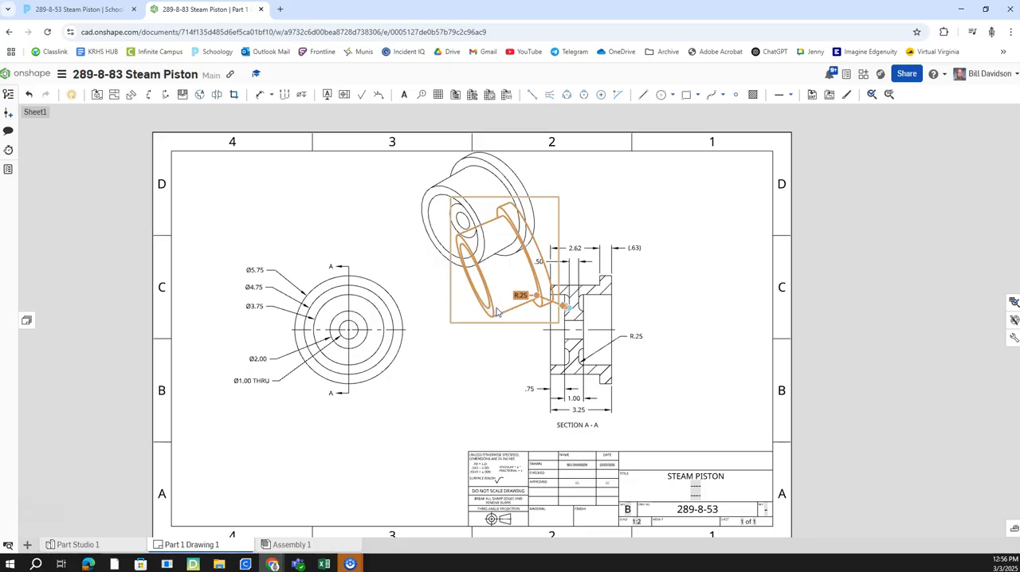
{"action": "key", "text": "Delete"}
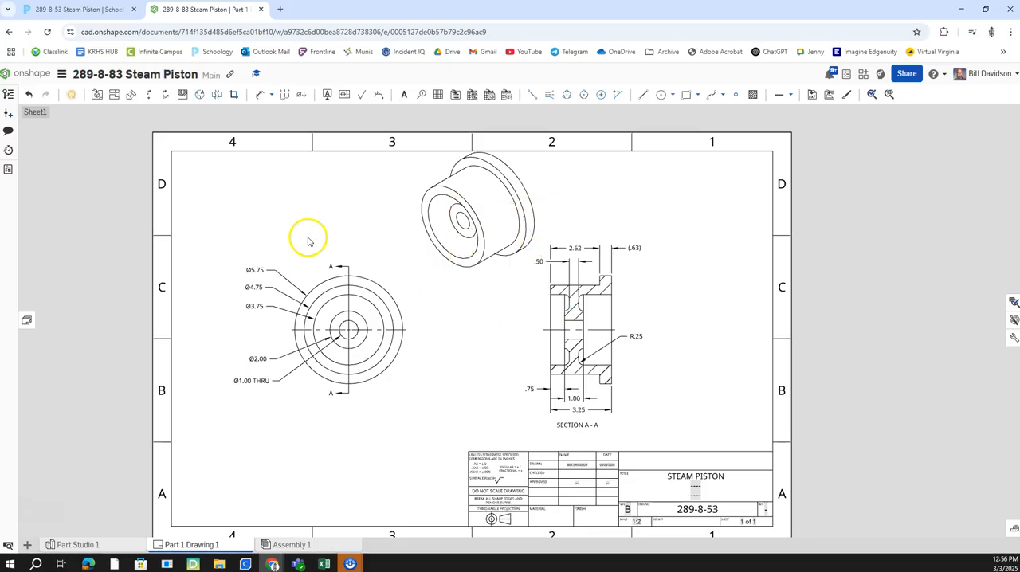
{"action": "double_click", "coordinate": [417, 184]}
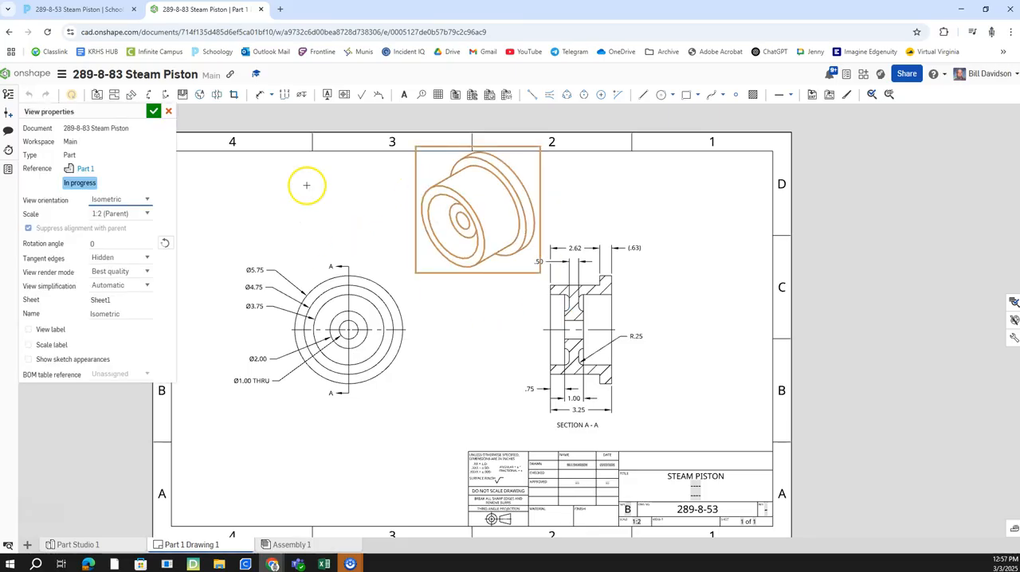
{"action": "left_click", "coordinate": [152, 214]}
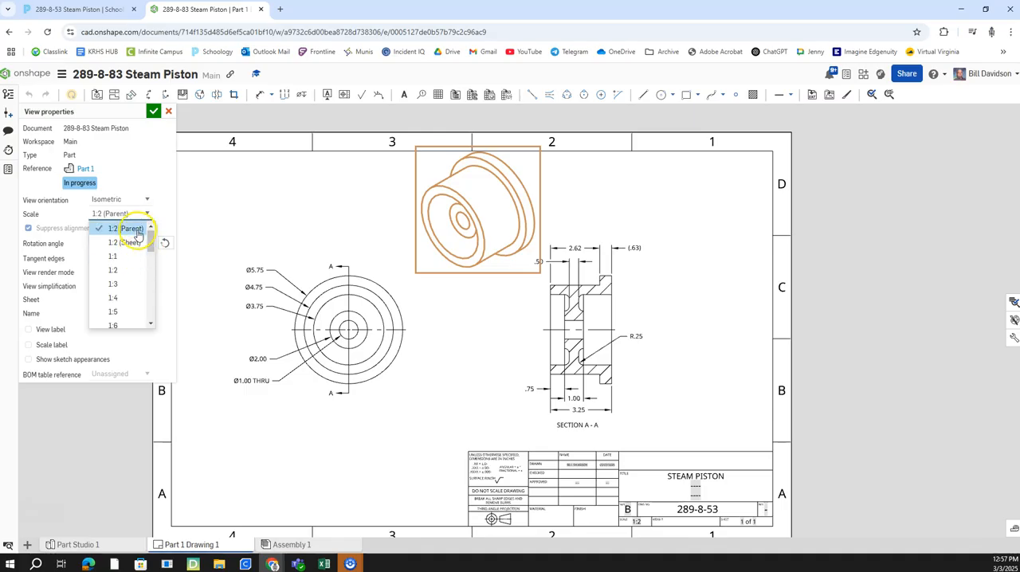
{"action": "left_click", "coordinate": [130, 283]}
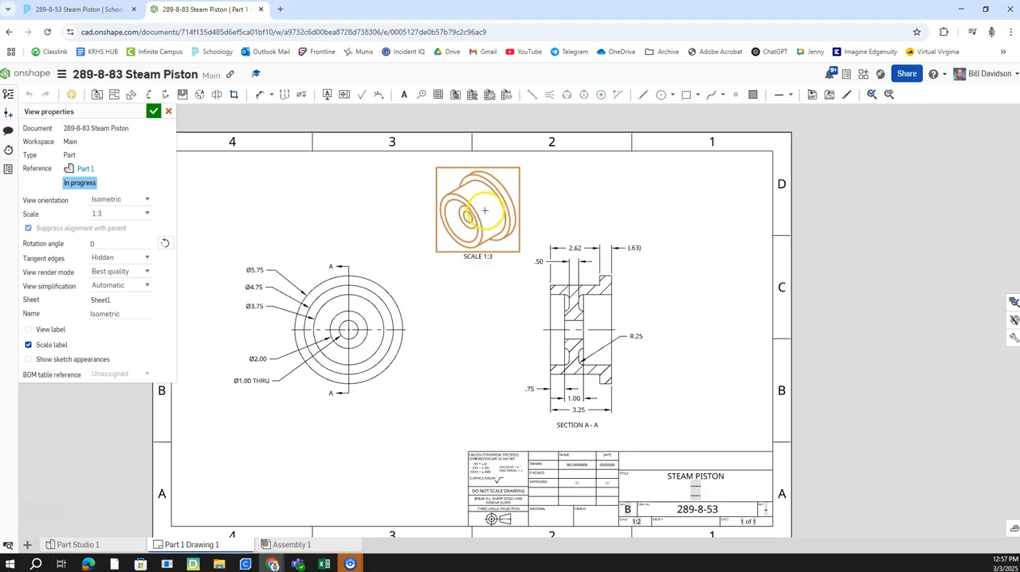
{"action": "left_click", "coordinate": [552, 208]}
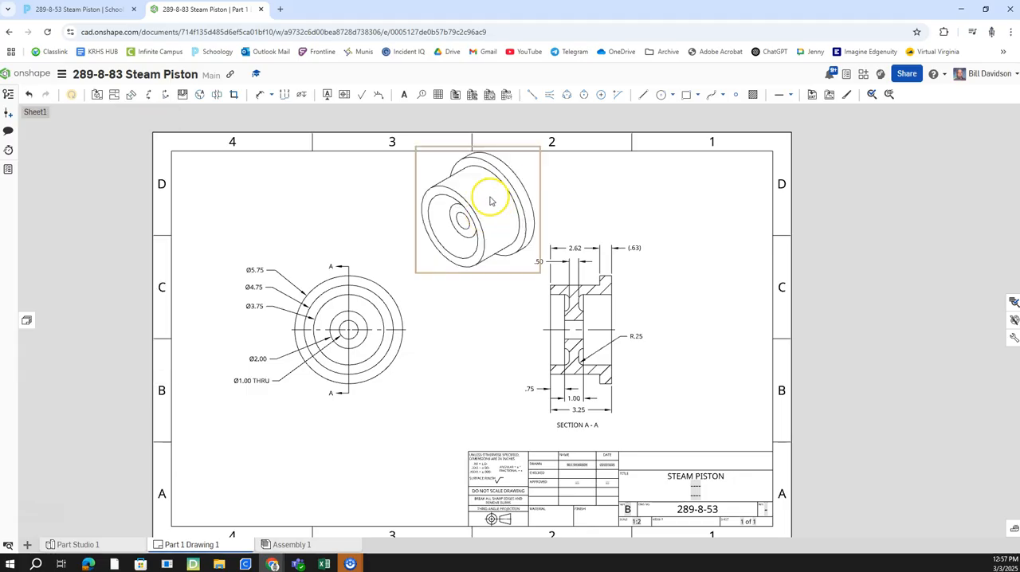
Step: Set the isometric view's scale to 1:3 and move it into the sheet's upper corner in zone D1
{"action": "double_click", "coordinate": [483, 226]}
{"action": "left_click", "coordinate": [137, 214]}
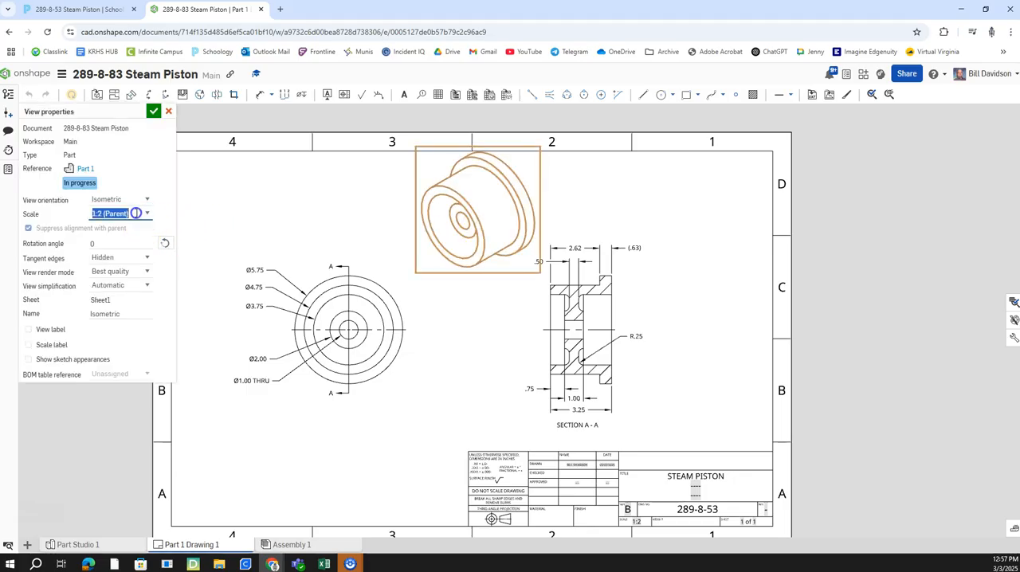
{"action": "left_click", "coordinate": [147, 213]}
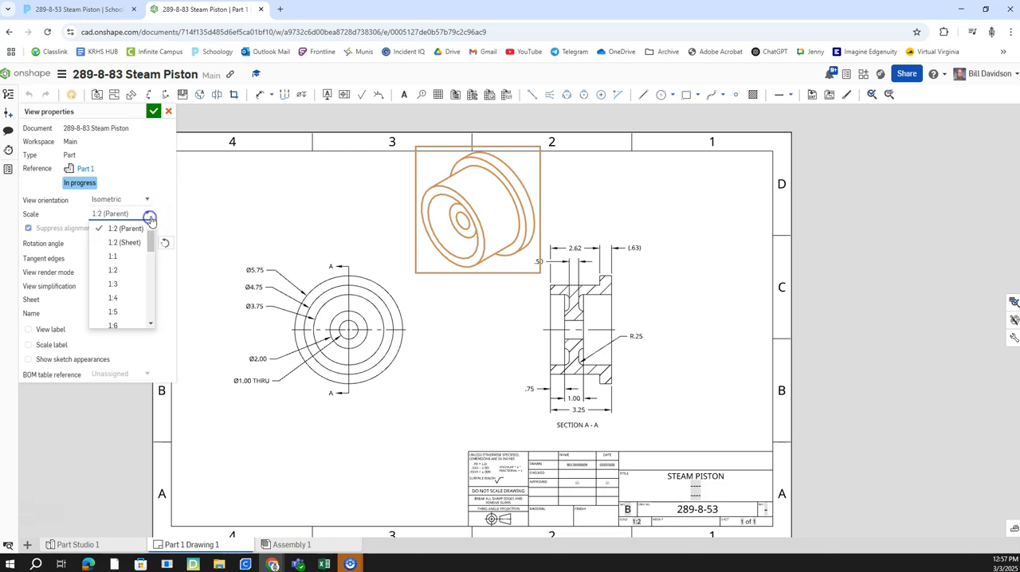
{"action": "left_click", "coordinate": [131, 285]}
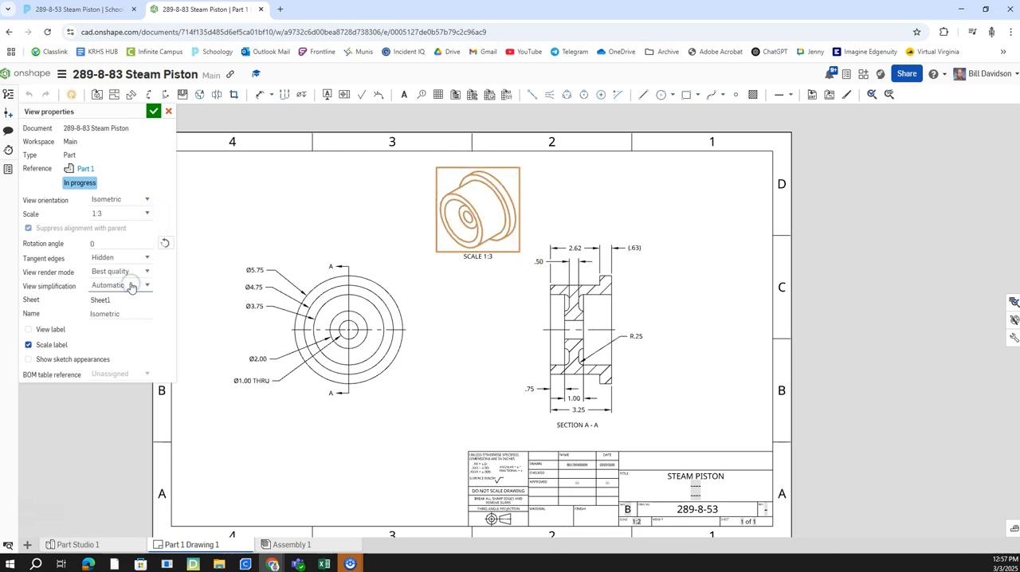
{"action": "left_click", "coordinate": [156, 115]}
{"action": "mouse_move", "coordinate": [478, 219]}
{"action": "left_mouse_down"}
{"action": "mouse_move", "coordinate": [721, 215]}
{"action": "mouse_move", "coordinate": [705, 212]}
{"action": "left_mouse_up"}
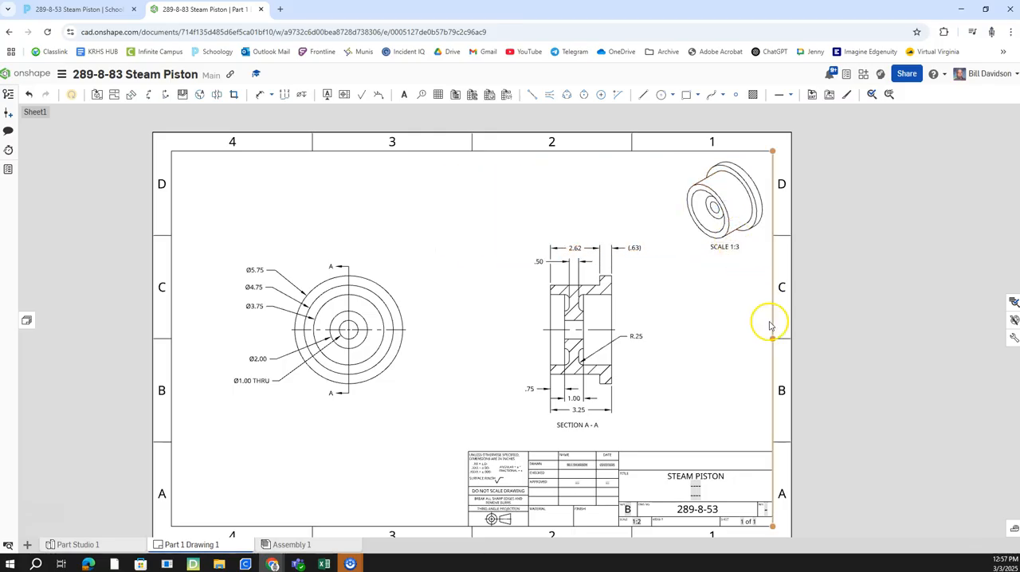